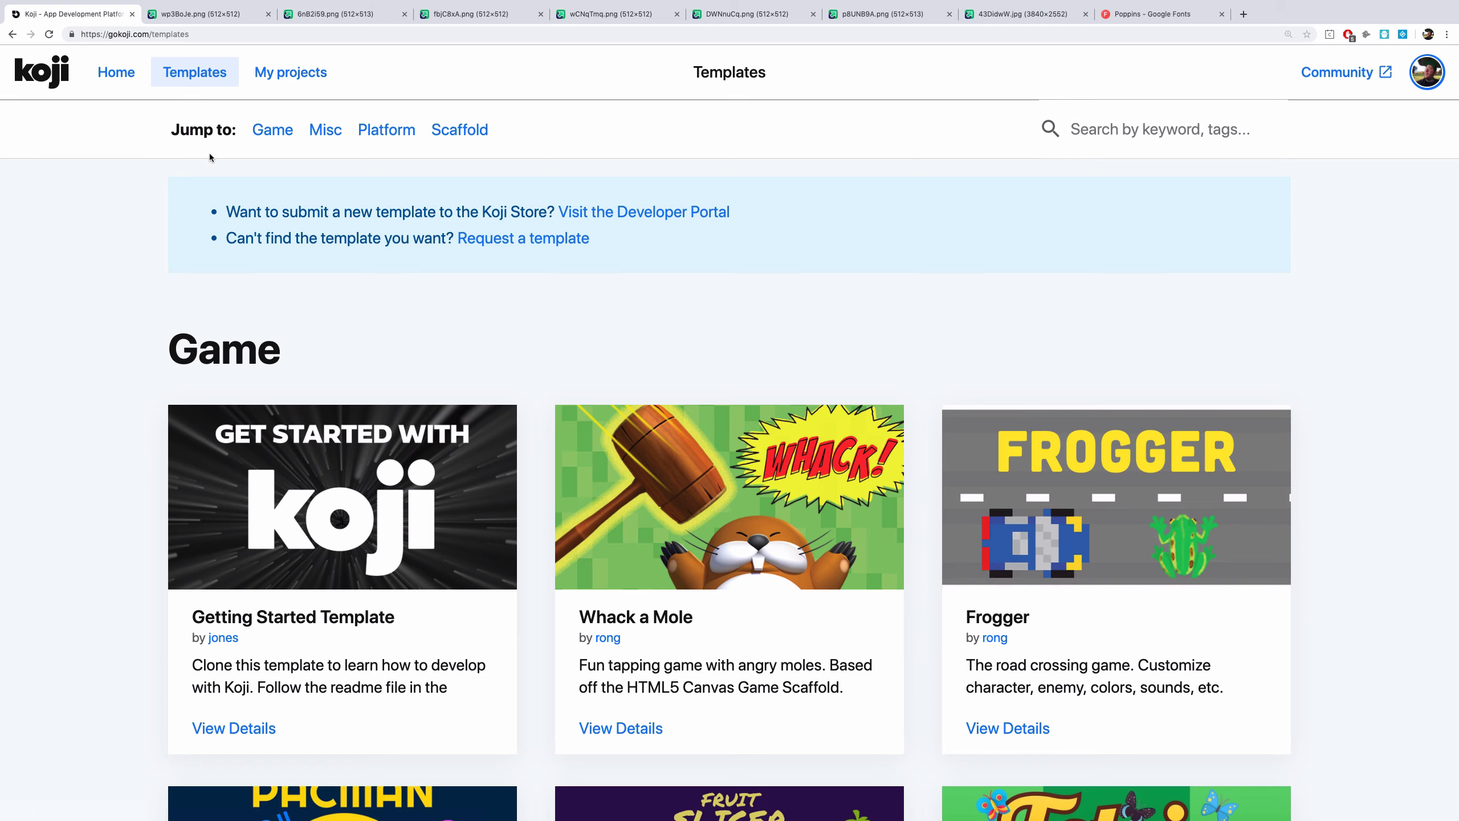
Browse the Koji home page and its popular templates, then return to the templates list
{"action": "left_click", "coordinate": [120, 77]}
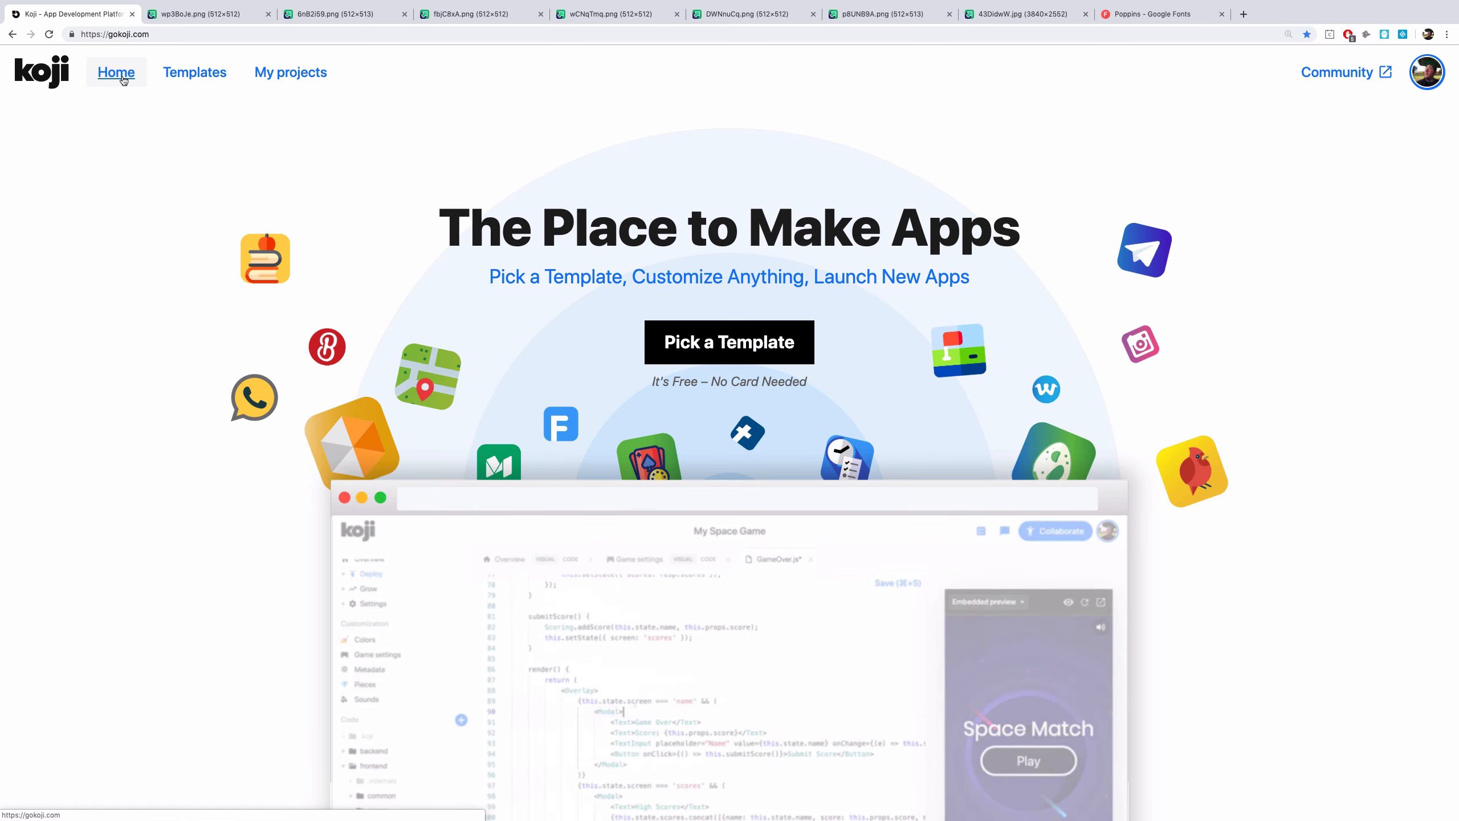
{"action": "scroll", "coordinate": [265, 436], "scroll_direction": "down", "scroll_amount": 3}
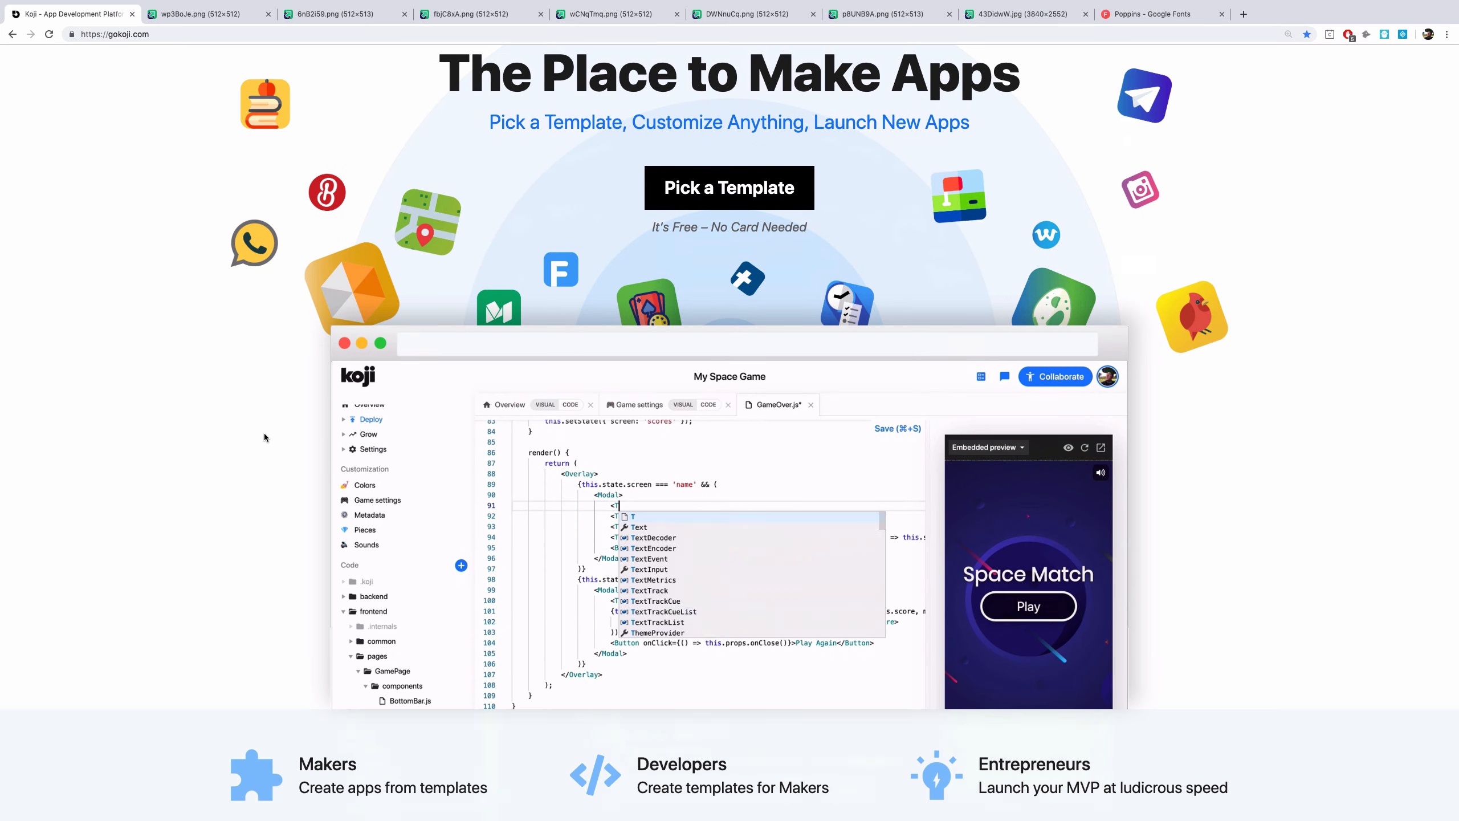
{"action": "scroll", "coordinate": [267, 435], "scroll_direction": "down", "scroll_amount": 5}
{"action": "scroll", "coordinate": [269, 440], "scroll_direction": "down", "scroll_amount": 2}
{"action": "scroll", "coordinate": [269, 440], "scroll_direction": "down", "scroll_amount": 14}
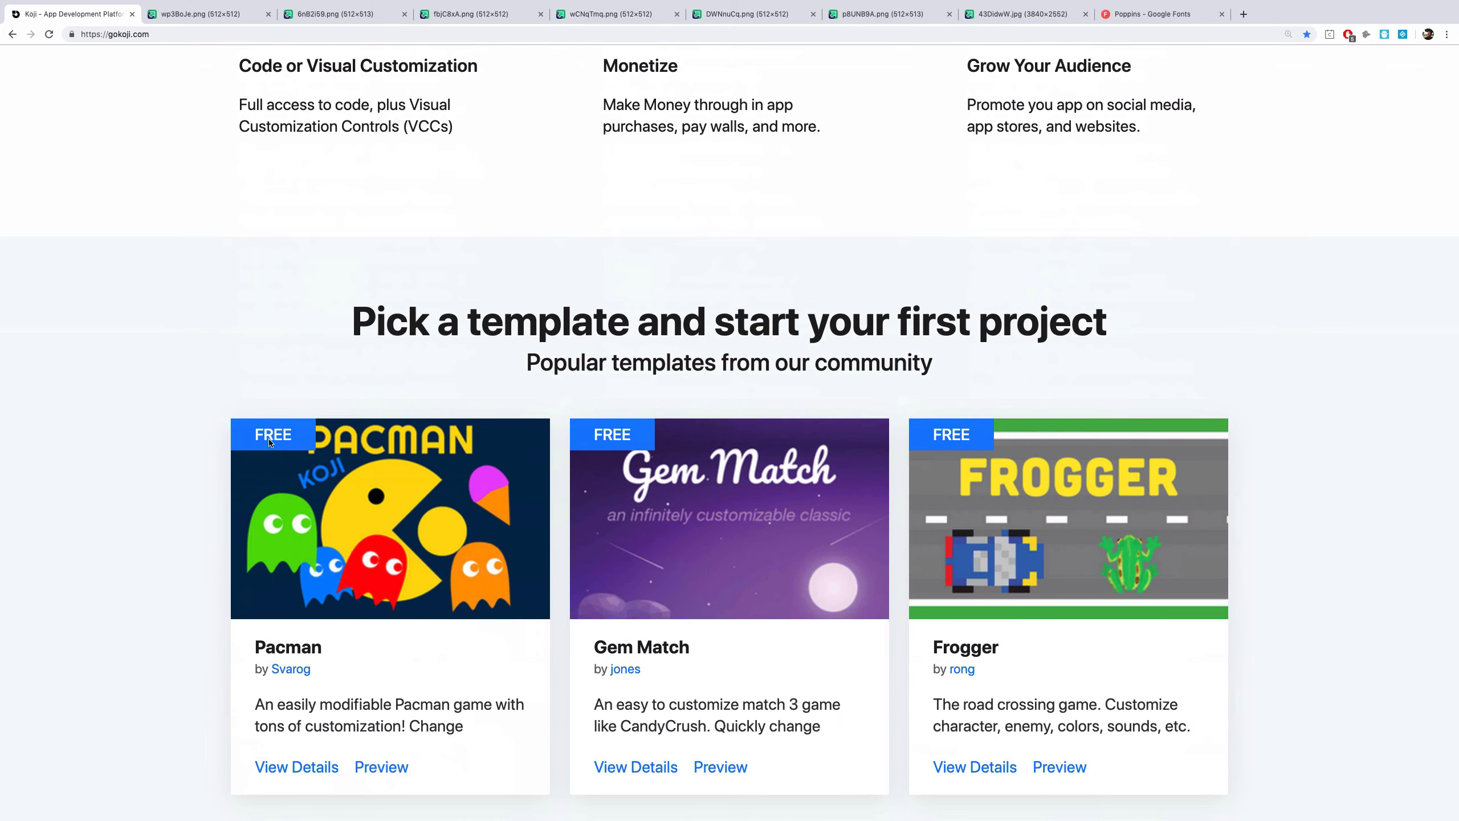
{"action": "scroll", "coordinate": [269, 436], "scroll_direction": "up", "scroll_amount": 20}
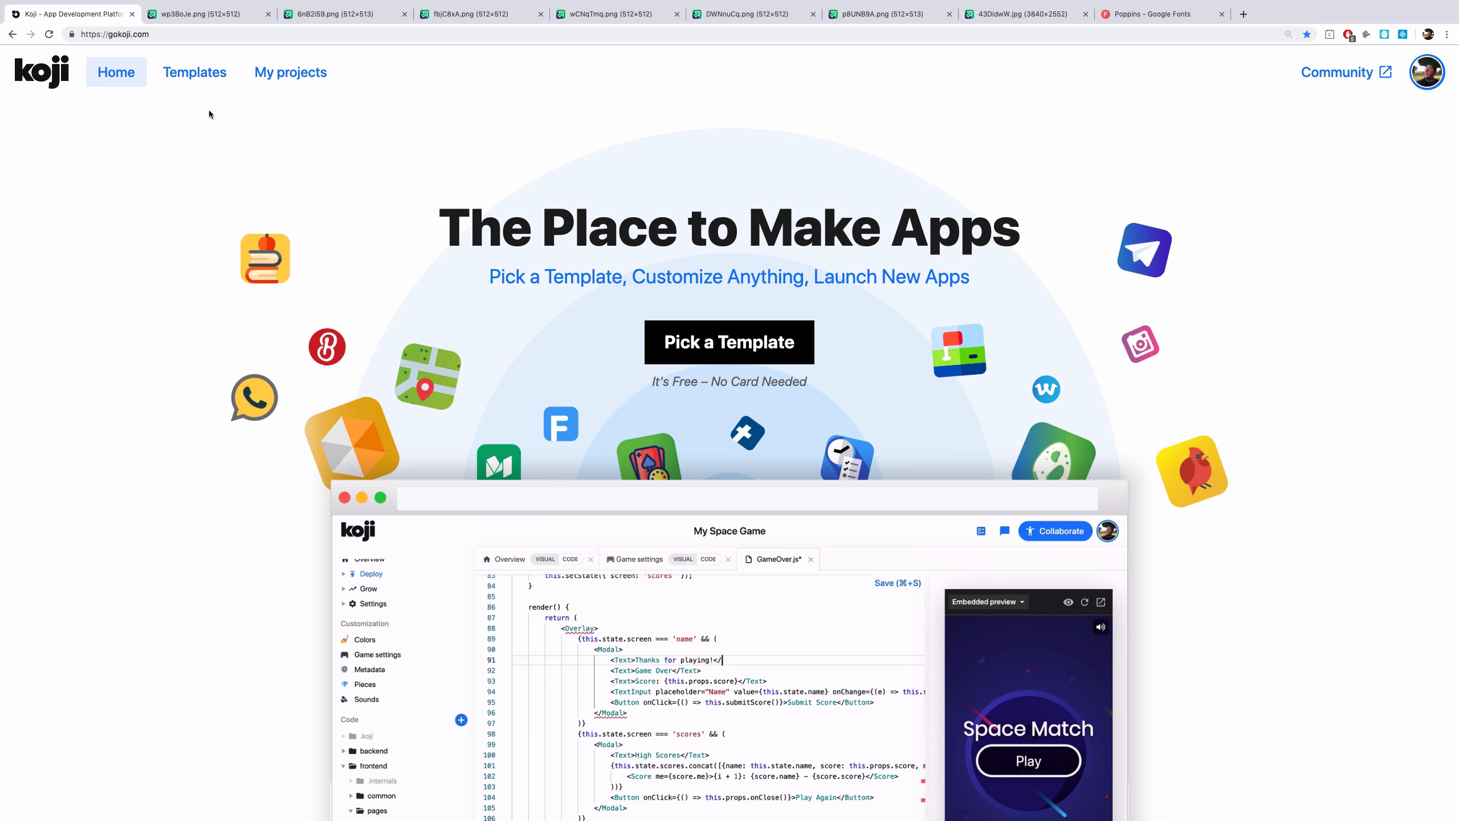
{"action": "left_click", "coordinate": [196, 75]}
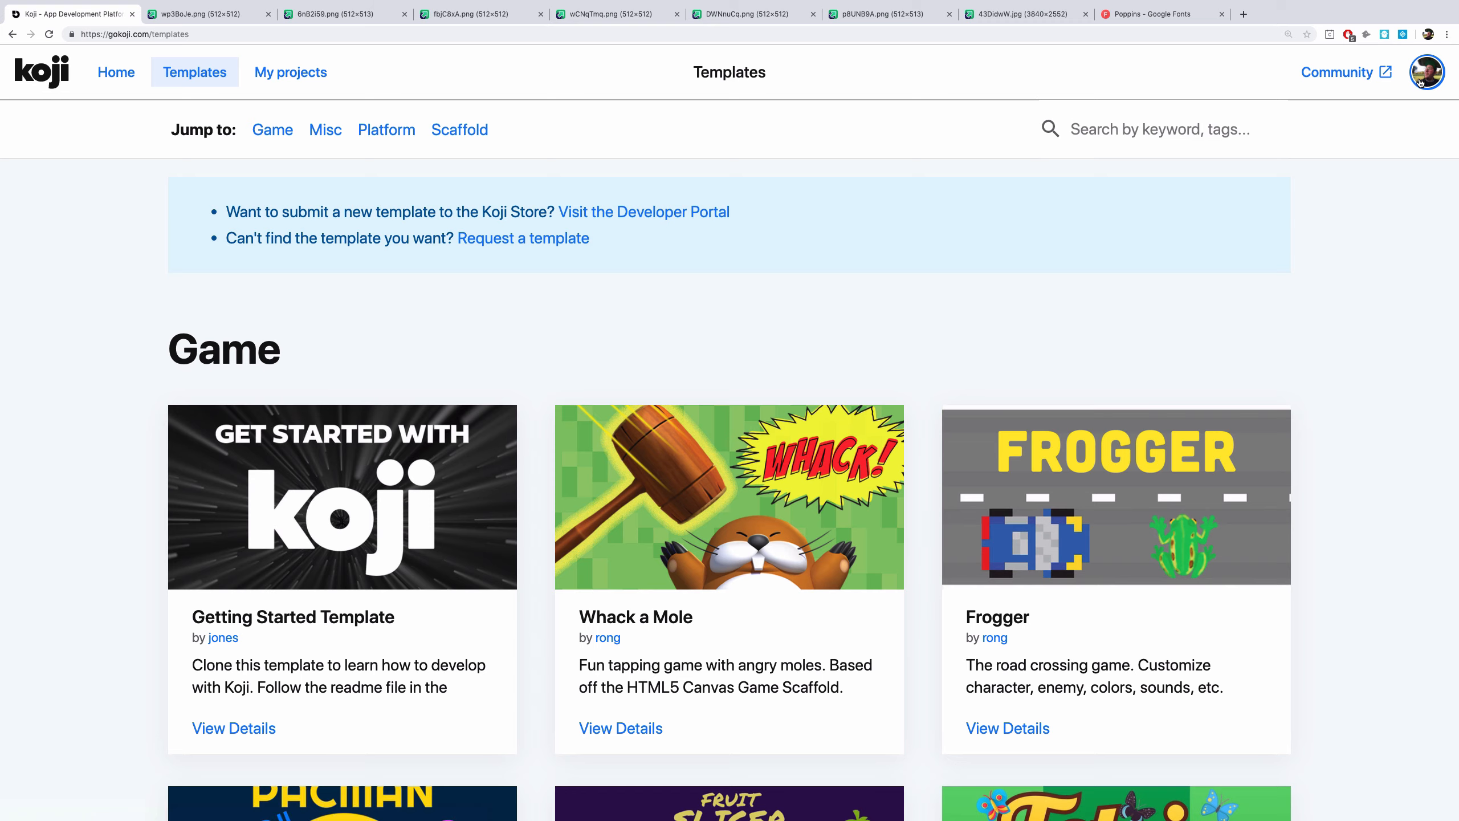
Create a new project named My Space Game from the Getting Started Template
{"action": "left_click", "coordinate": [358, 536]}
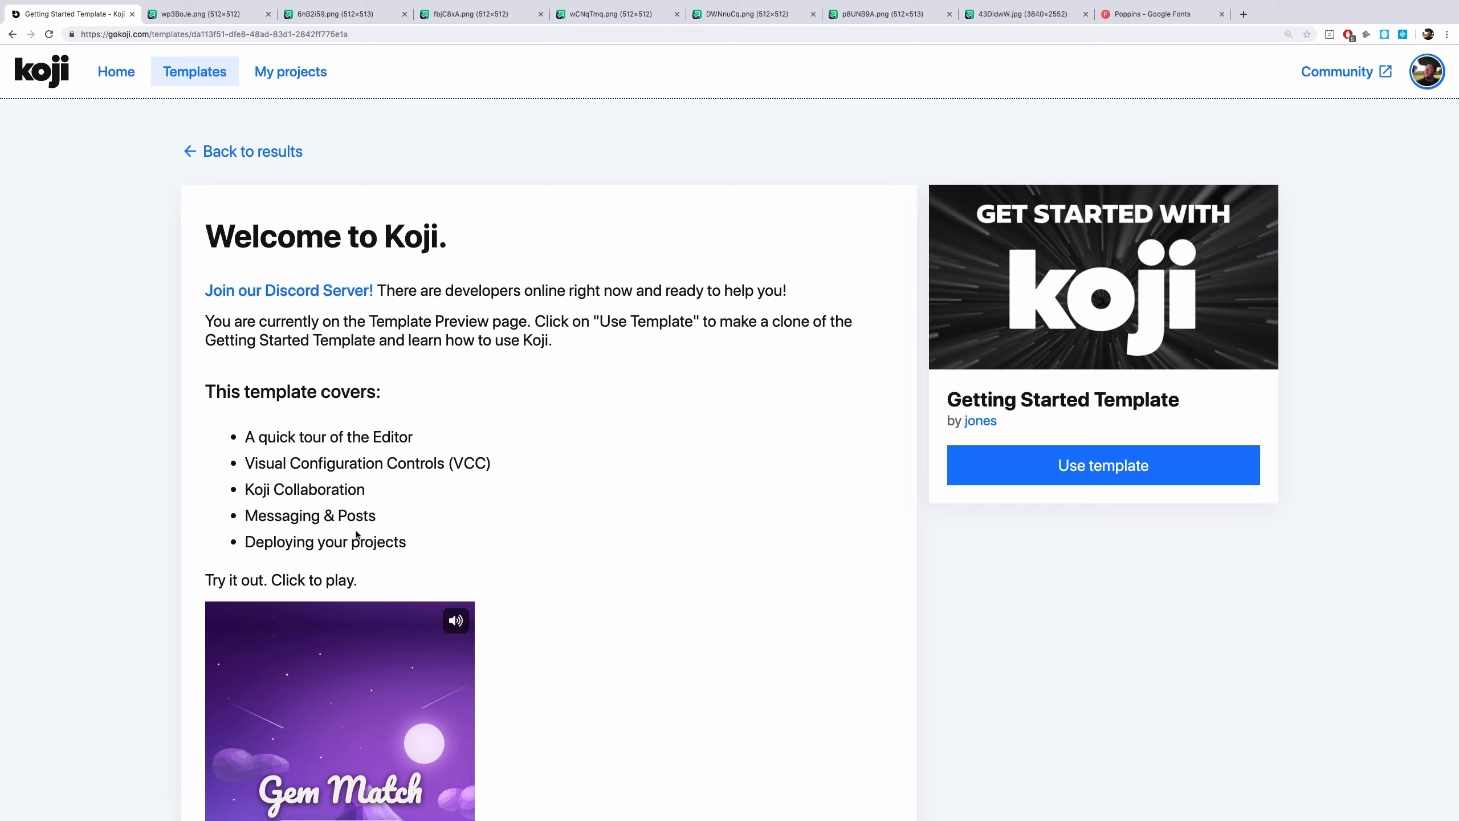
{"action": "left_click", "coordinate": [1038, 477]}
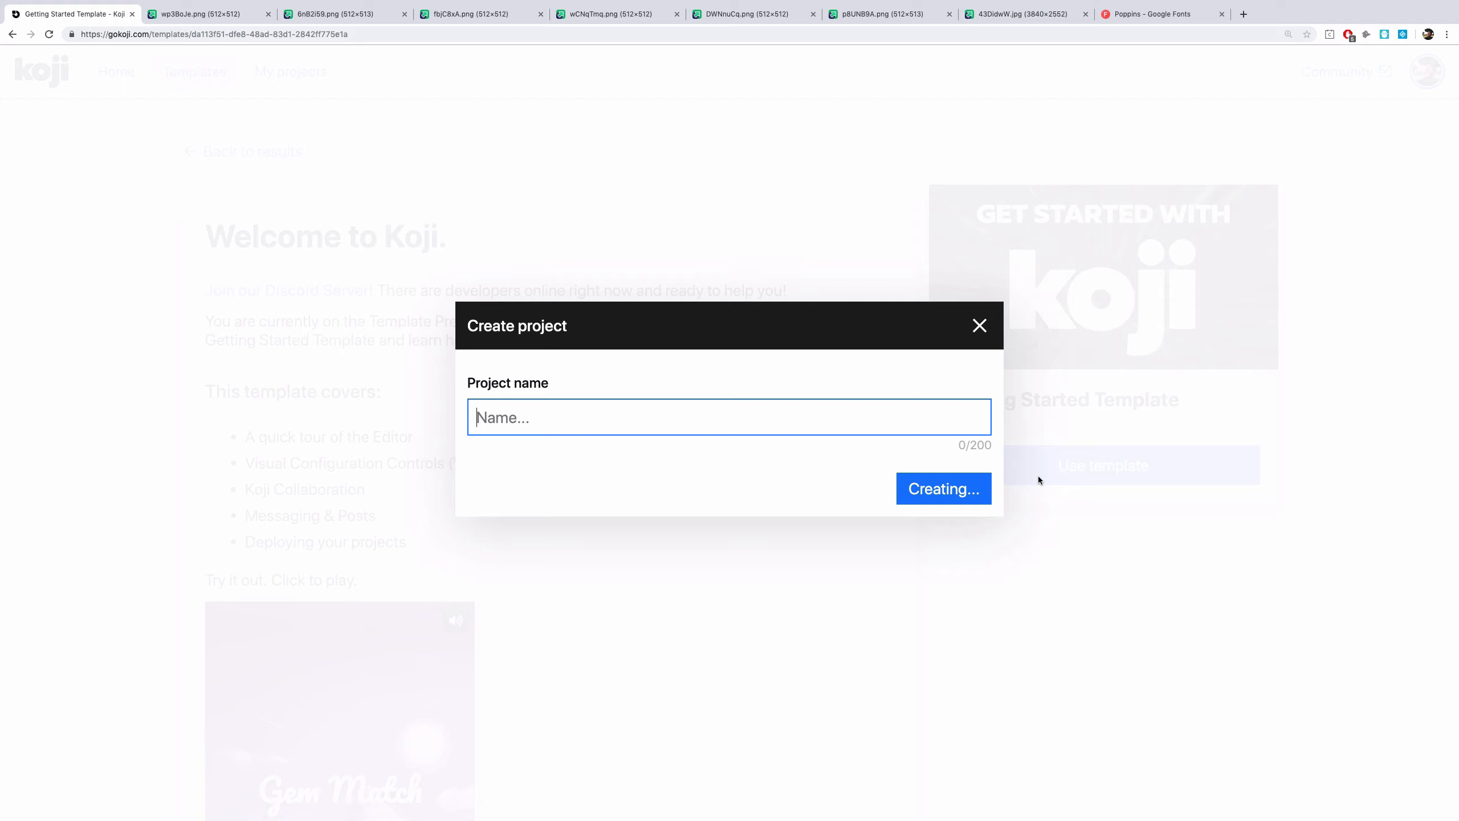
{"action": "type", "text": "My Space Game"}
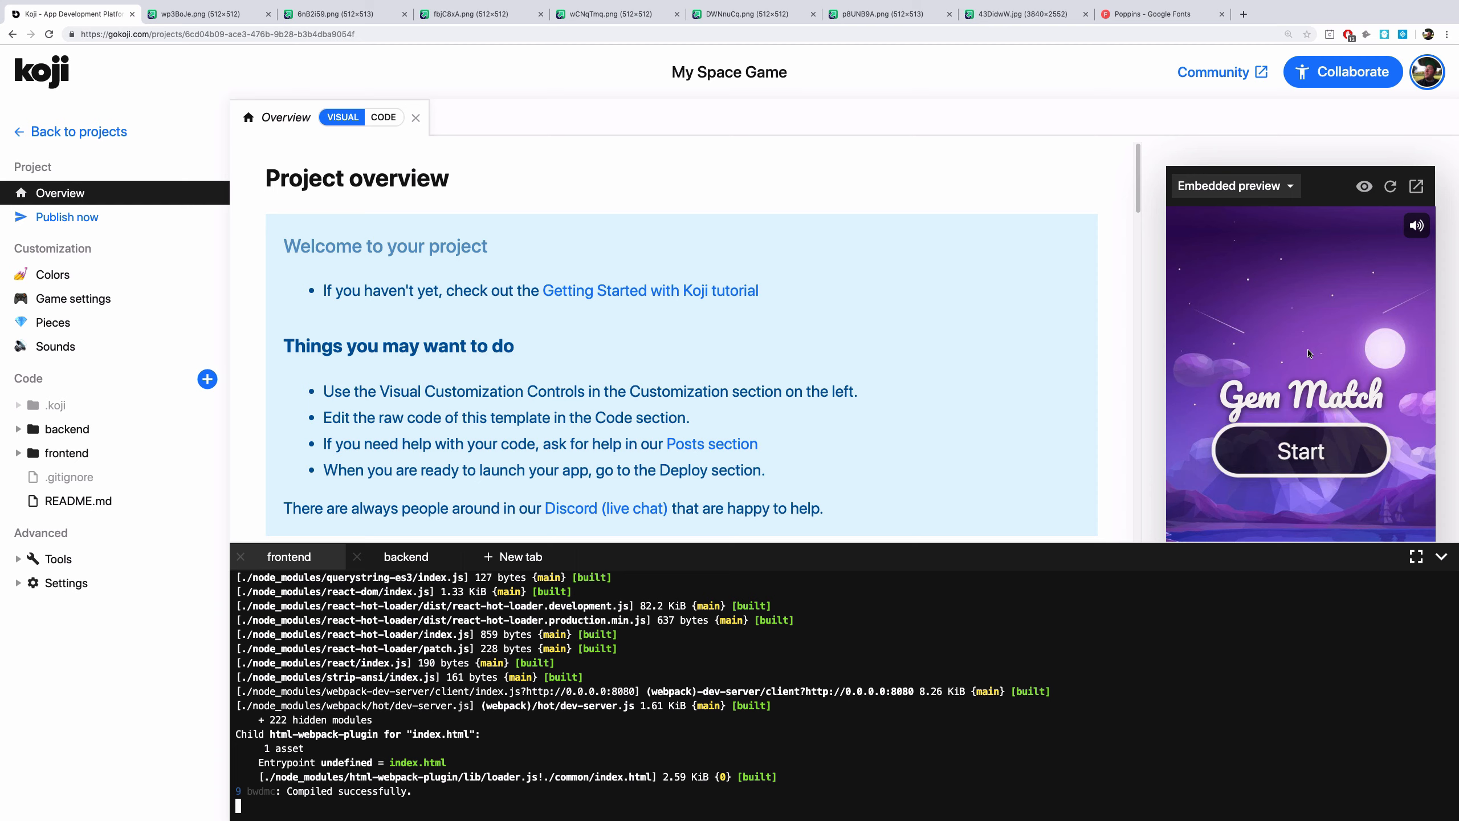
Open the GamePage index.js file inside frontend/pages
{"action": "left_click", "coordinate": [677, 566]}
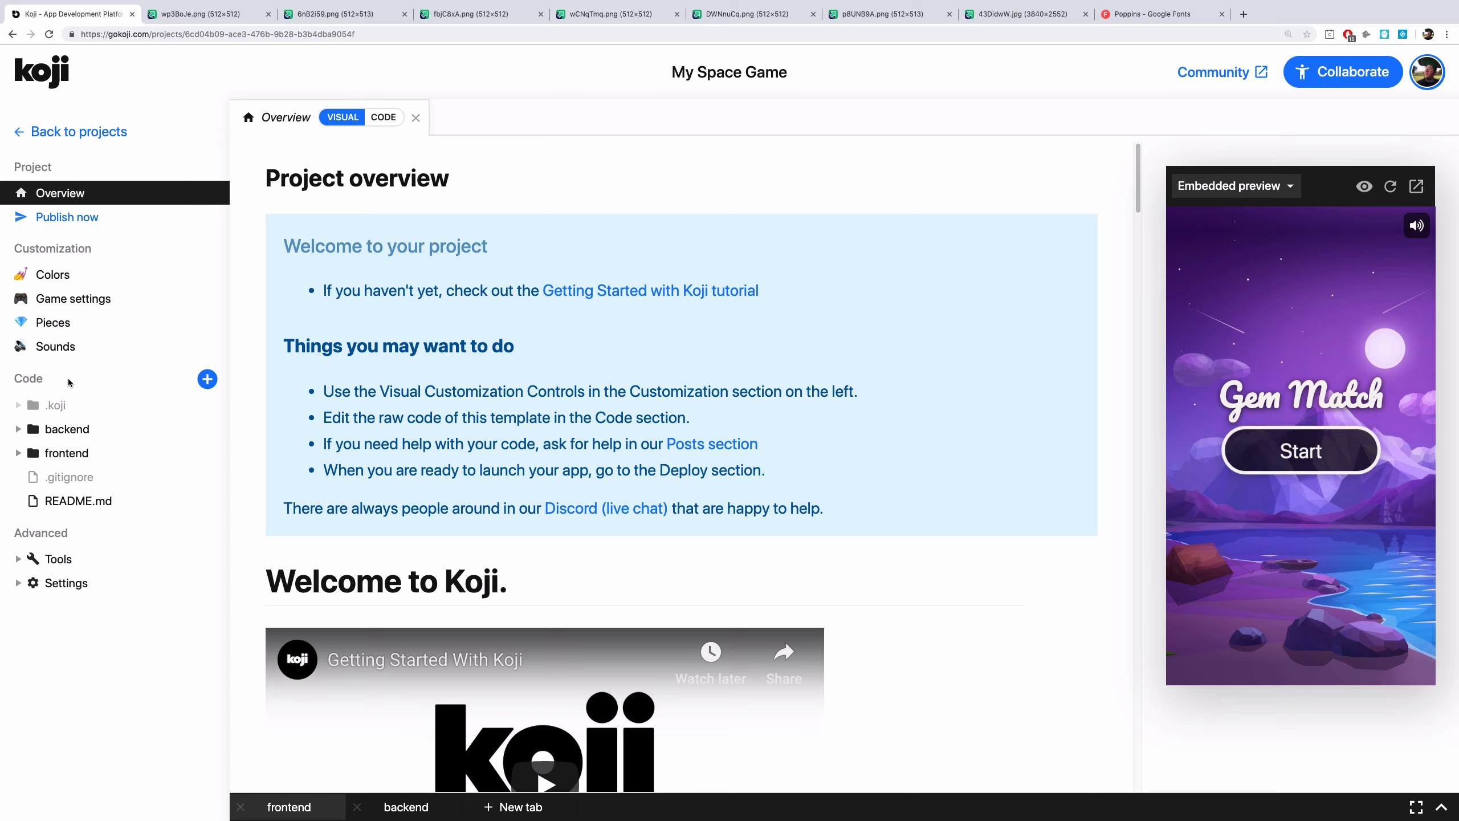
{"action": "left_click", "coordinate": [97, 456]}
{"action": "left_click", "coordinate": [91, 526]}
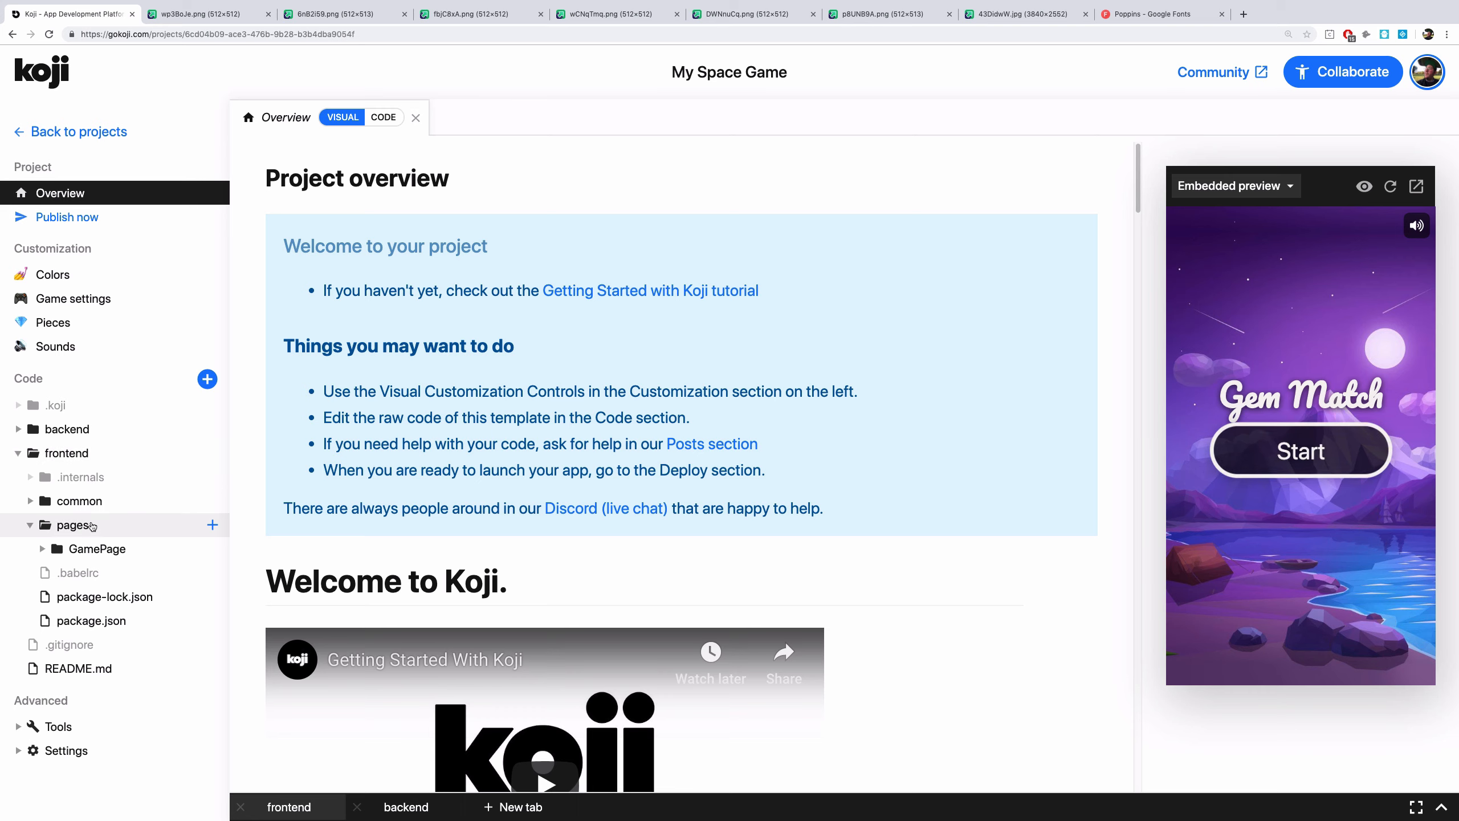
{"action": "left_click", "coordinate": [108, 549]}
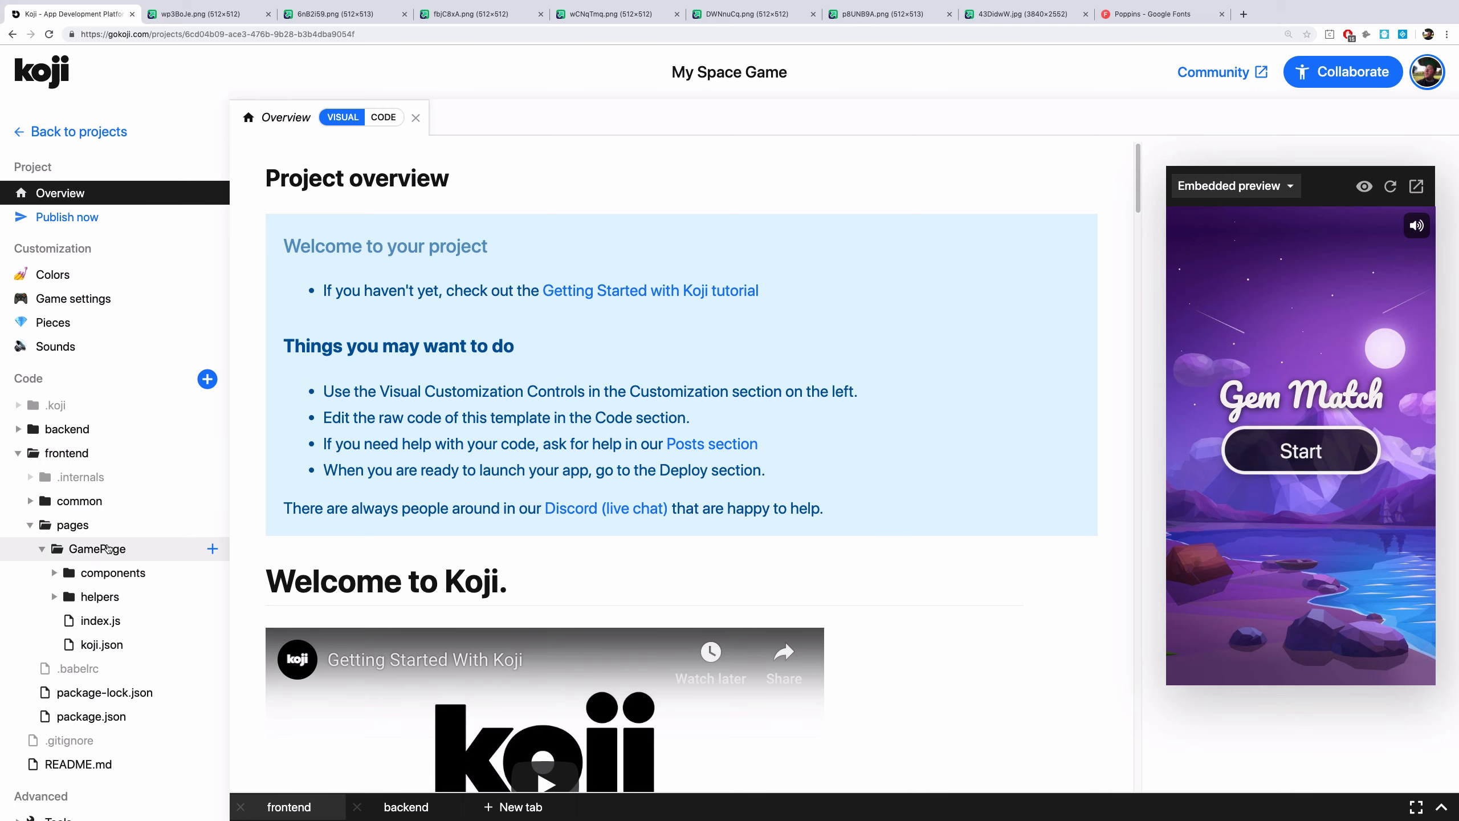
{"action": "left_click", "coordinate": [111, 621]}
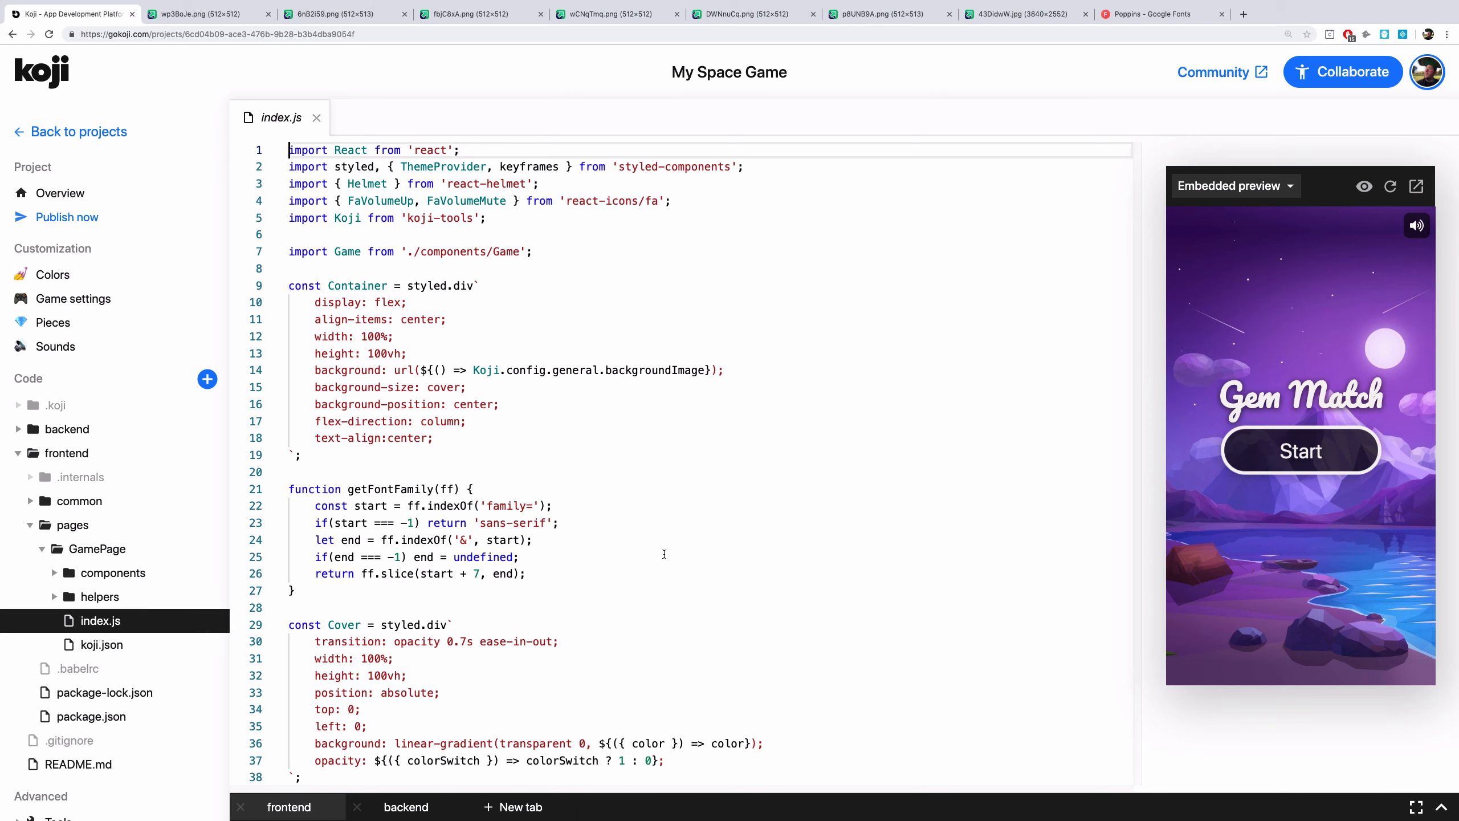
Scroll through index.js to examine the game page's styled components and render code
{"action": "scroll", "coordinate": [665, 553], "scroll_direction": "down", "scroll_amount": 1}
{"action": "scroll", "coordinate": [664, 554], "scroll_direction": "down", "scroll_amount": 20}
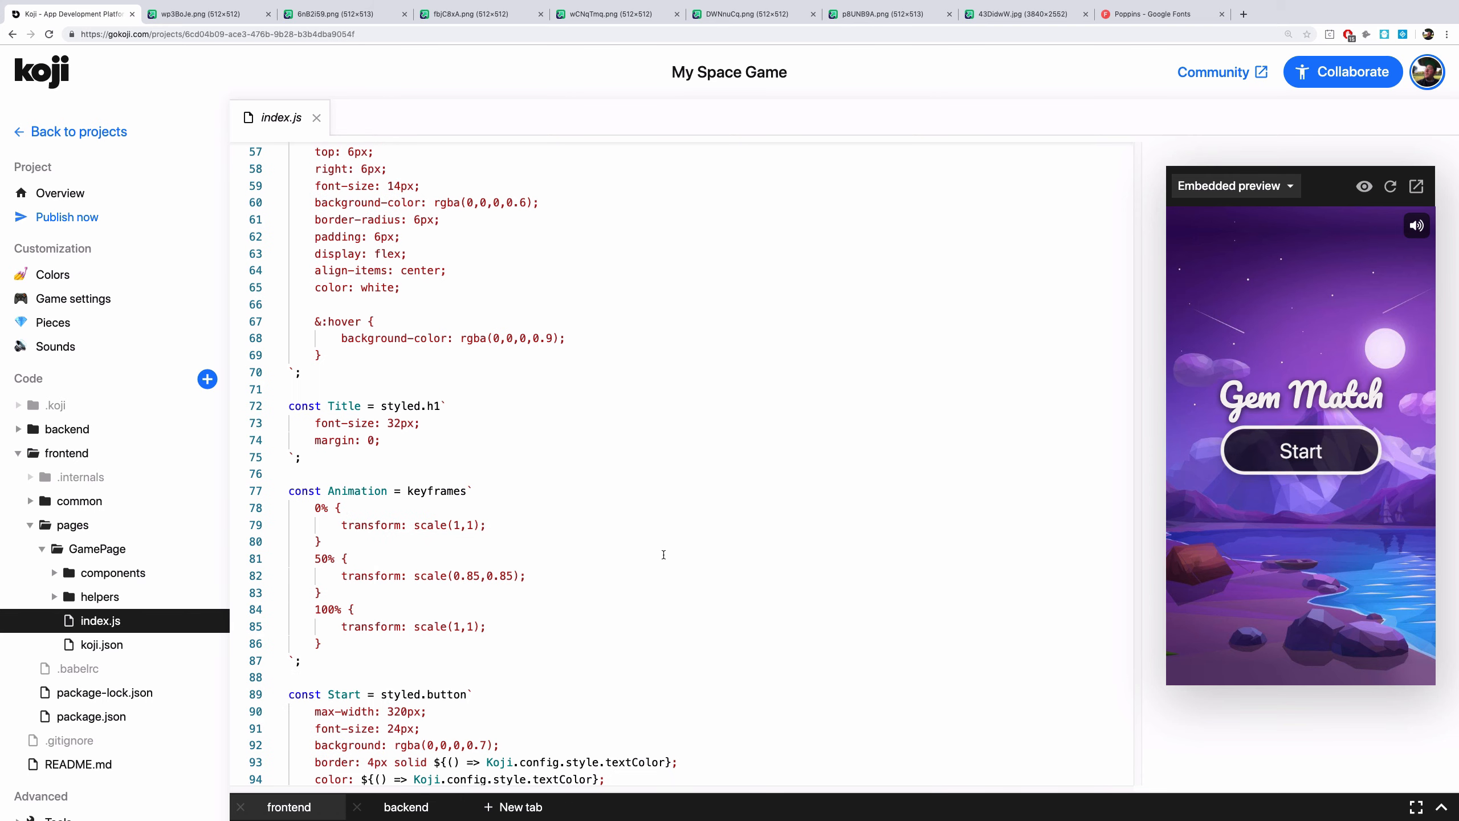
{"action": "scroll", "coordinate": [664, 554], "scroll_direction": "down", "scroll_amount": 13}
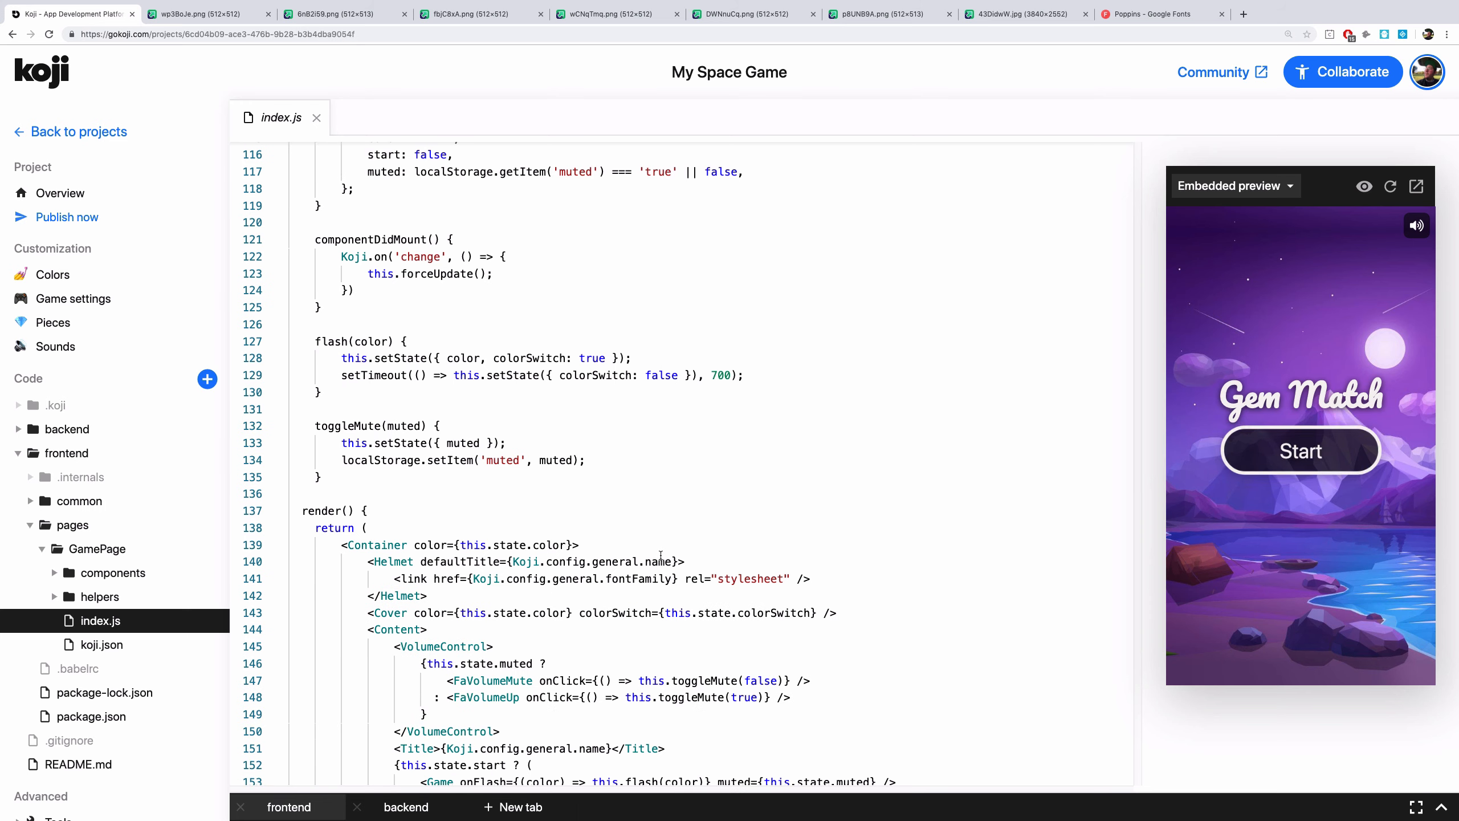
{"action": "scroll", "coordinate": [660, 556], "scroll_direction": "up", "scroll_amount": 15}
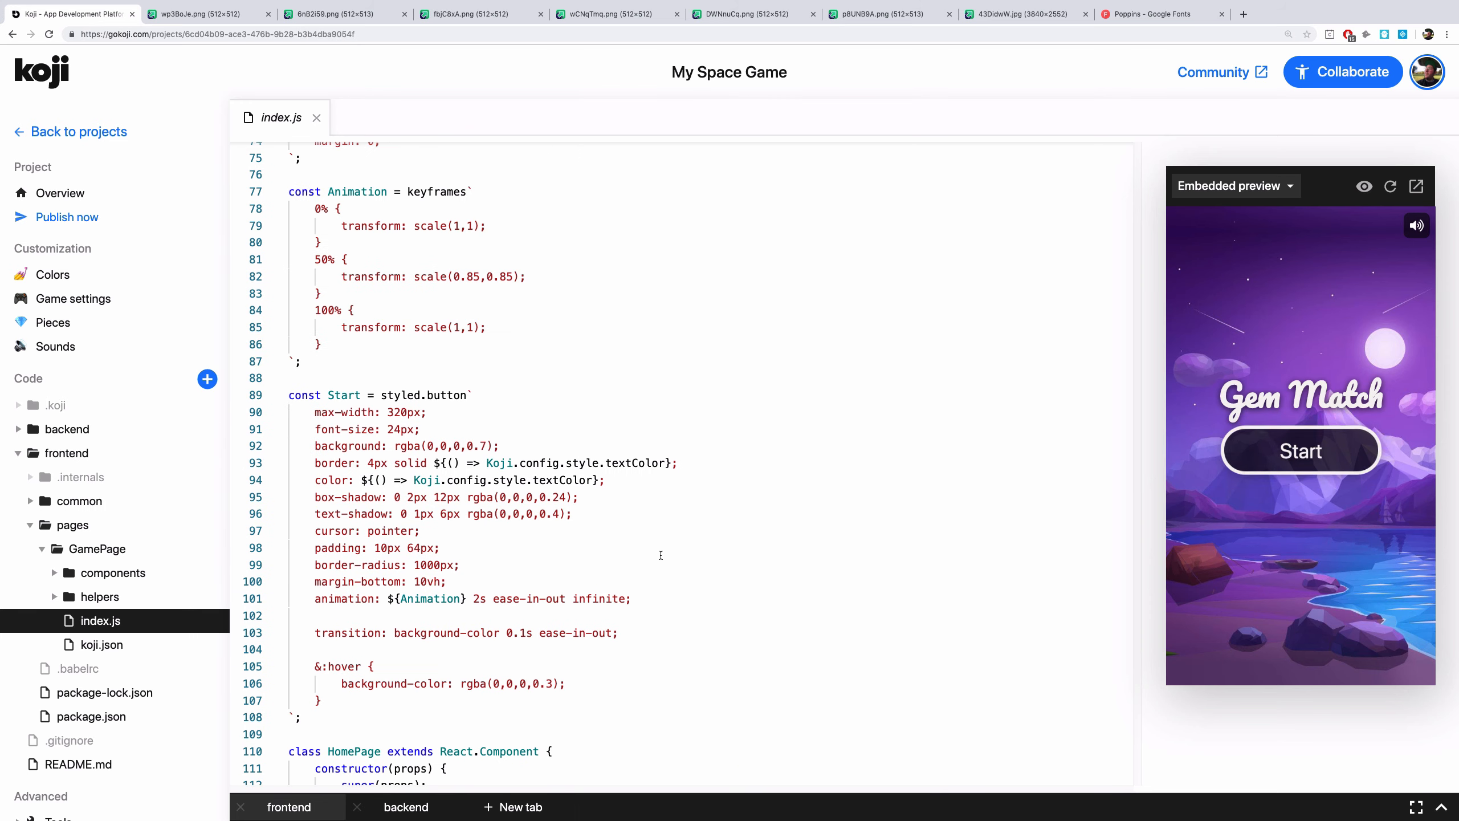
{"action": "scroll", "coordinate": [661, 556], "scroll_direction": "up", "scroll_amount": 5}
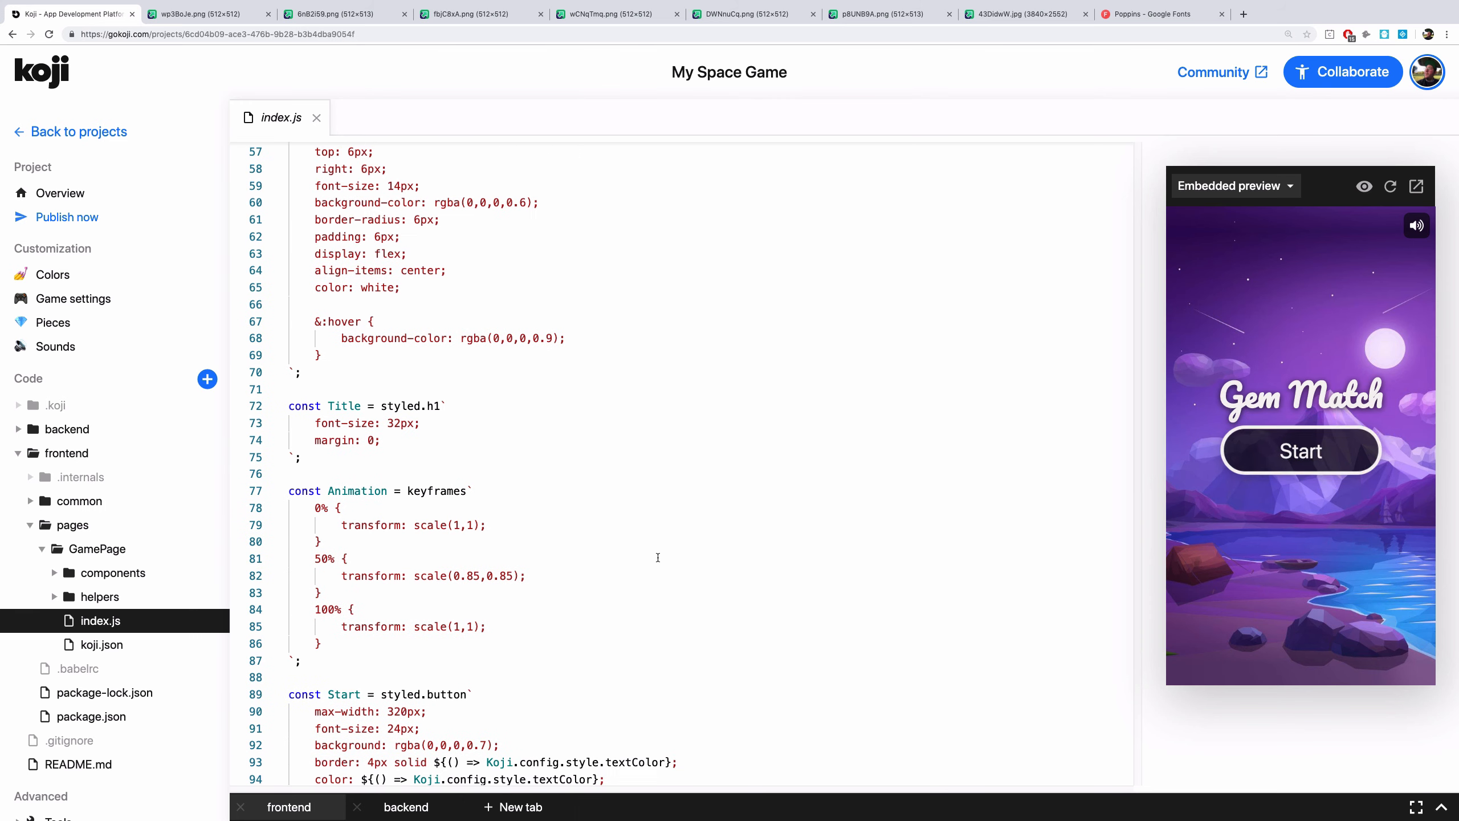
{"action": "scroll", "coordinate": [658, 557], "scroll_direction": "up", "scroll_amount": 3}
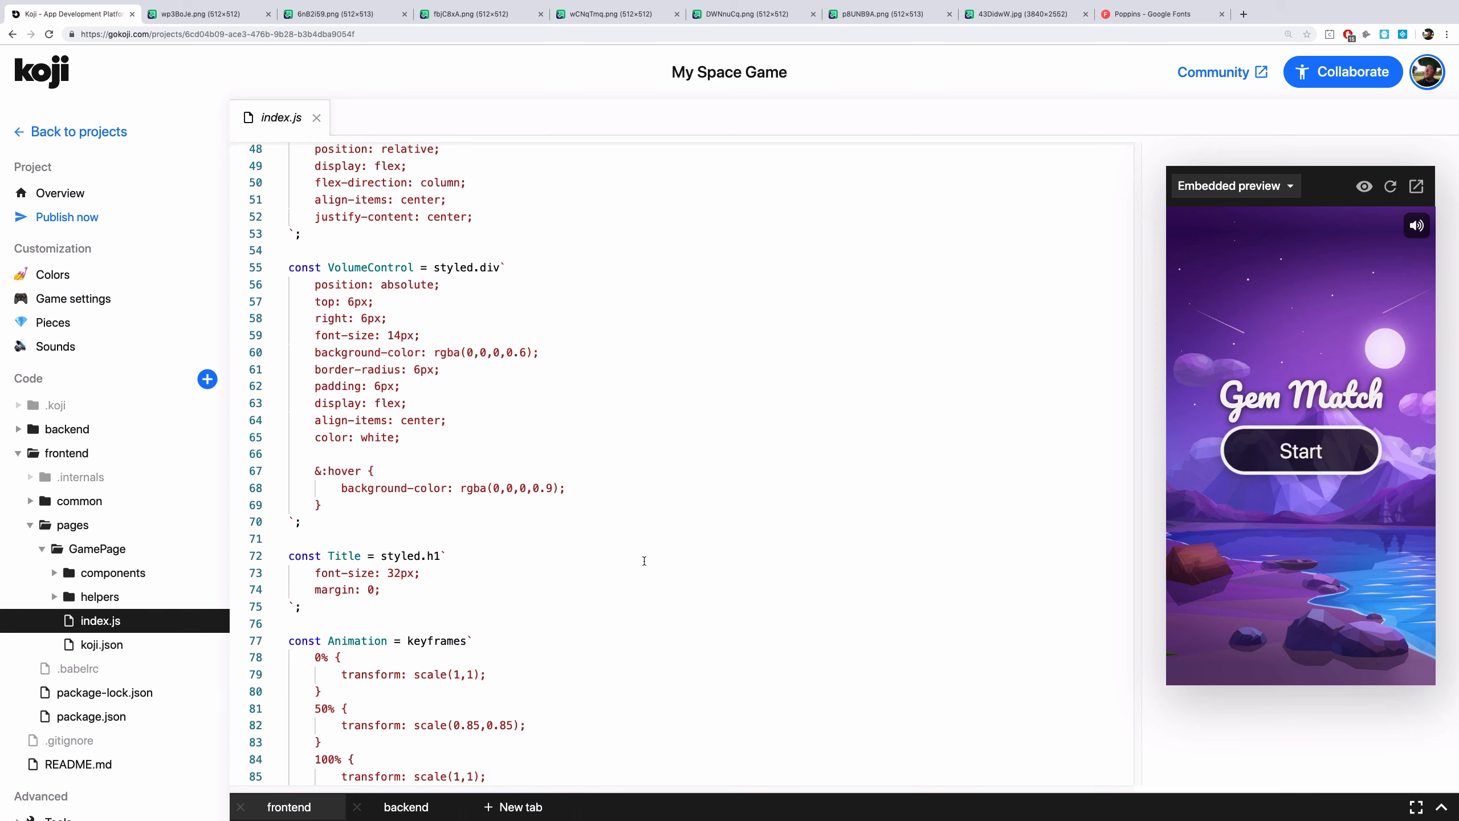
{"action": "scroll", "coordinate": [644, 561], "scroll_direction": "up", "scroll_amount": 9}
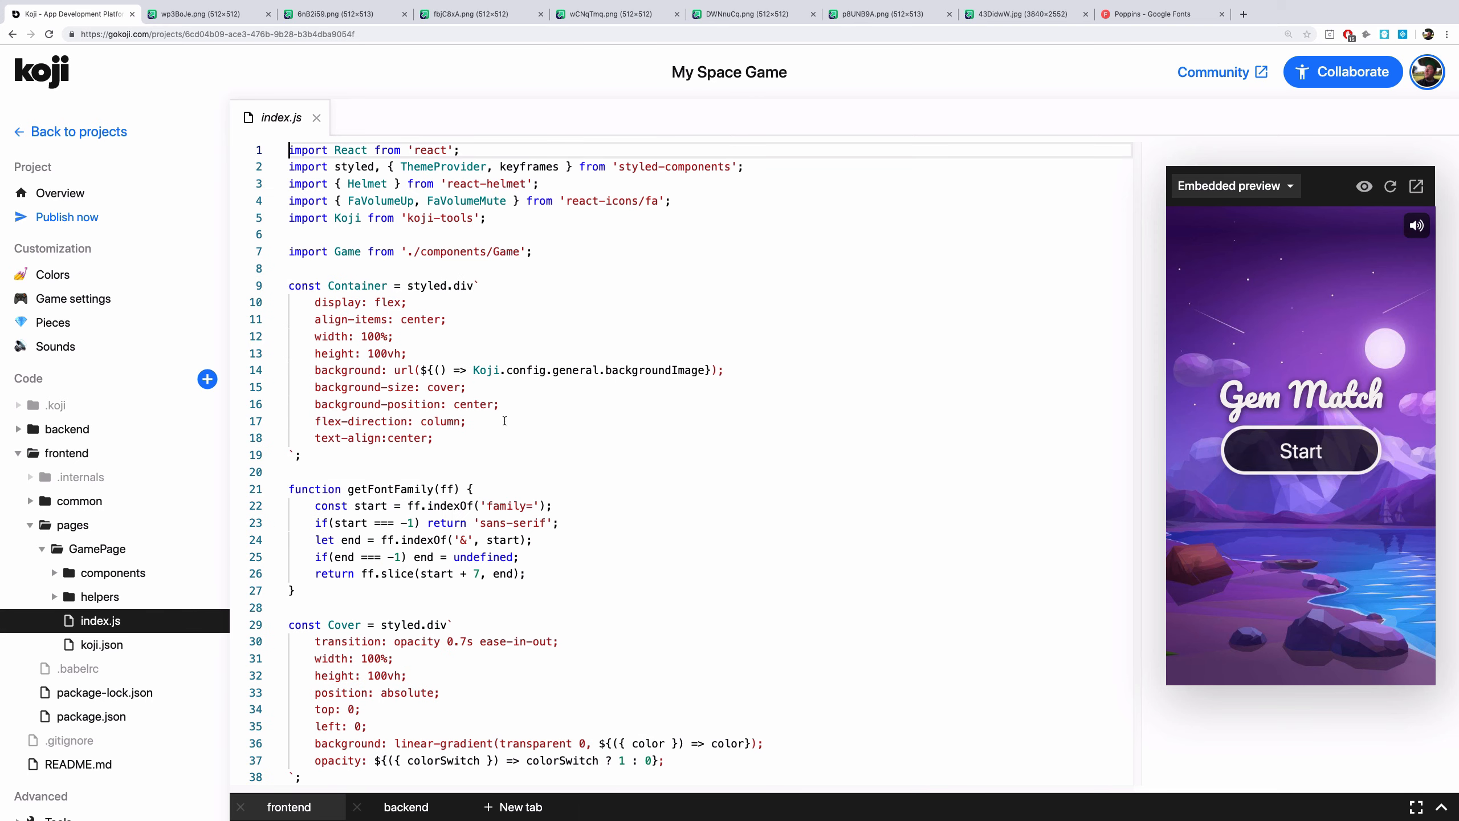
Return to the project overview and browse the Tools and Settings sections
{"action": "left_click", "coordinate": [118, 196]}
{"action": "left_click", "coordinate": [96, 454]}
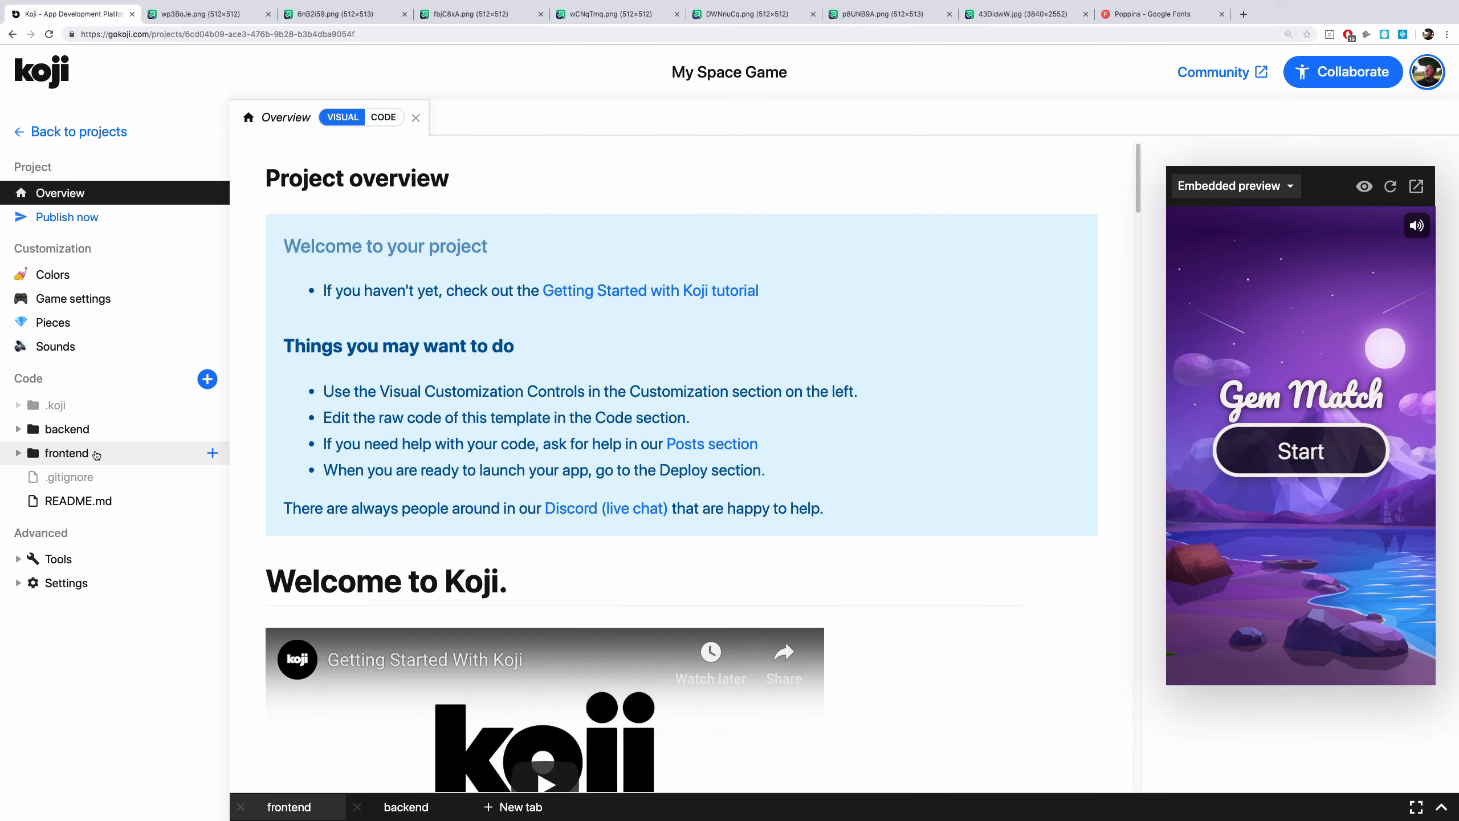
{"action": "left_click", "coordinate": [85, 563]}
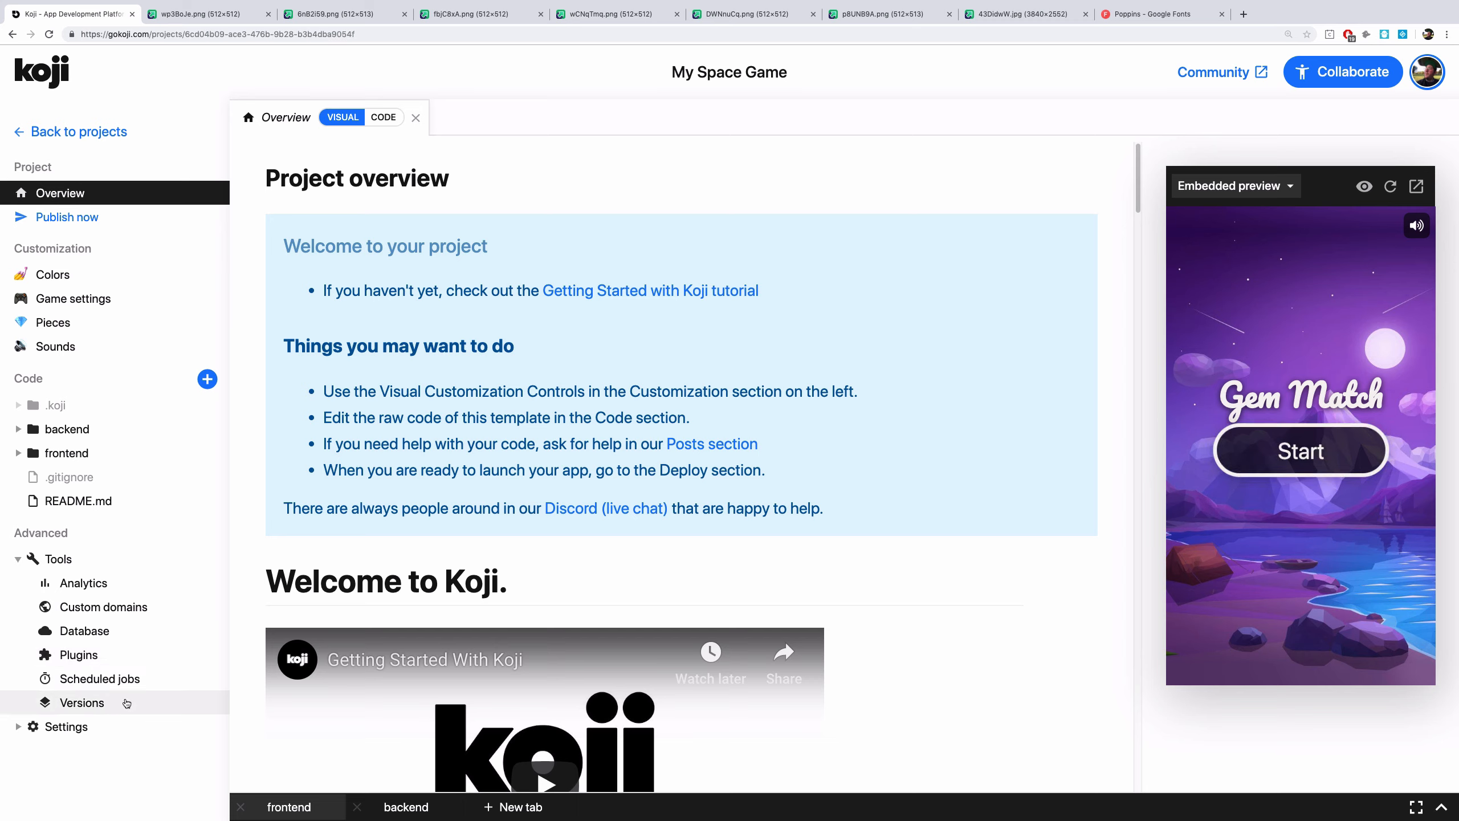
{"action": "left_click", "coordinate": [60, 562]}
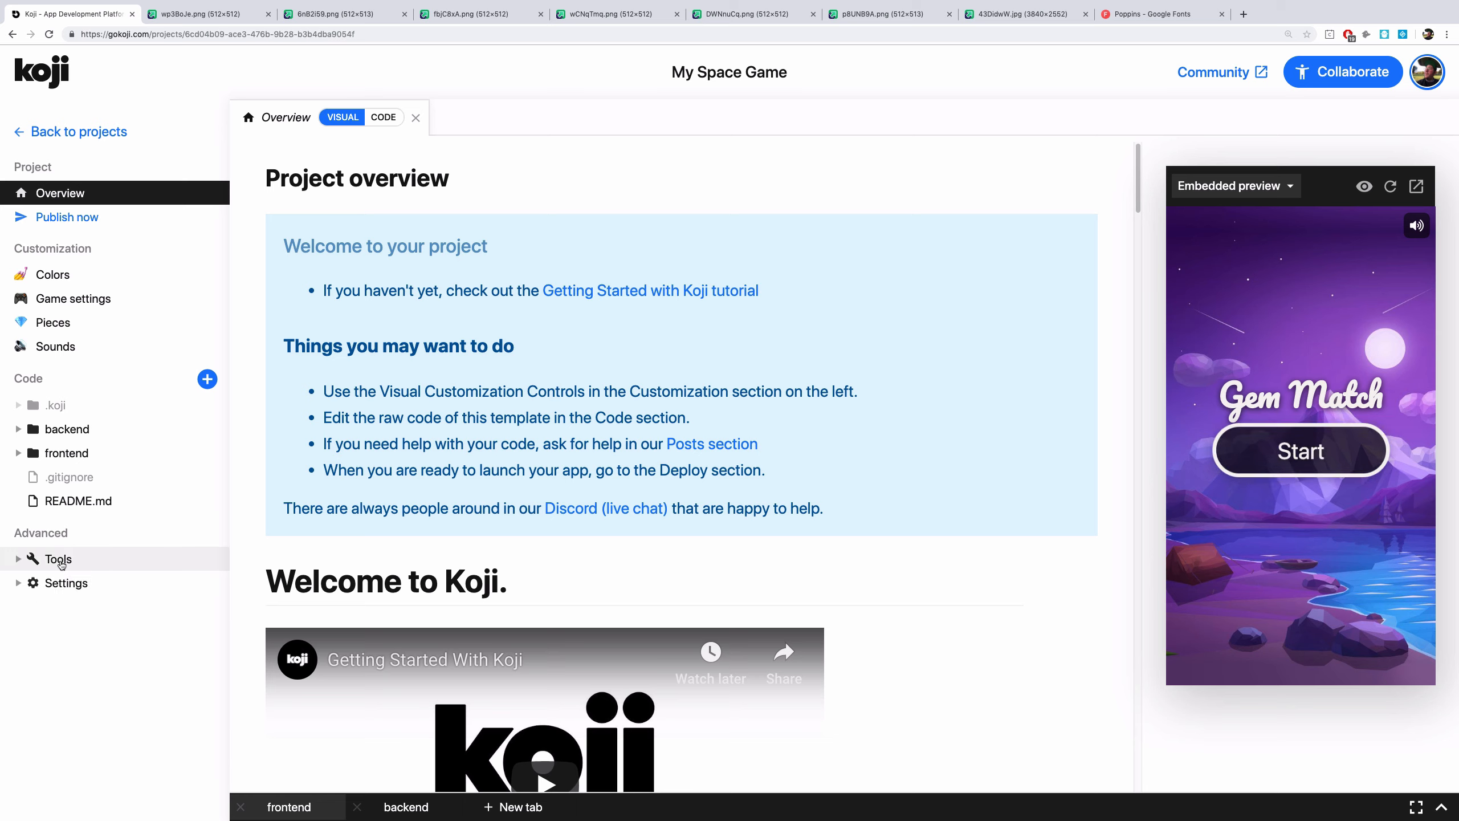
{"action": "left_click", "coordinate": [70, 583]}
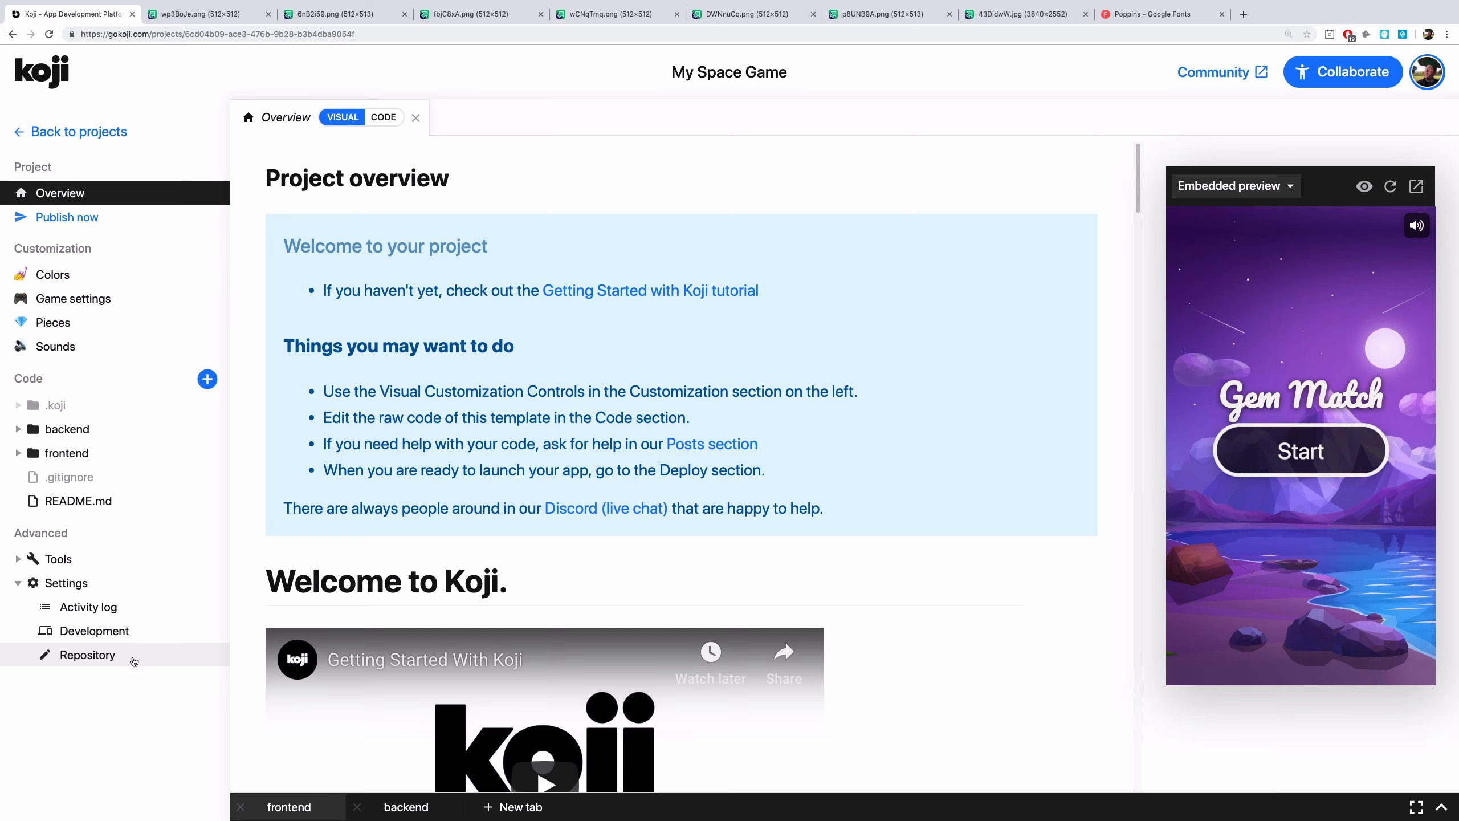
{"action": "left_click", "coordinate": [66, 583]}
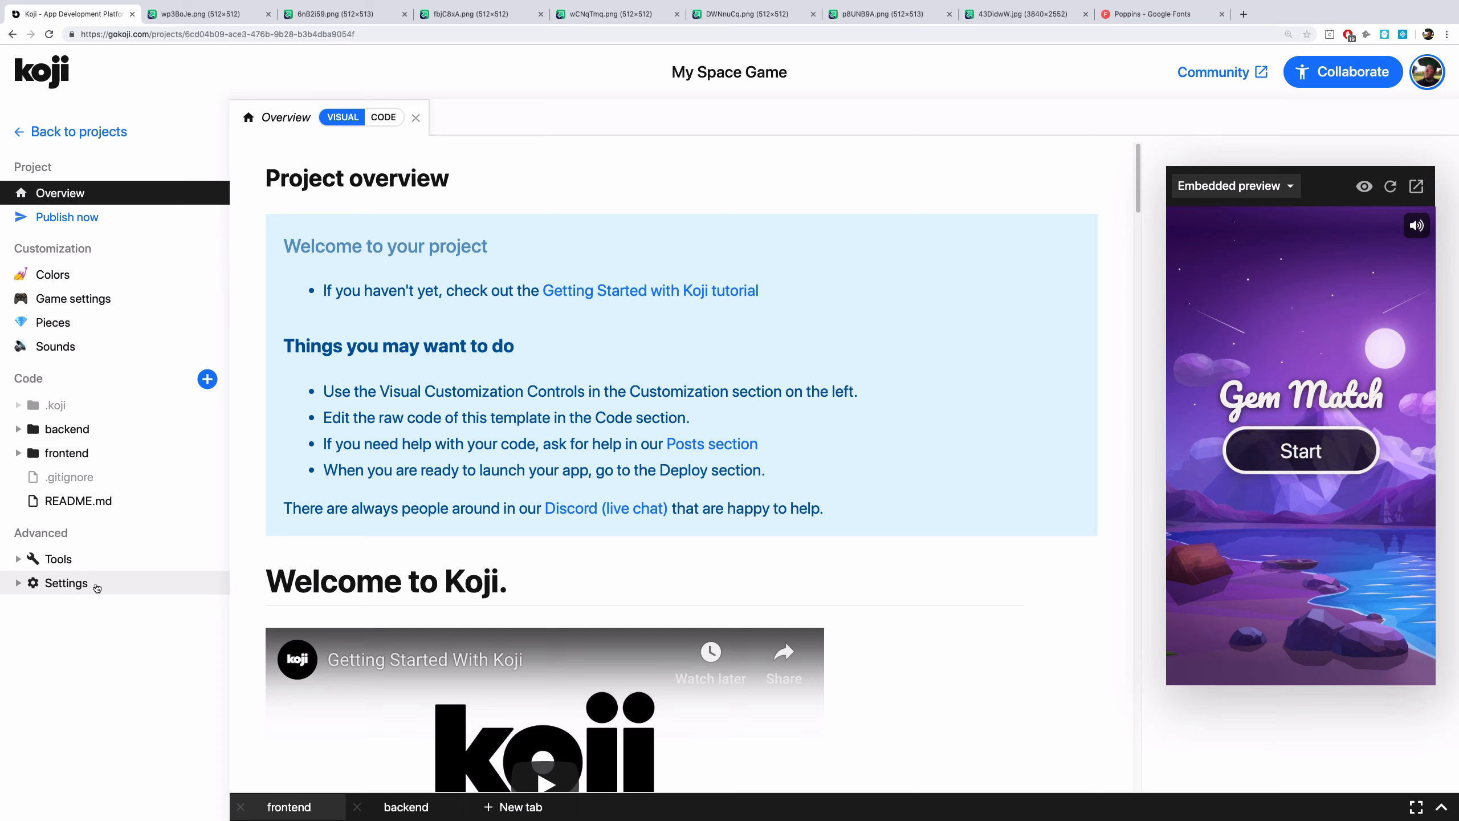
Open the Colors customization and set the text color to yellow #effb4d
{"action": "left_click", "coordinate": [118, 279]}
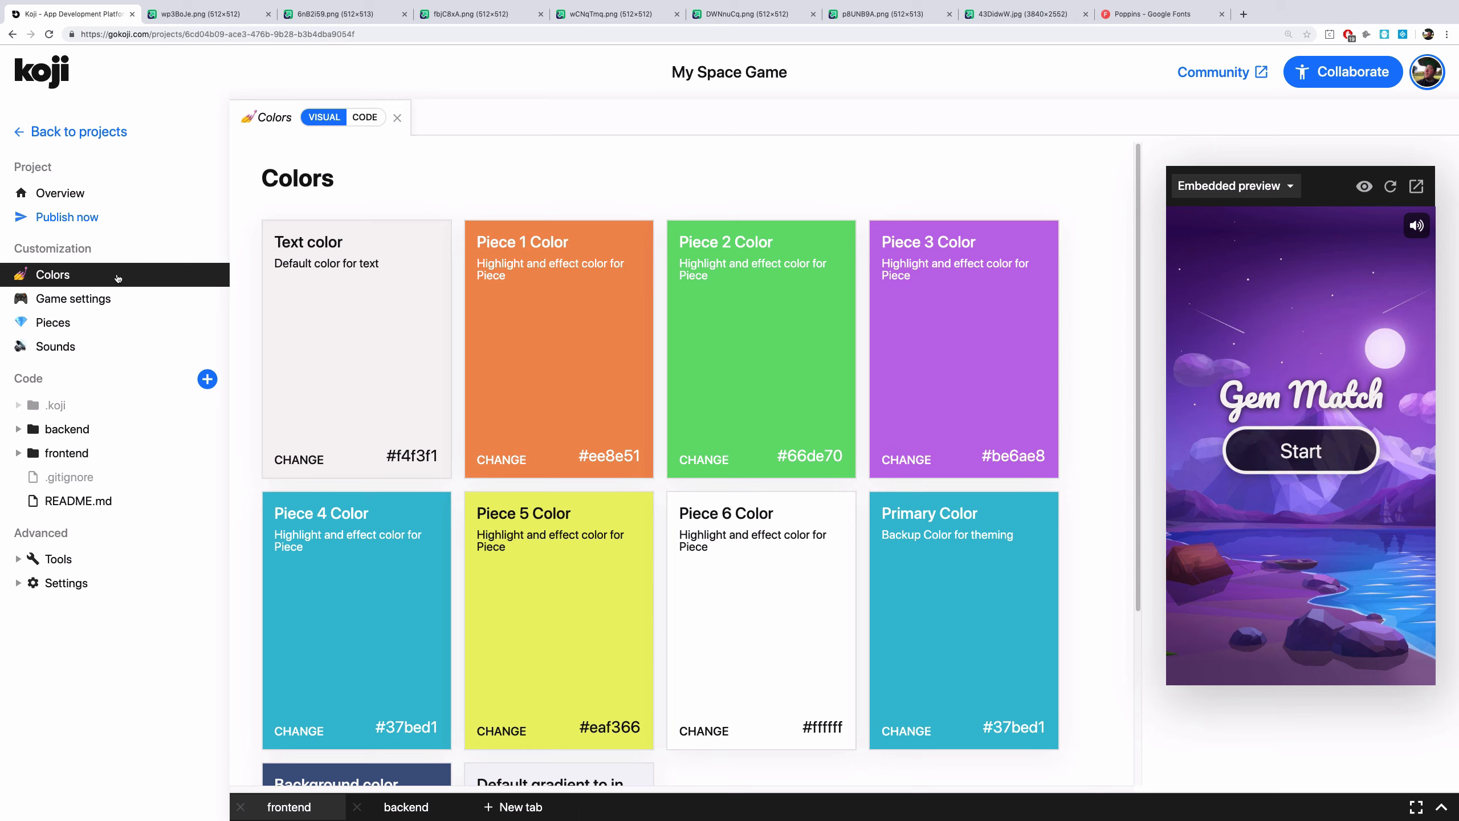
{"action": "left_click", "coordinate": [343, 349]}
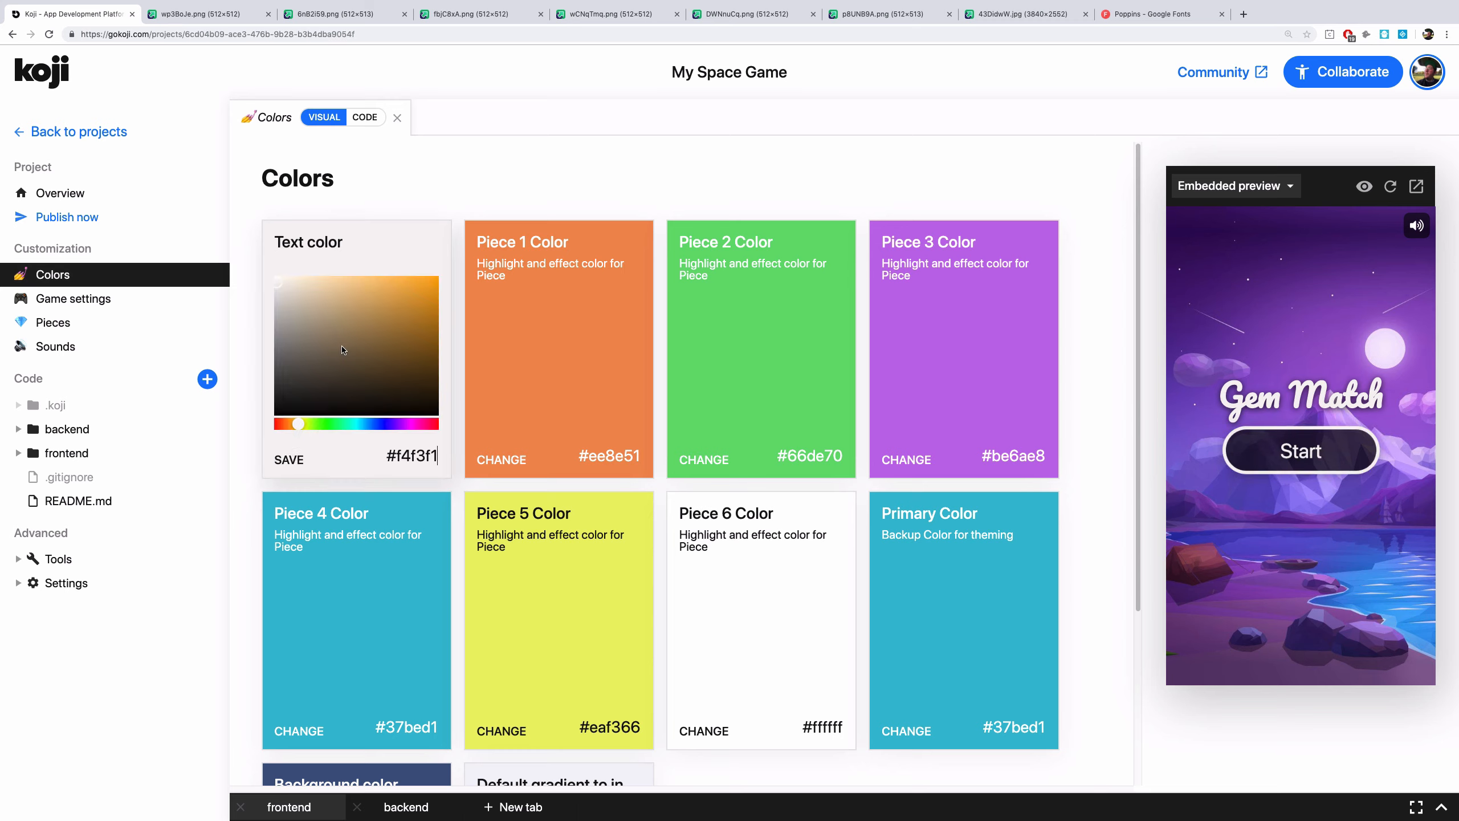
{"action": "left_click", "coordinate": [310, 424]}
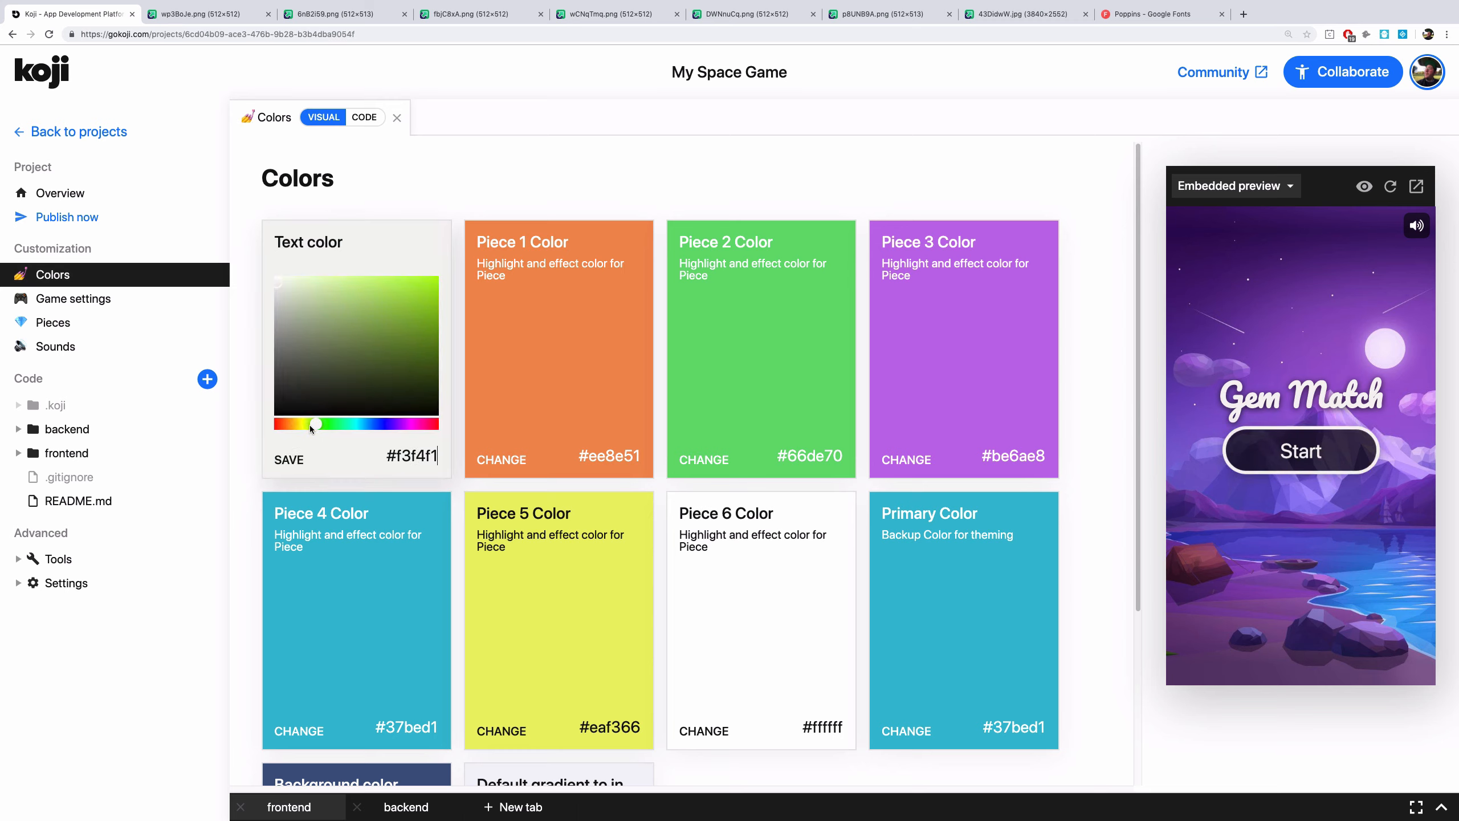
{"action": "left_click", "coordinate": [304, 424]}
{"action": "left_click", "coordinate": [379, 300]}
{"action": "left_click", "coordinate": [388, 279]}
{"action": "left_click", "coordinate": [283, 461]}
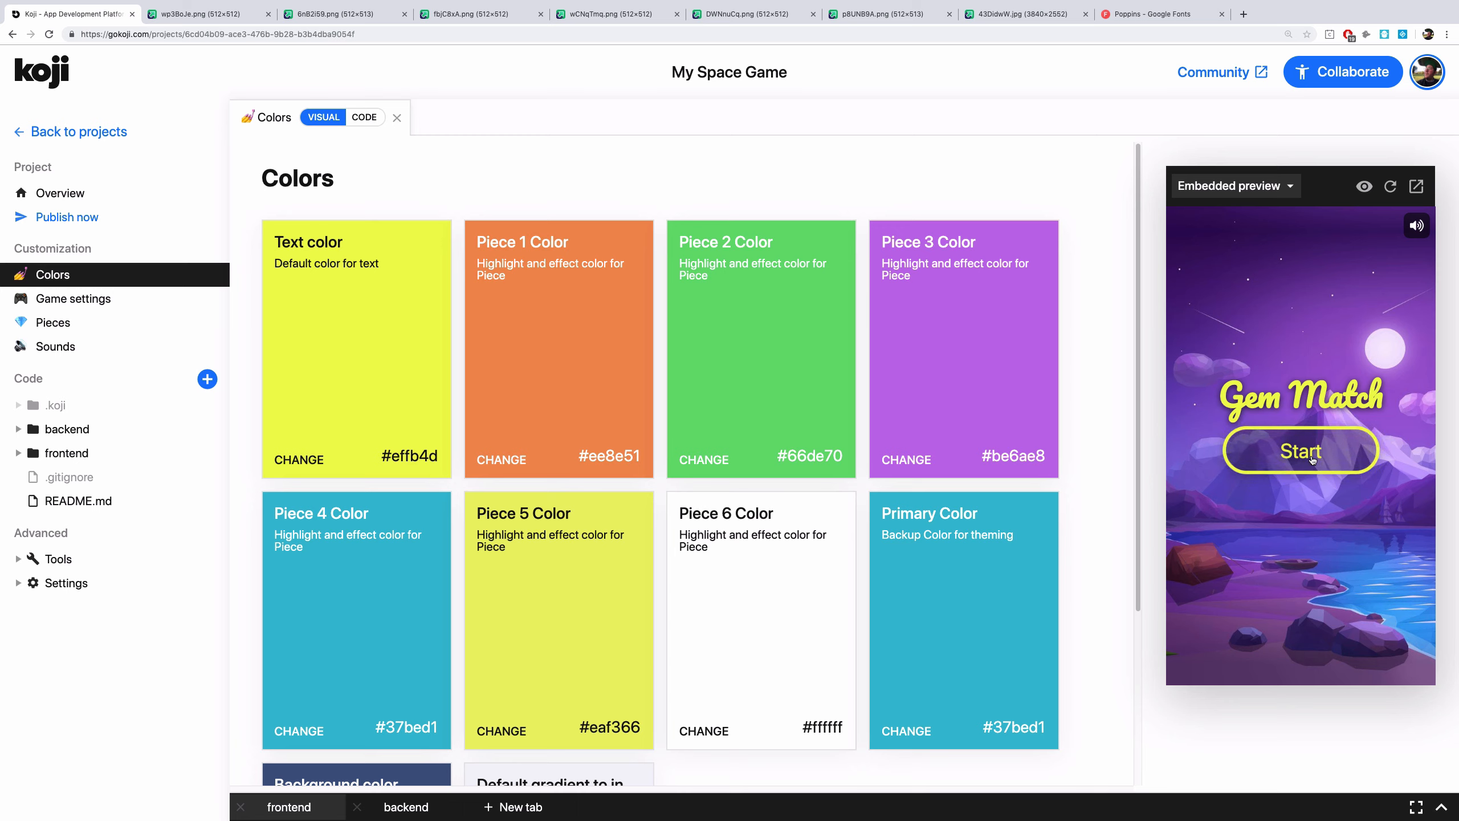
Change the Piece 1 color to blue #51a7ee
{"action": "left_click", "coordinate": [501, 460]}
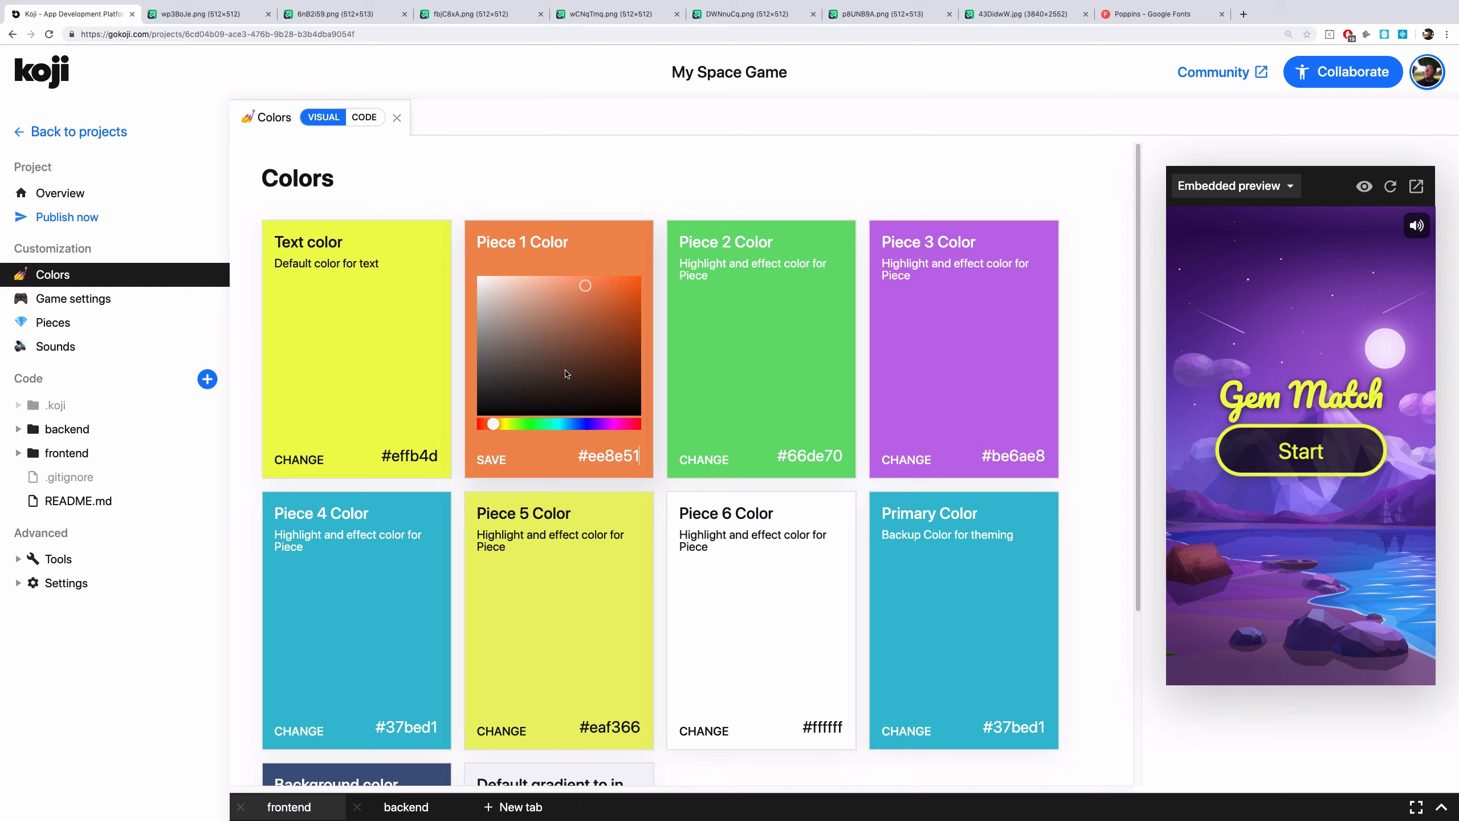
{"action": "left_click", "coordinate": [572, 423]}
{"action": "left_click", "coordinate": [494, 460]}
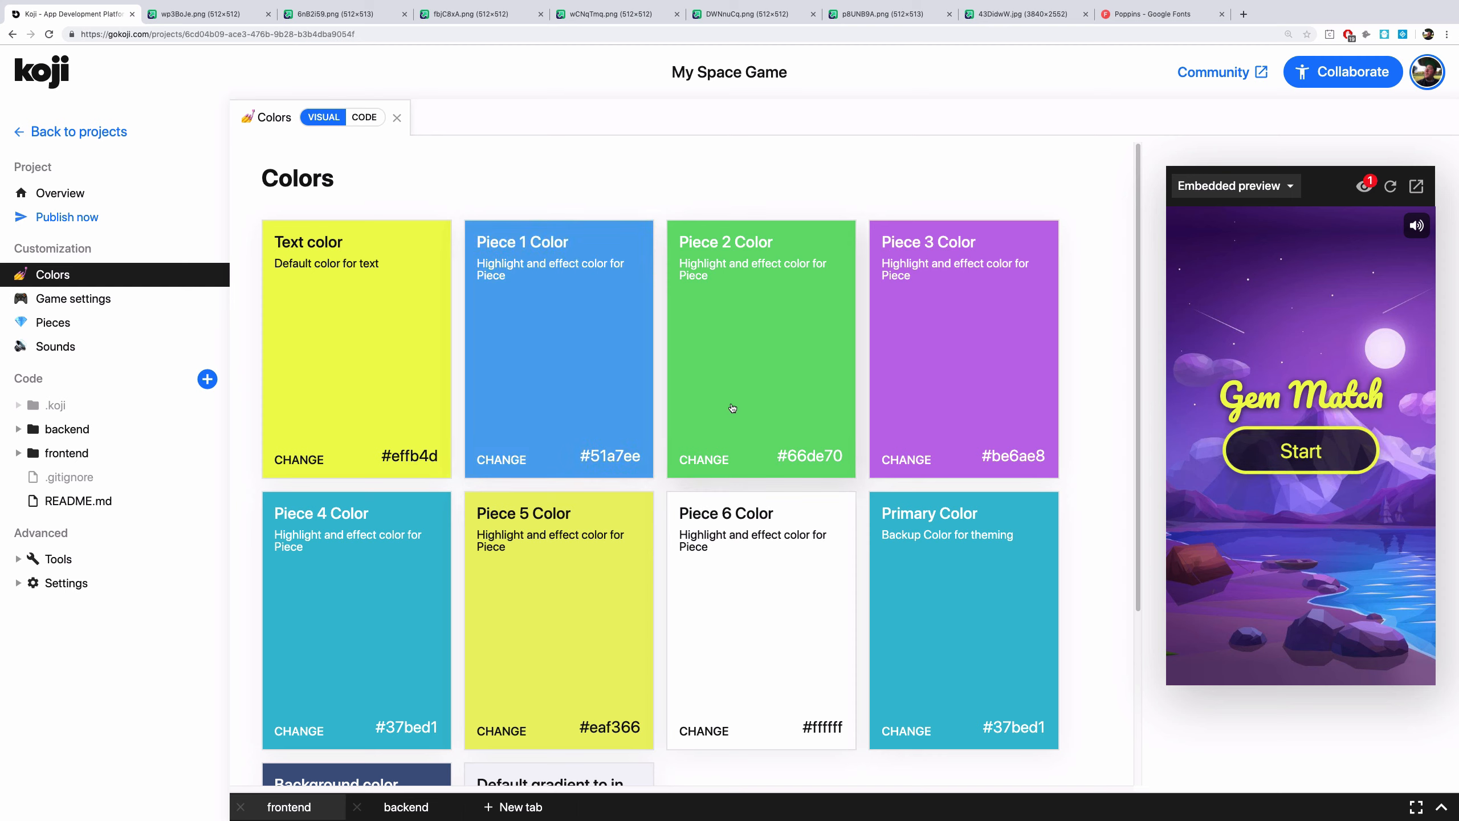
Change the Piece 2 color to light green #7ff389
{"action": "left_click", "coordinate": [733, 407]}
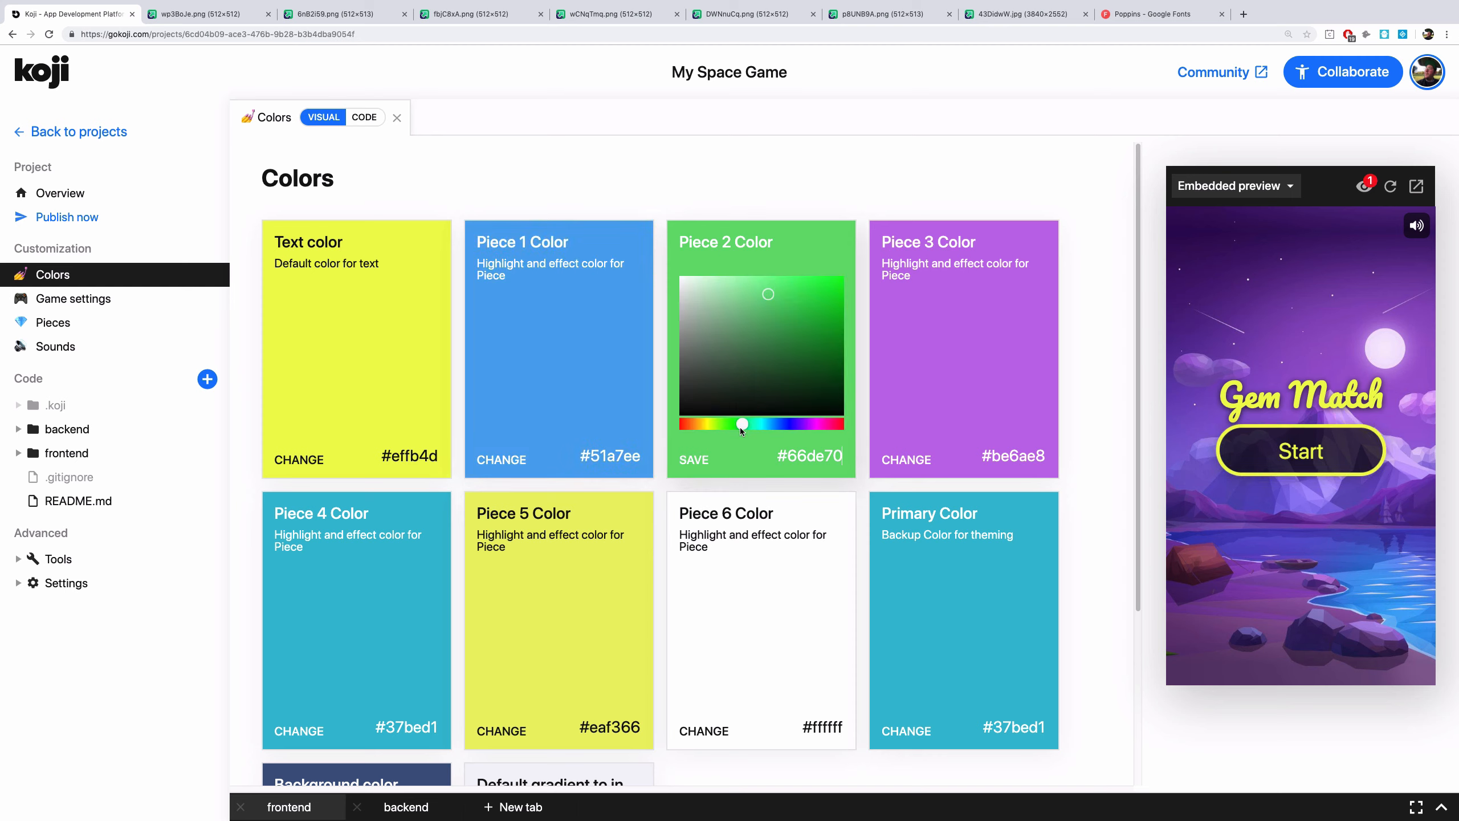
{"action": "left_click", "coordinate": [758, 288]}
{"action": "left_click", "coordinate": [720, 455]}
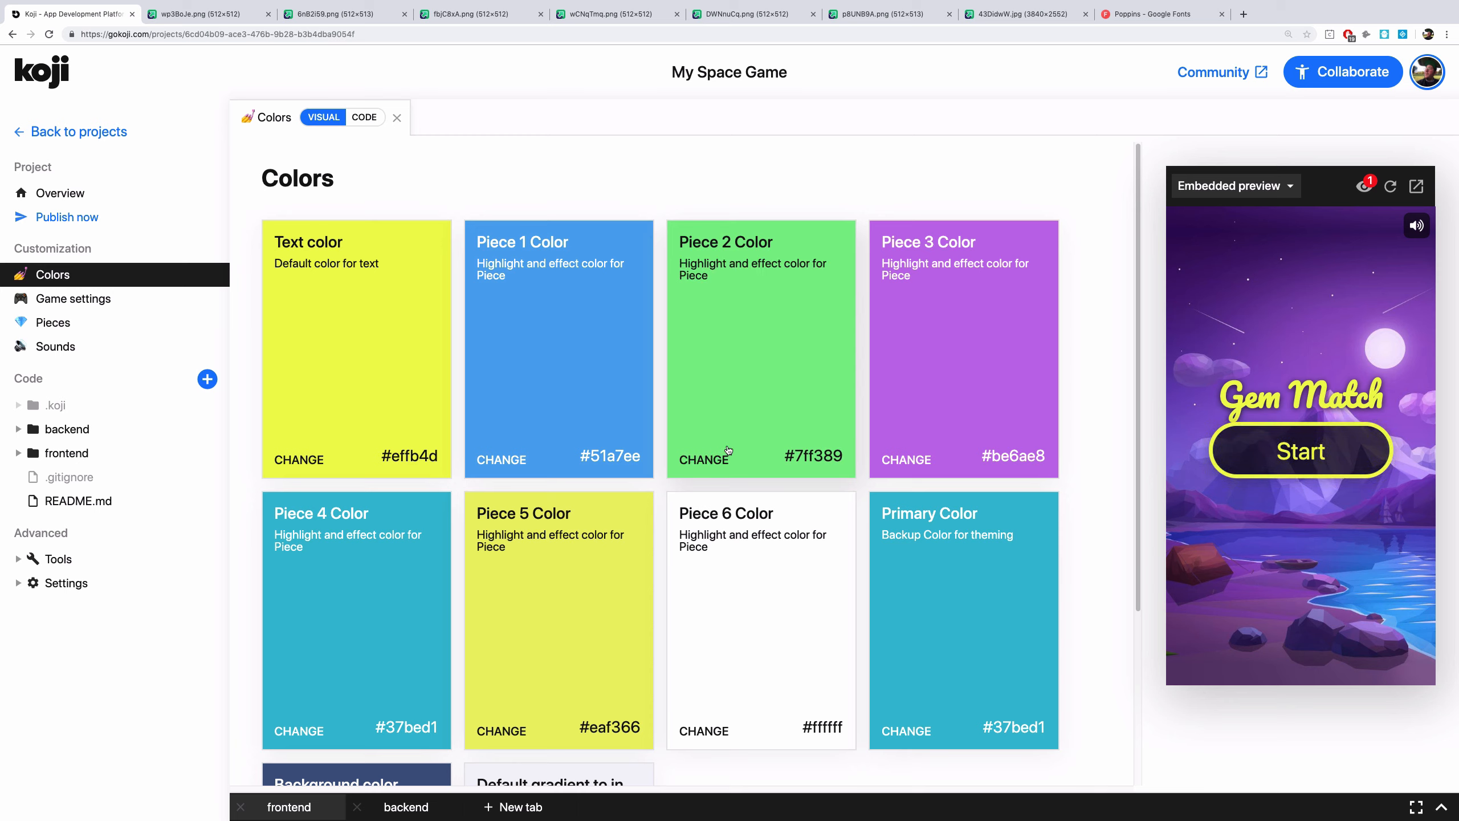
Change the Piece 3 color to pink #ee52c4
{"action": "left_click", "coordinate": [906, 460]}
{"action": "left_click", "coordinate": [1030, 424]}
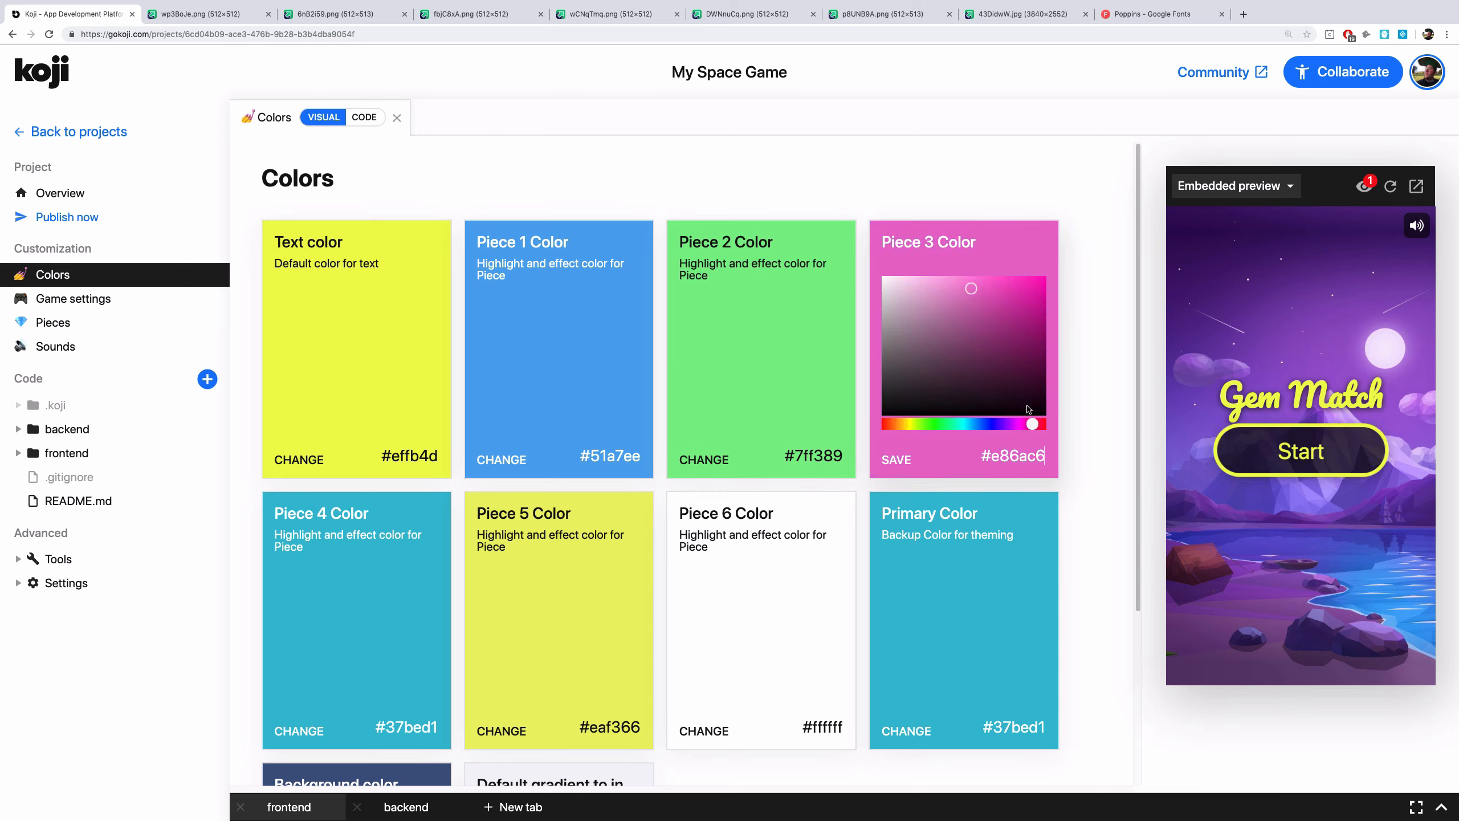
{"action": "left_click", "coordinate": [991, 287]}
{"action": "left_click", "coordinate": [897, 460]}
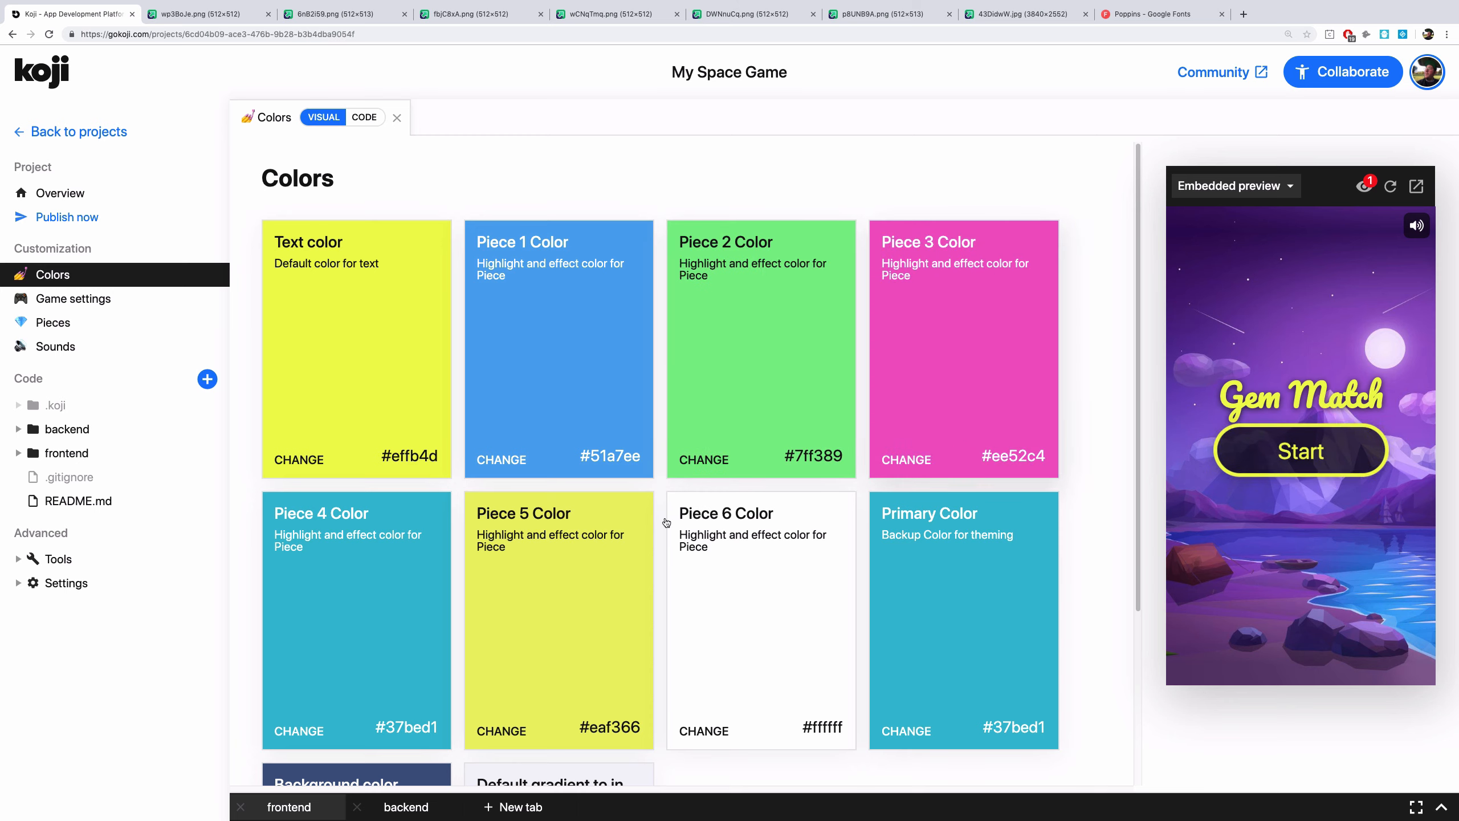
Change the Piece 4 color to orange #ffc361 and save it
{"action": "left_click", "coordinate": [299, 731]}
{"action": "left_click", "coordinate": [292, 695]}
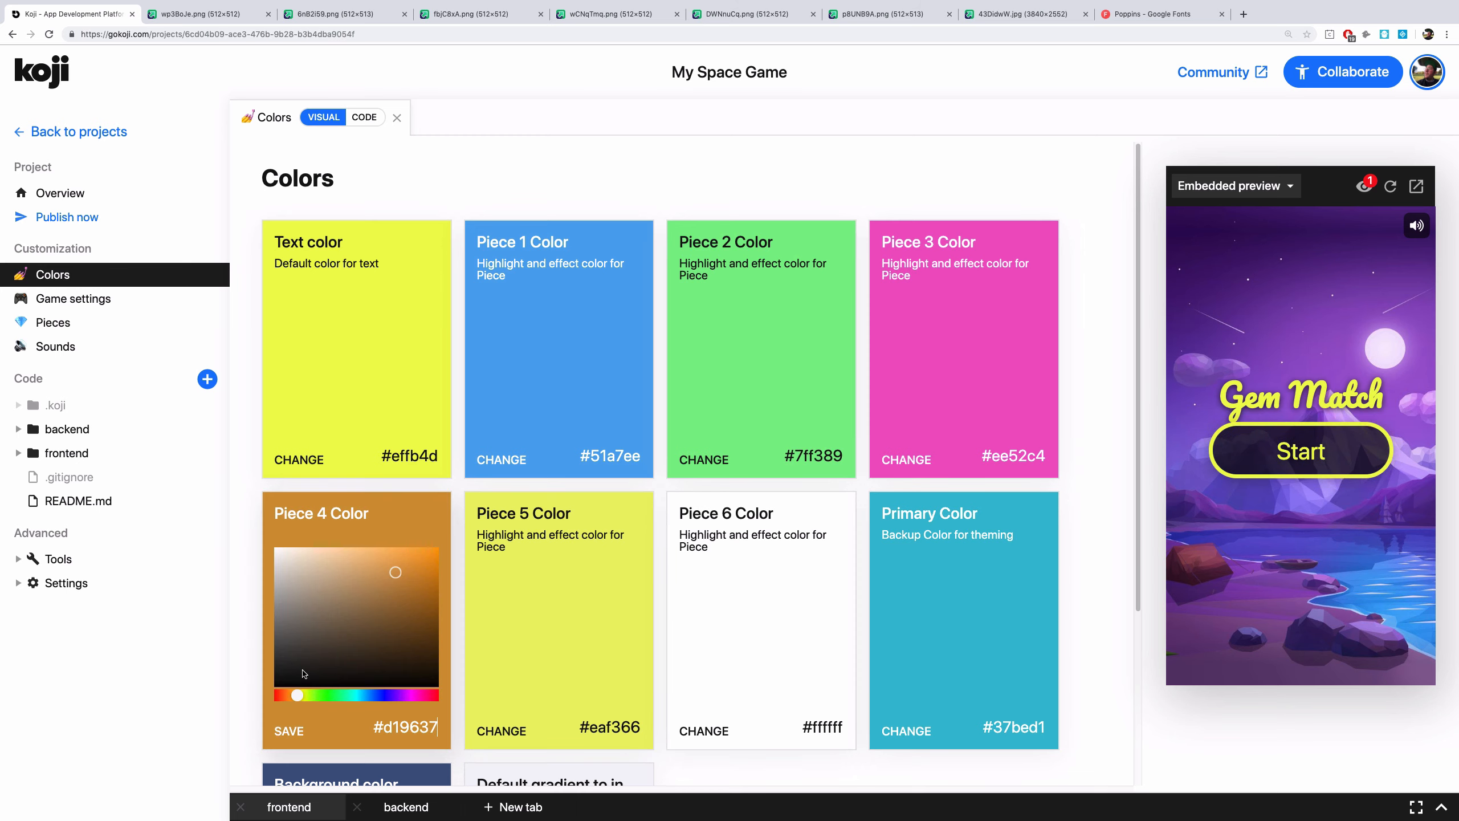
{"action": "left_click", "coordinate": [372, 557]}
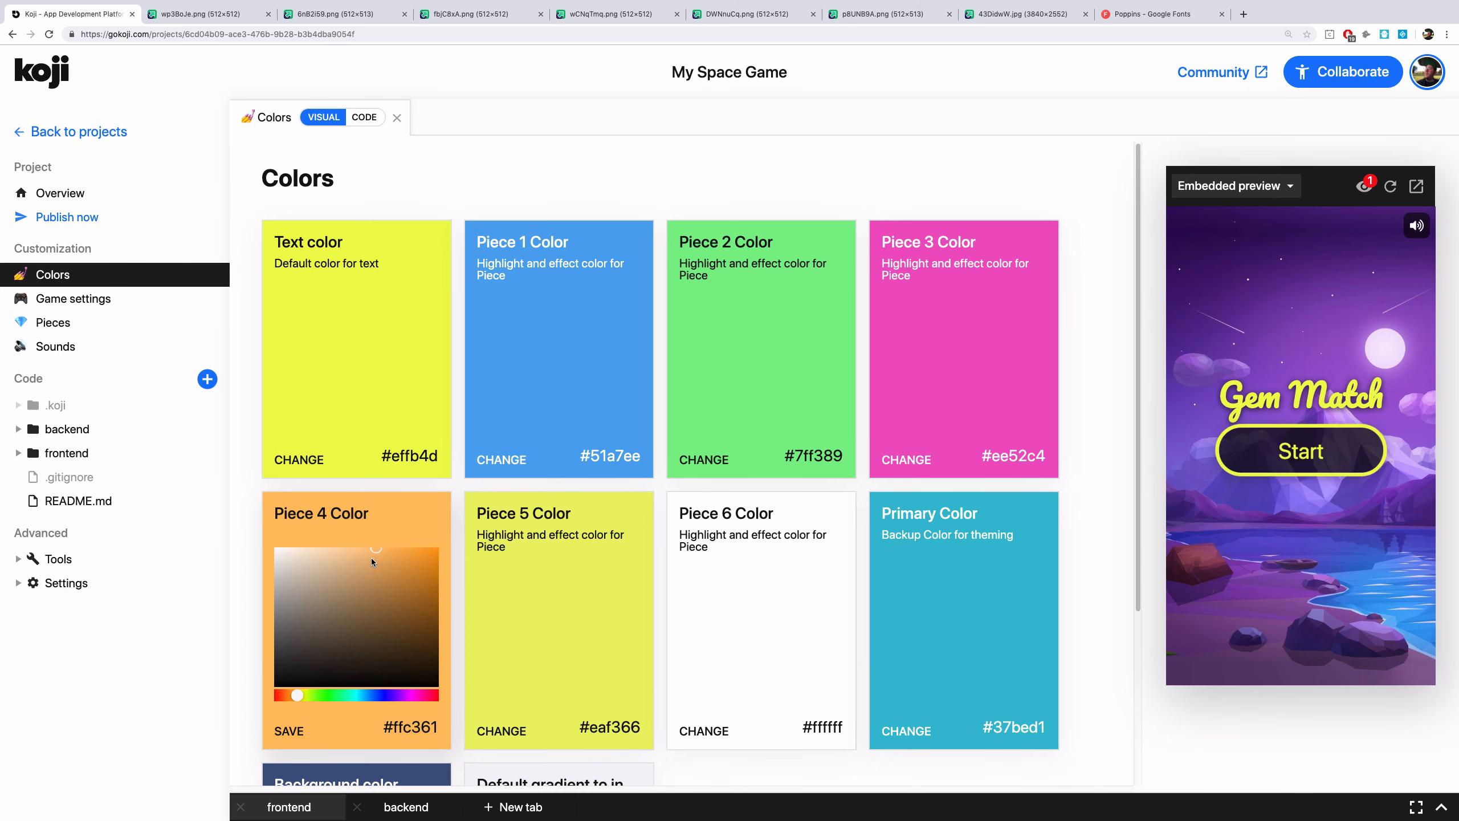
{"action": "left_click", "coordinate": [289, 731]}
Change the Piece 5 color to turquoise #66f3eb and save it
{"action": "left_click", "coordinate": [501, 731]}
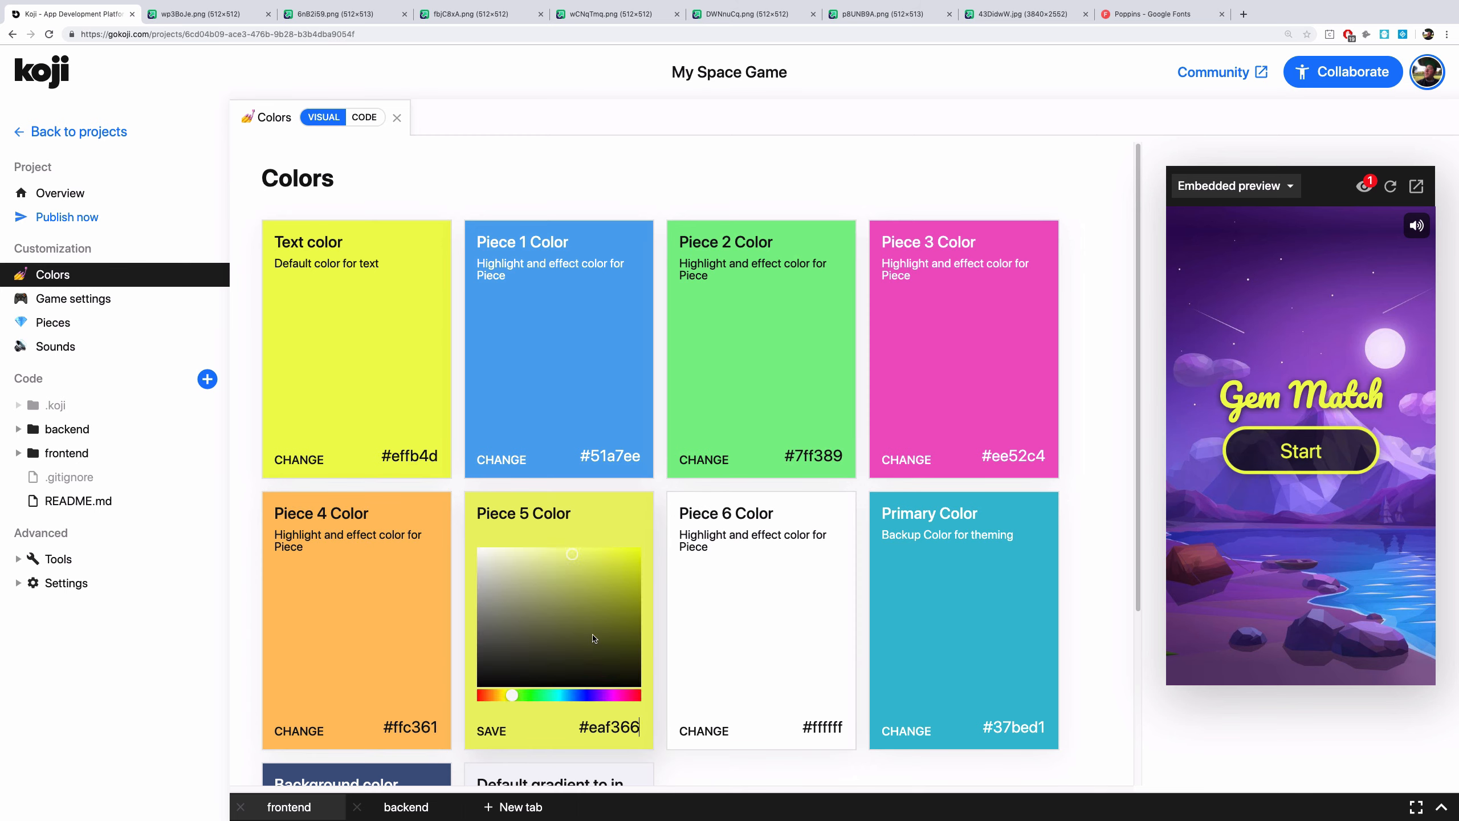
{"action": "left_click", "coordinate": [557, 695]}
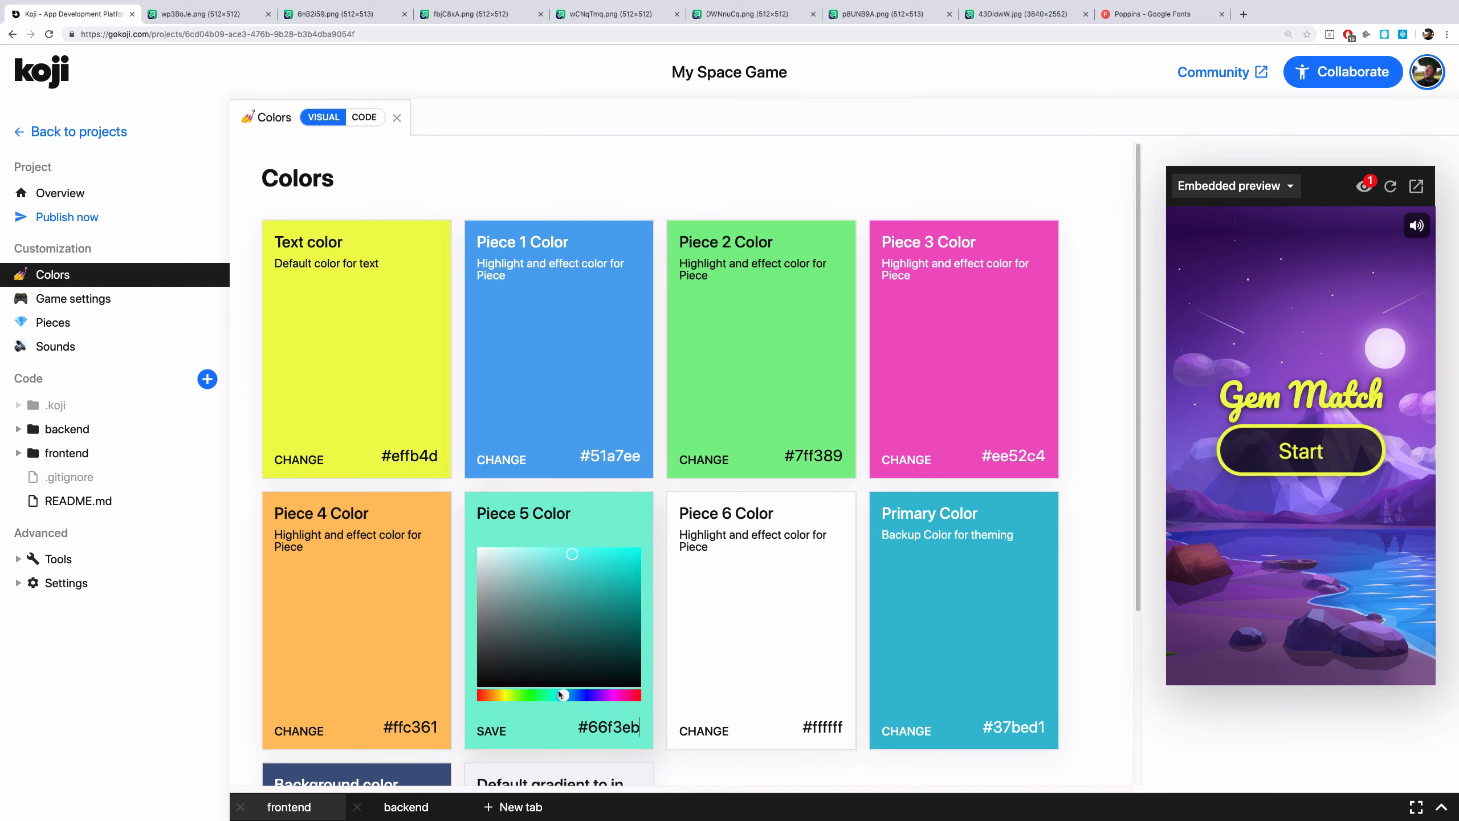
{"action": "left_click", "coordinate": [492, 731]}
Change the Piece 6 color to purple #ac50f9
{"action": "left_click", "coordinate": [704, 730]}
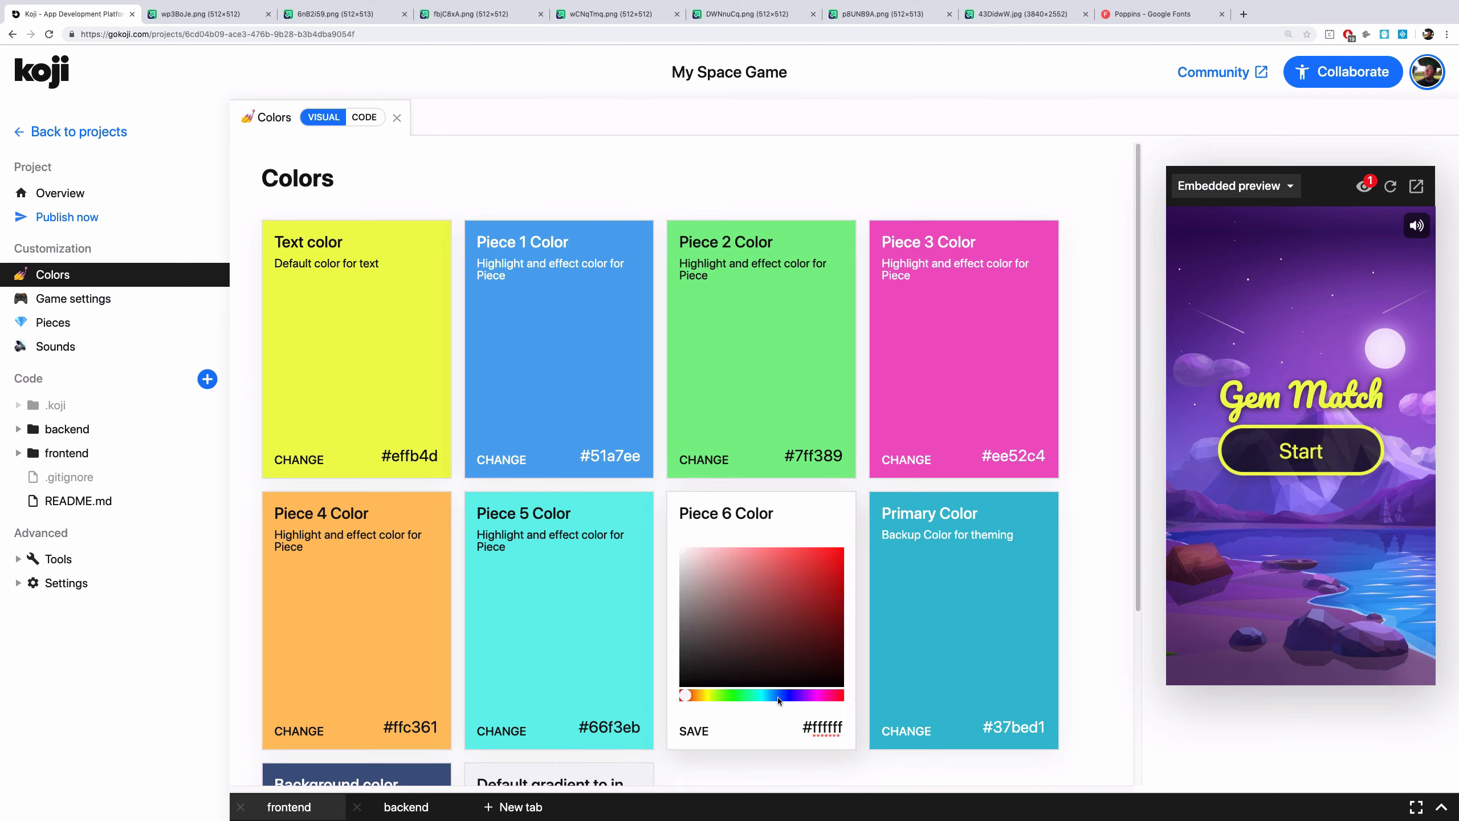
{"action": "left_click", "coordinate": [810, 695]}
{"action": "left_click", "coordinate": [791, 552]}
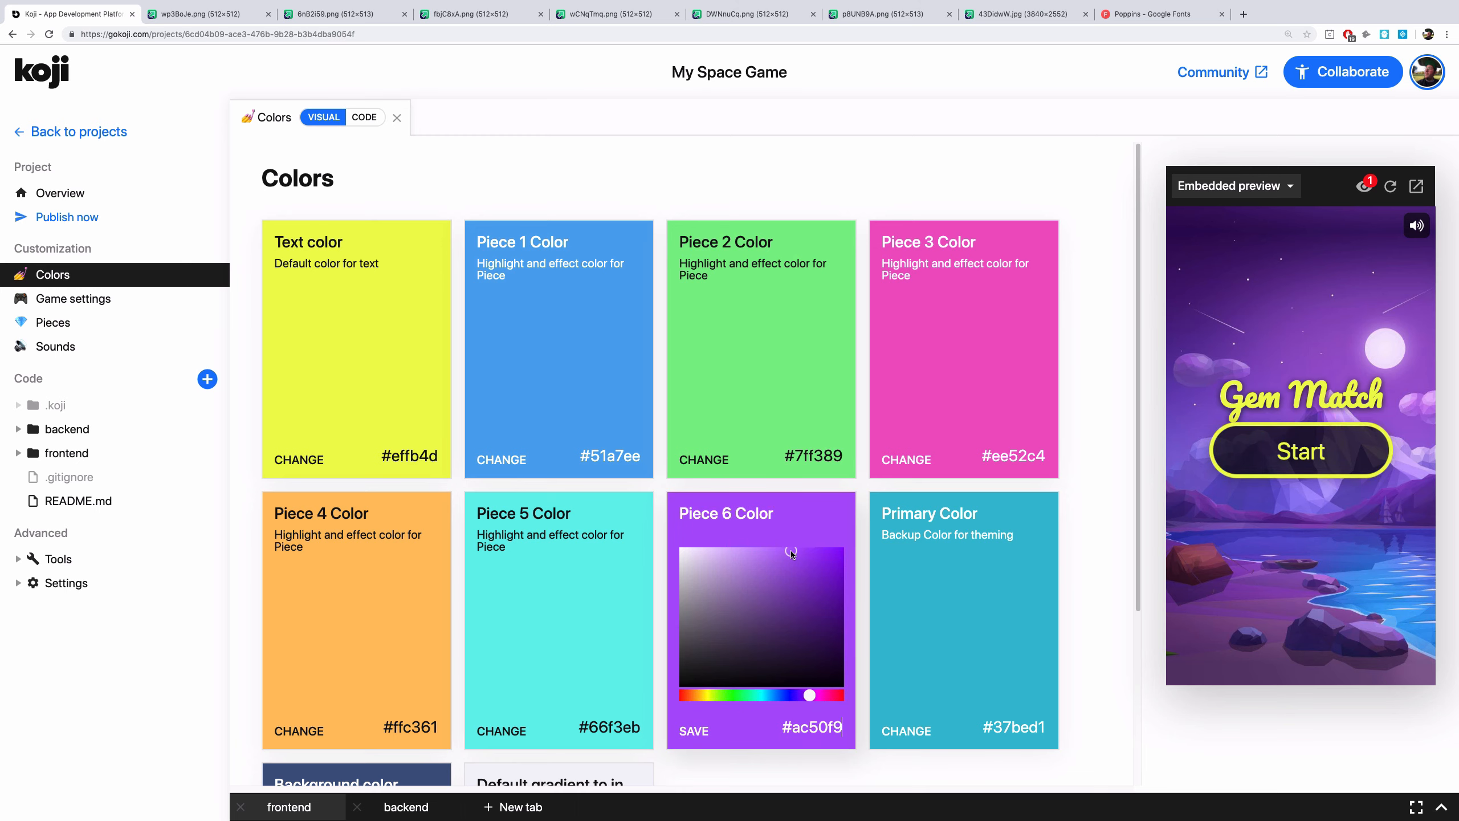
Change the text color to white #ffffff and save it
{"action": "left_click", "coordinate": [332, 325]}
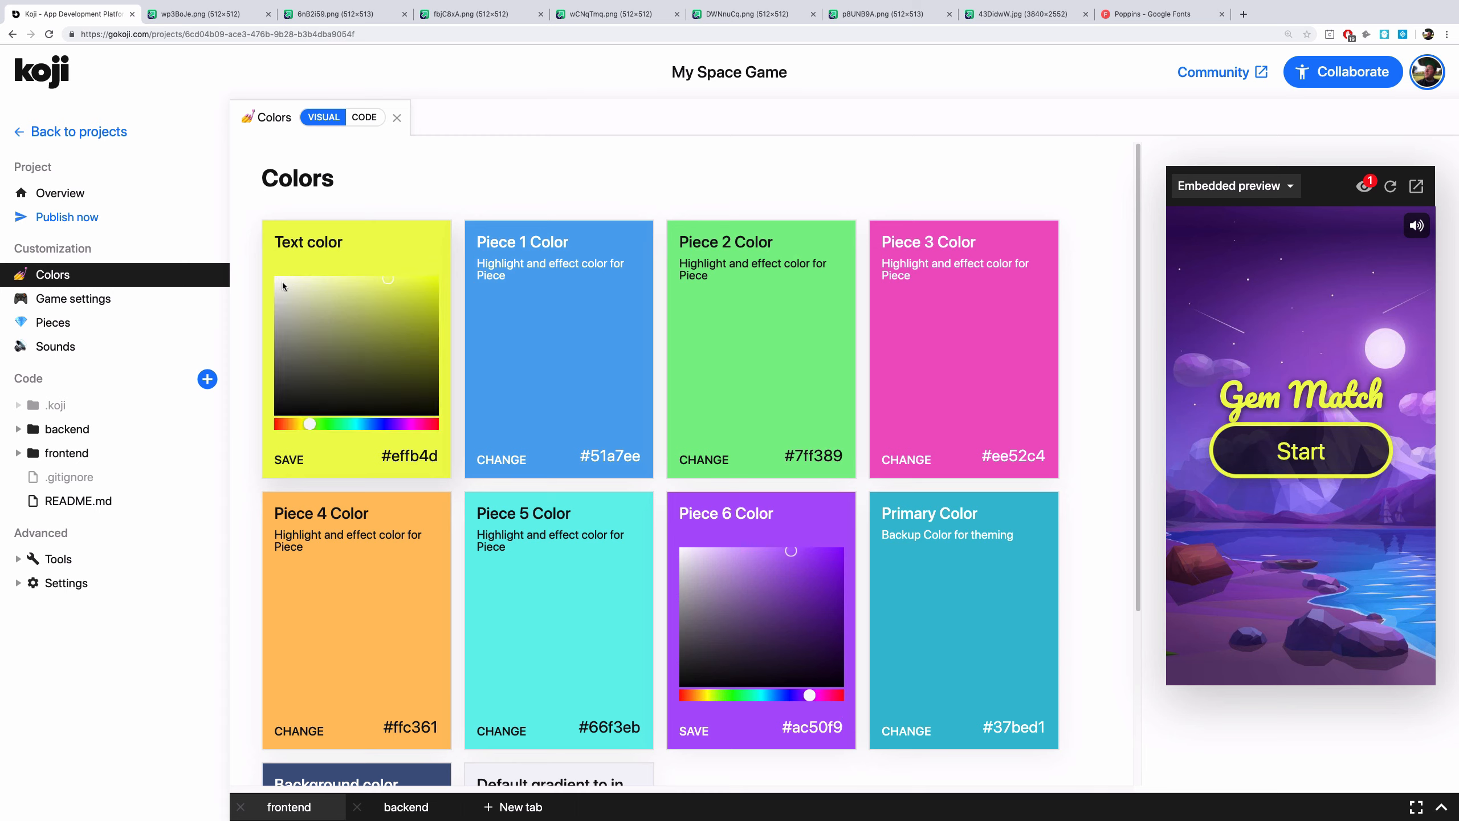
{"action": "left_click_drag", "start_coordinate": [283, 286], "coordinate": [274, 274]}
{"action": "left_click", "coordinate": [289, 460]}
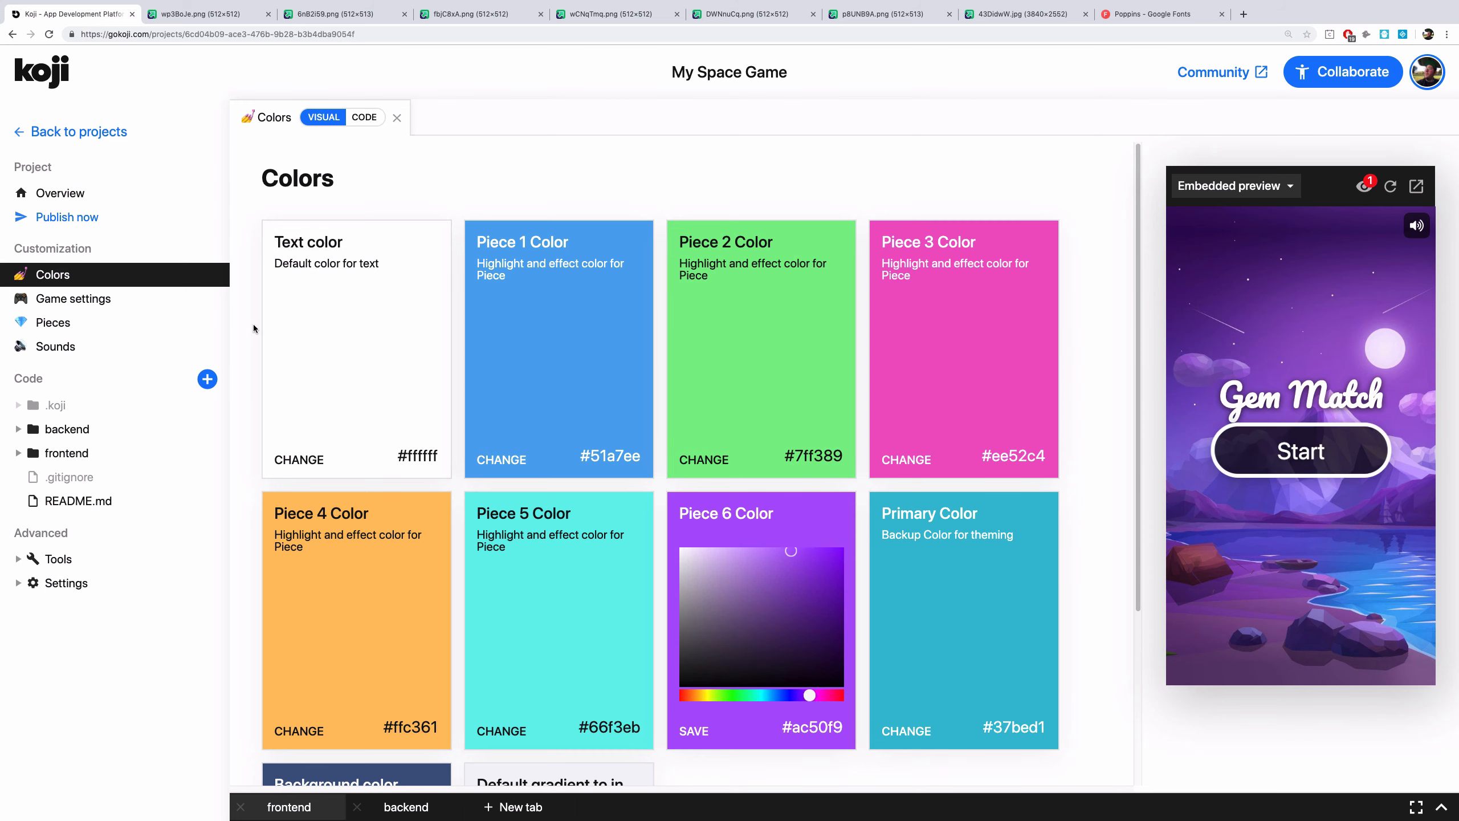
Open Game settings and rename the app name to Space Match
{"action": "left_click", "coordinate": [154, 300]}
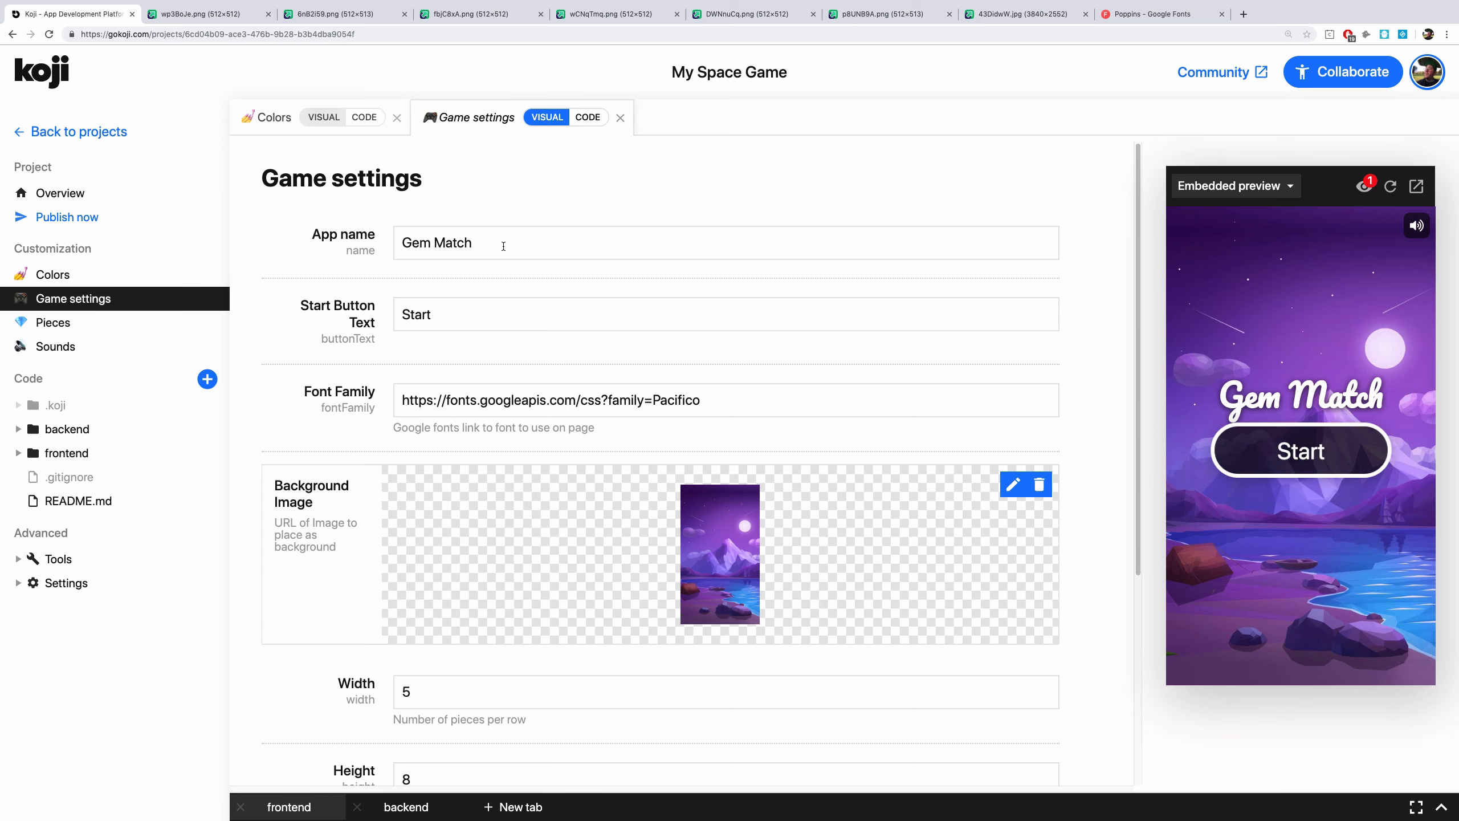
{"action": "left_click_drag", "start_coordinate": [504, 246], "coordinate": [396, 243]}
{"action": "type", "text": "Sp"}
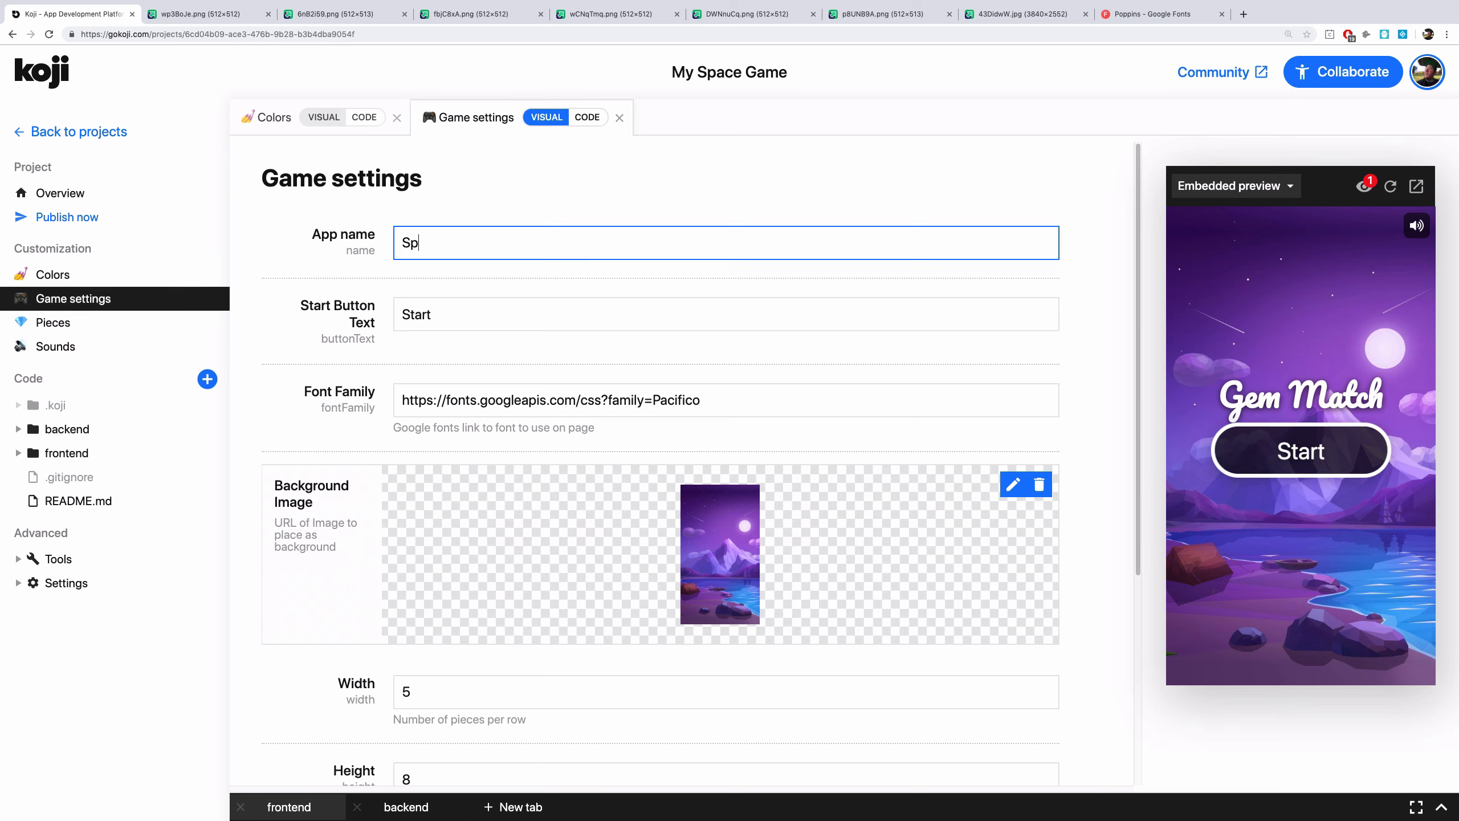
{"action": "type", "text": "ace Match"}
Set the start button text to Play
{"action": "left_click", "coordinate": [414, 315]}
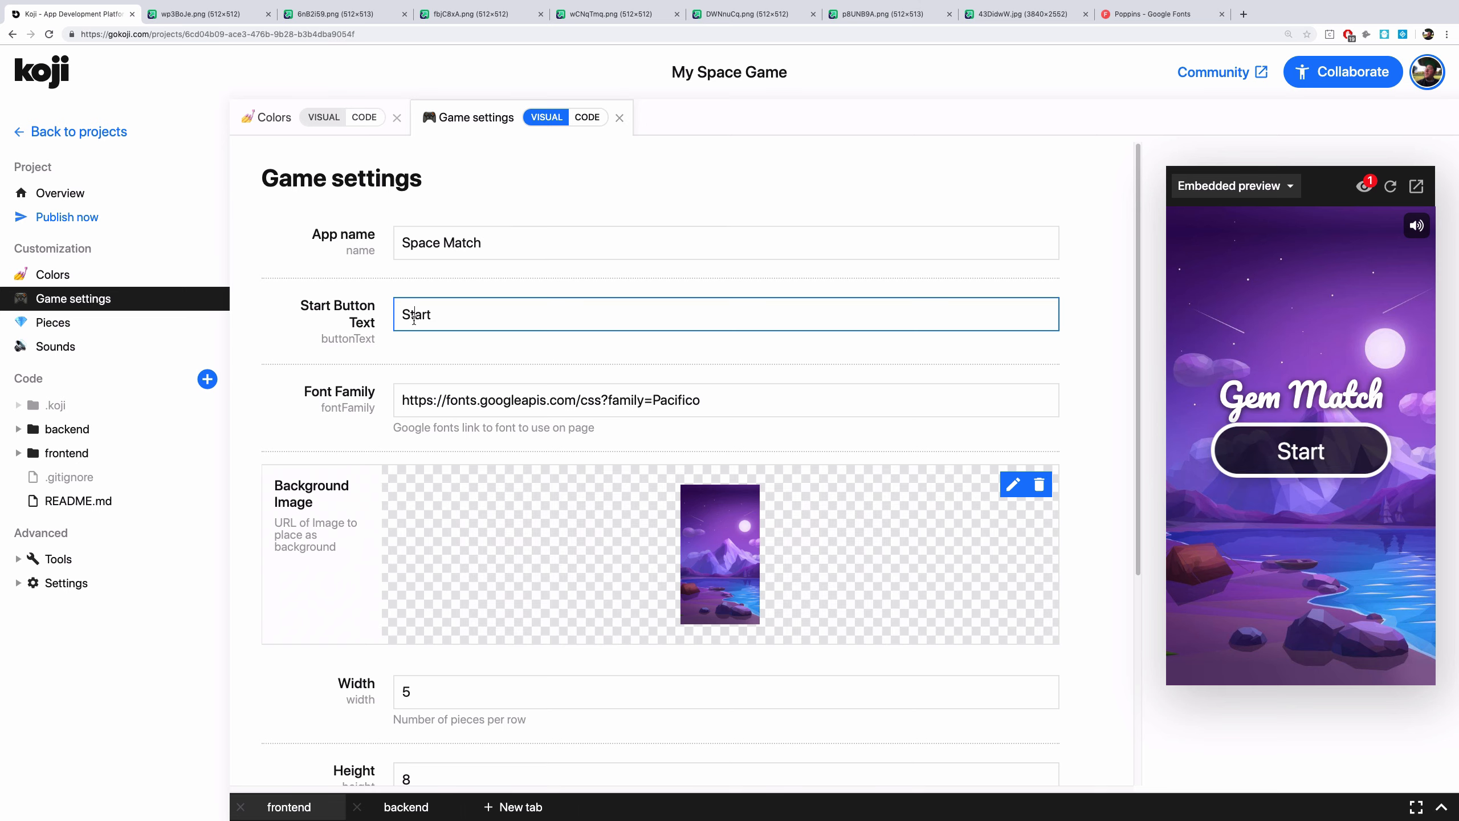
{"action": "double_click", "coordinate": [414, 315]}
{"action": "type", "text": "Play"}
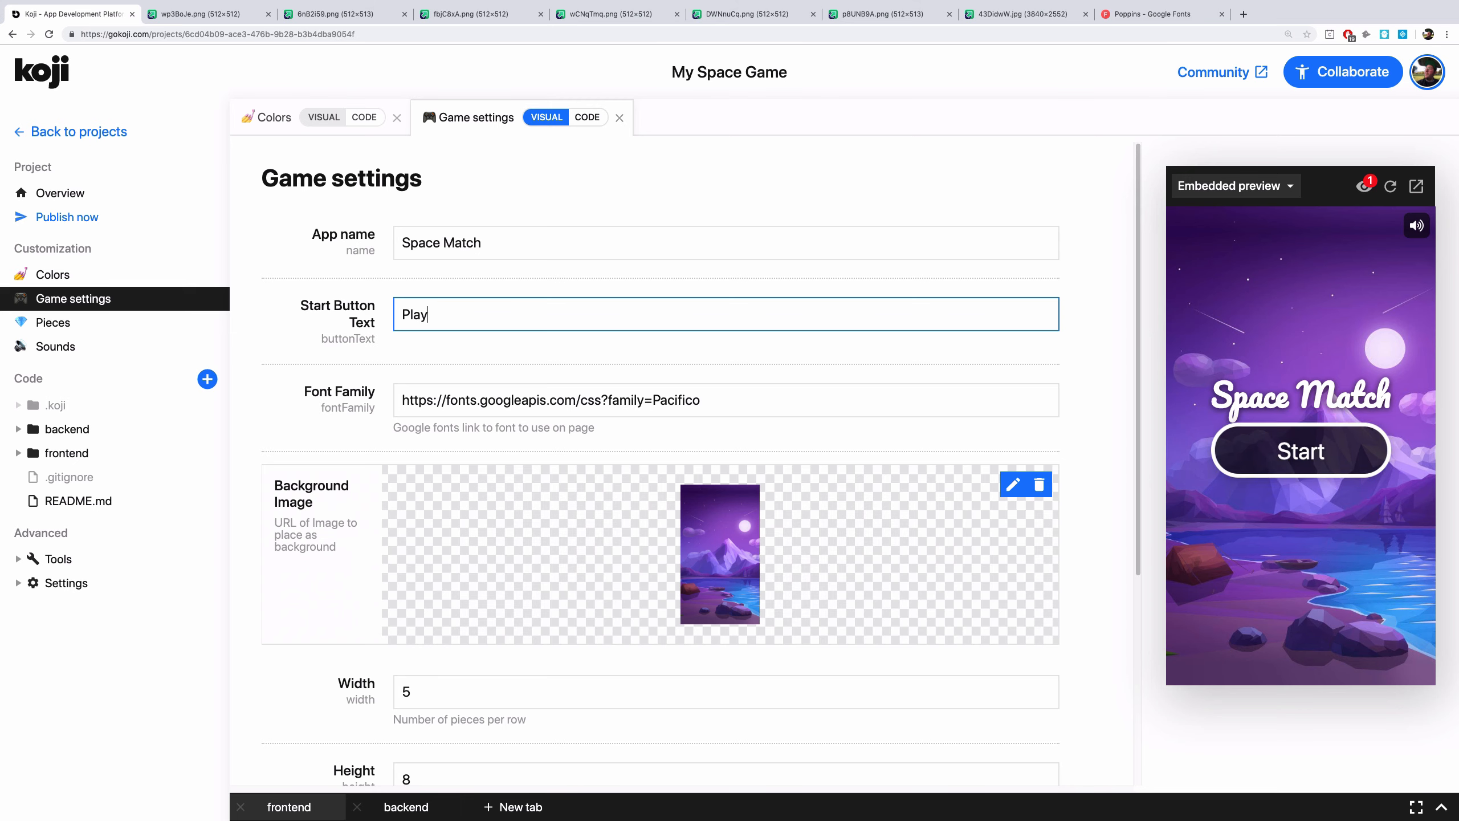
Copy the font name Poppins from Google Fonts and replace Pacifico with it in the font family URL
{"action": "left_click", "coordinate": [1147, 15]}
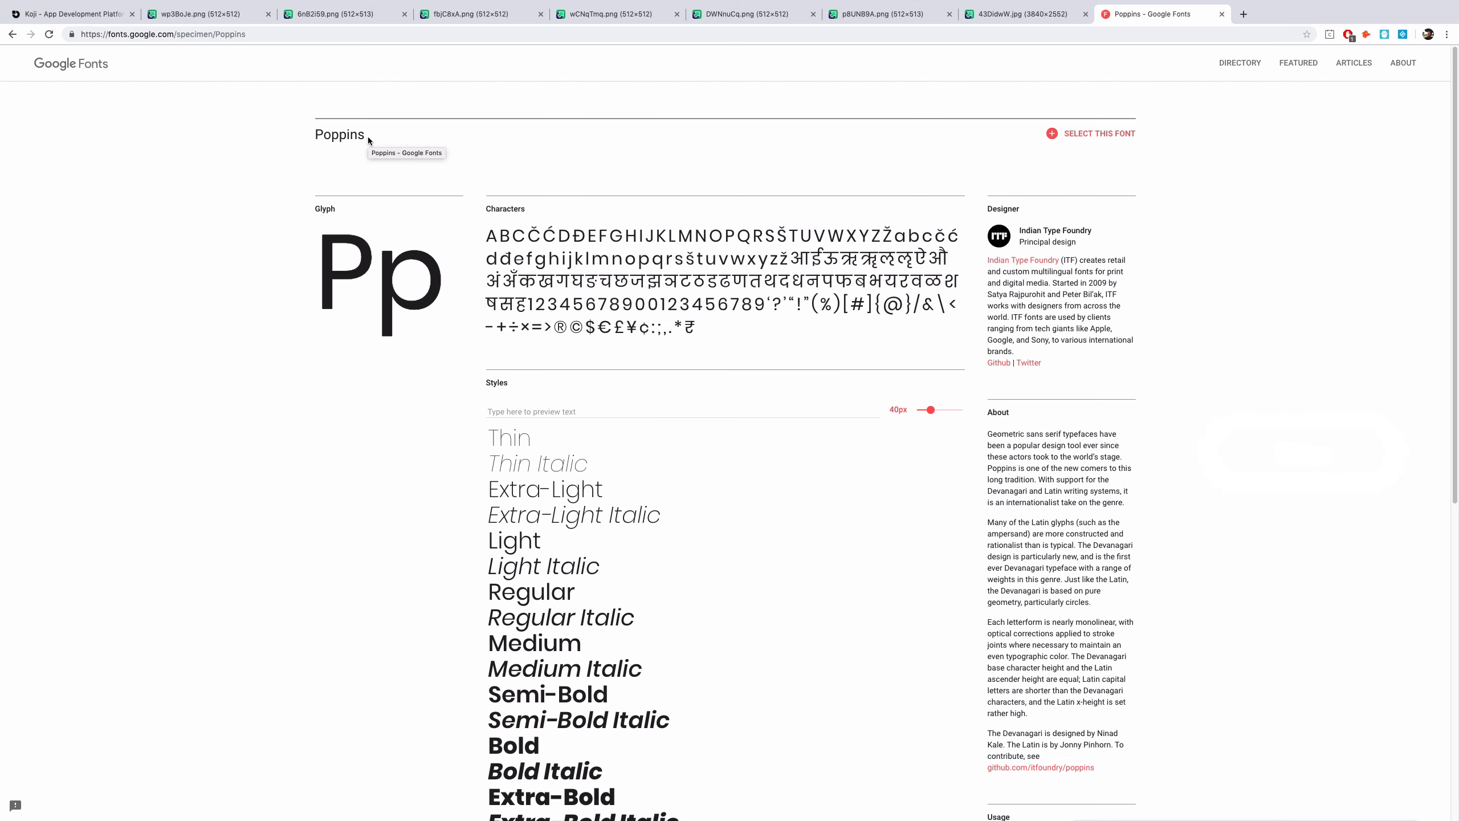
{"action": "double_click", "coordinate": [349, 138]}
{"action": "key", "text": "ctrl+c"}
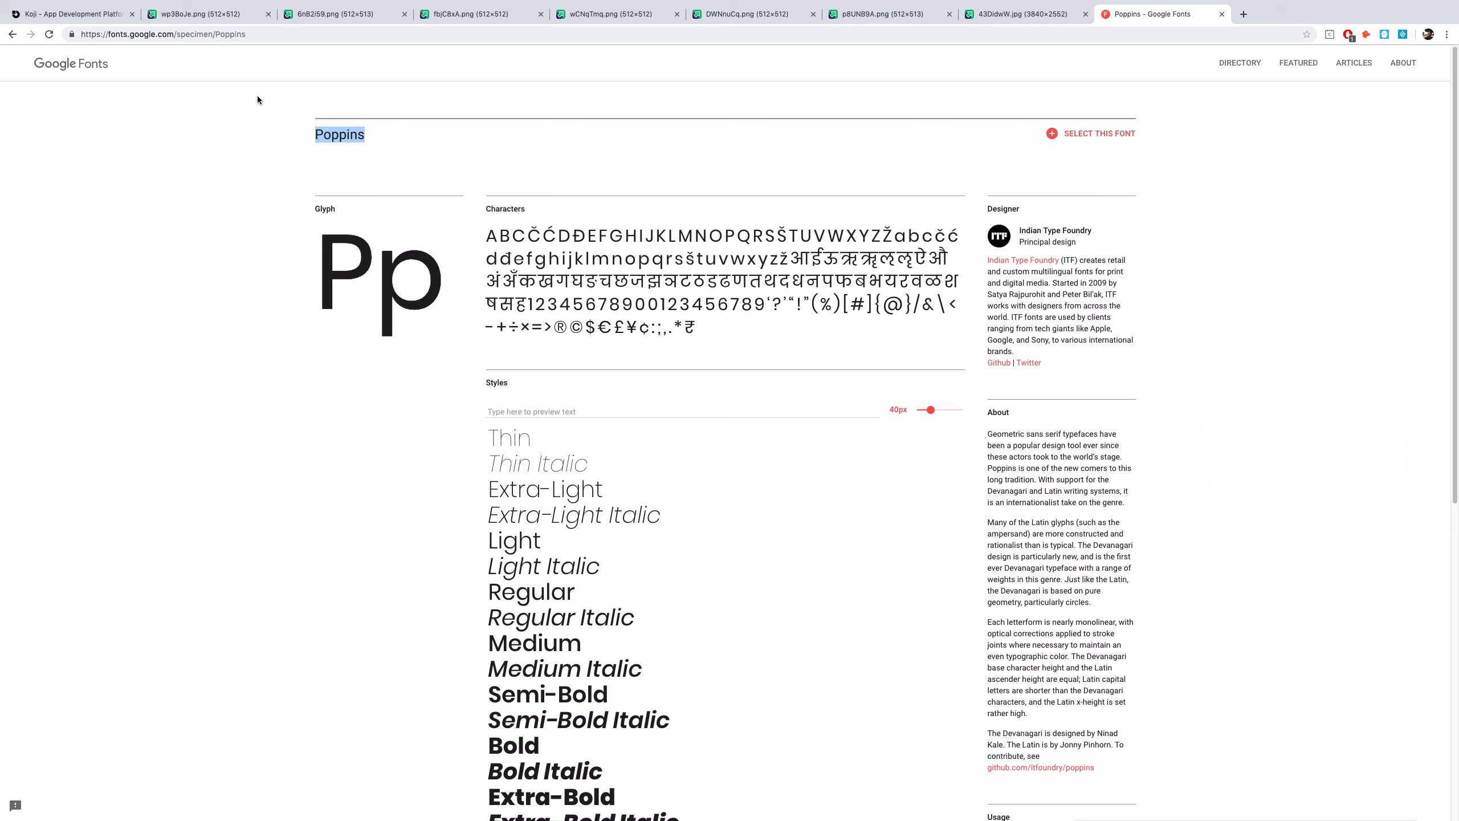
{"action": "left_click", "coordinate": [75, 14]}
{"action": "double_click", "coordinate": [675, 402]}
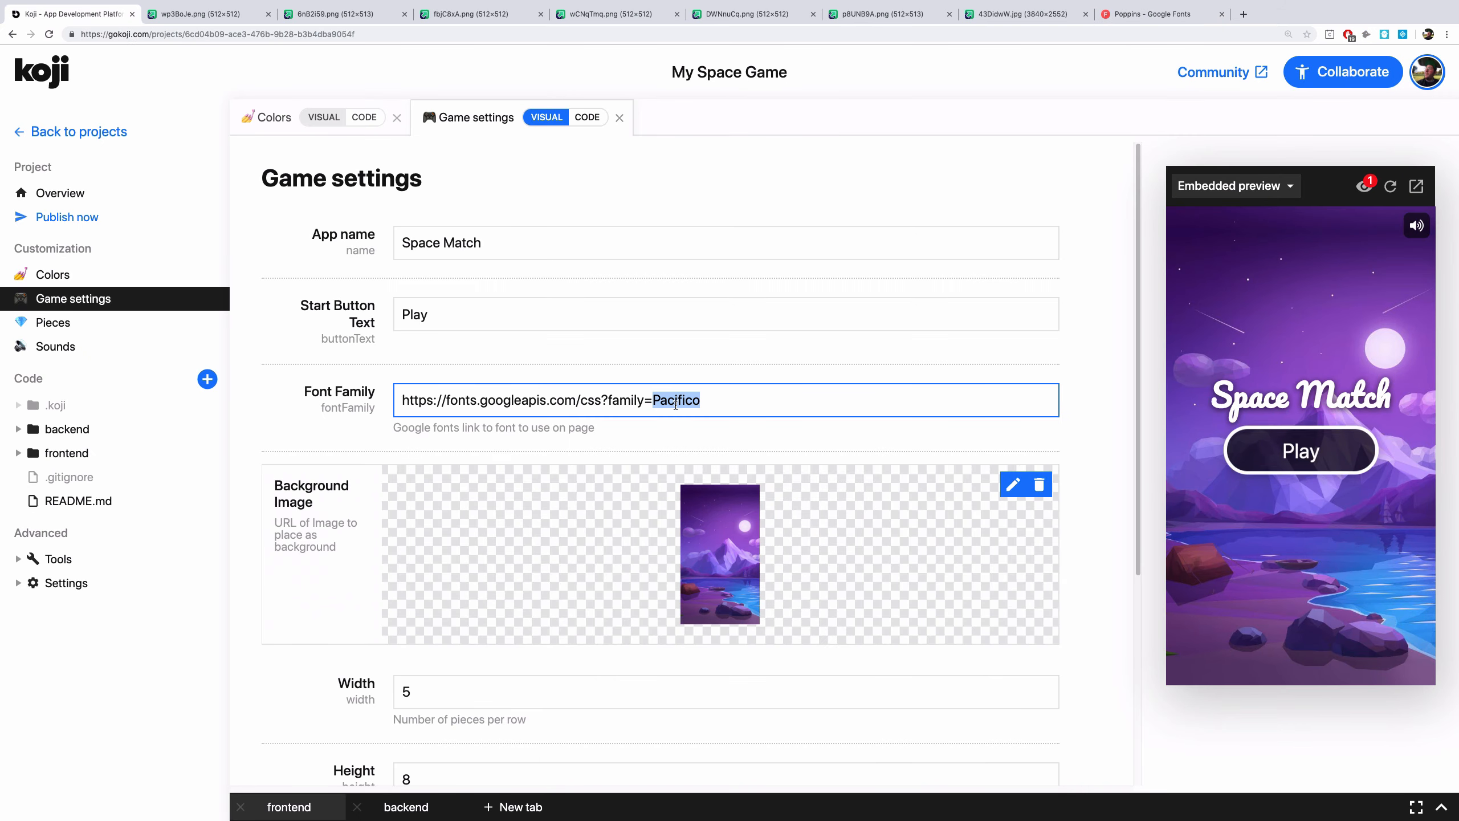
{"action": "key", "text": "ctrl+v"}
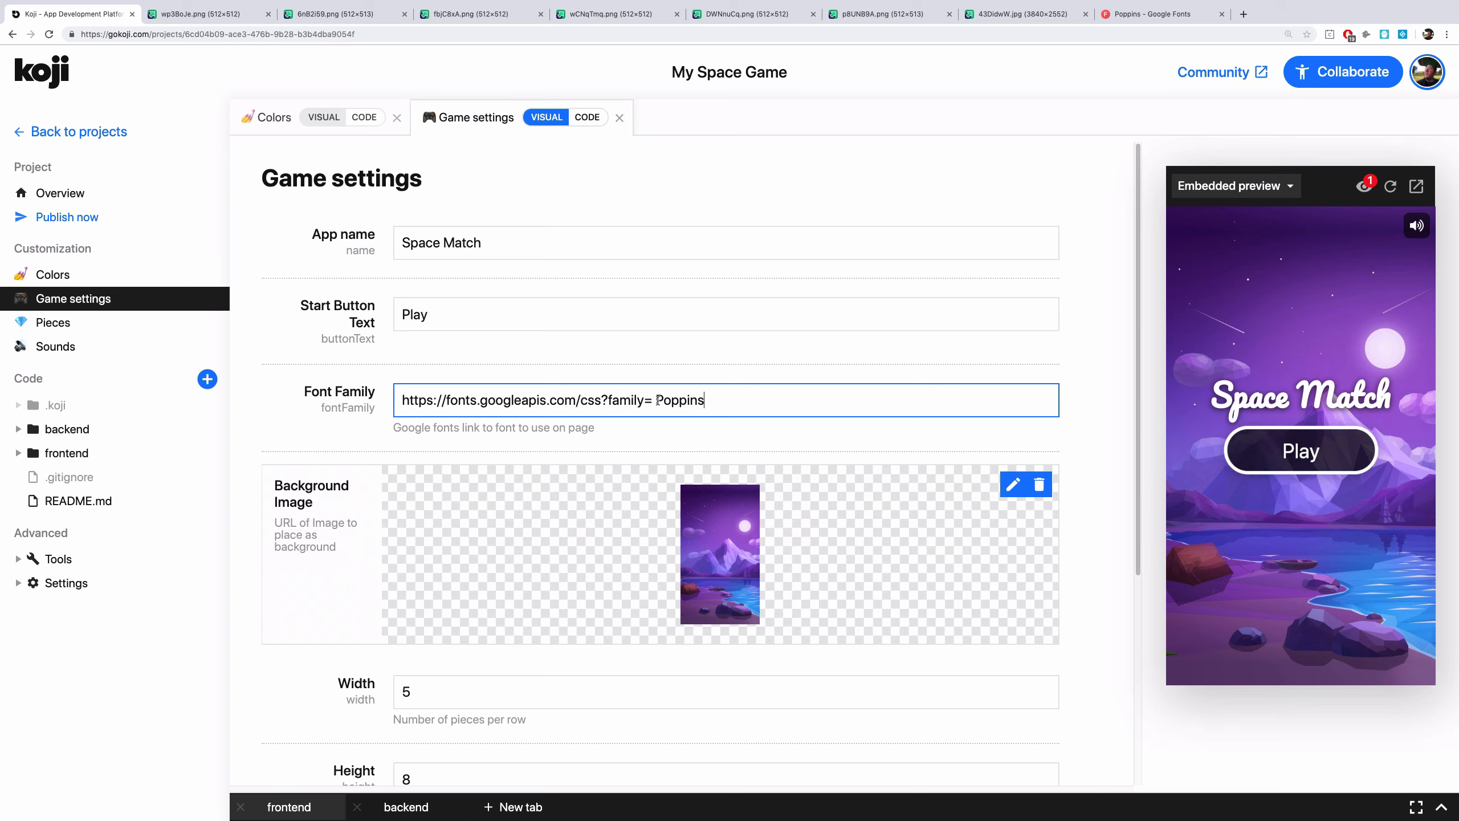
{"action": "left_click", "coordinate": [656, 400]}
{"action": "key", "text": "BackSpace"}
{"action": "left_click", "coordinate": [735, 522]}
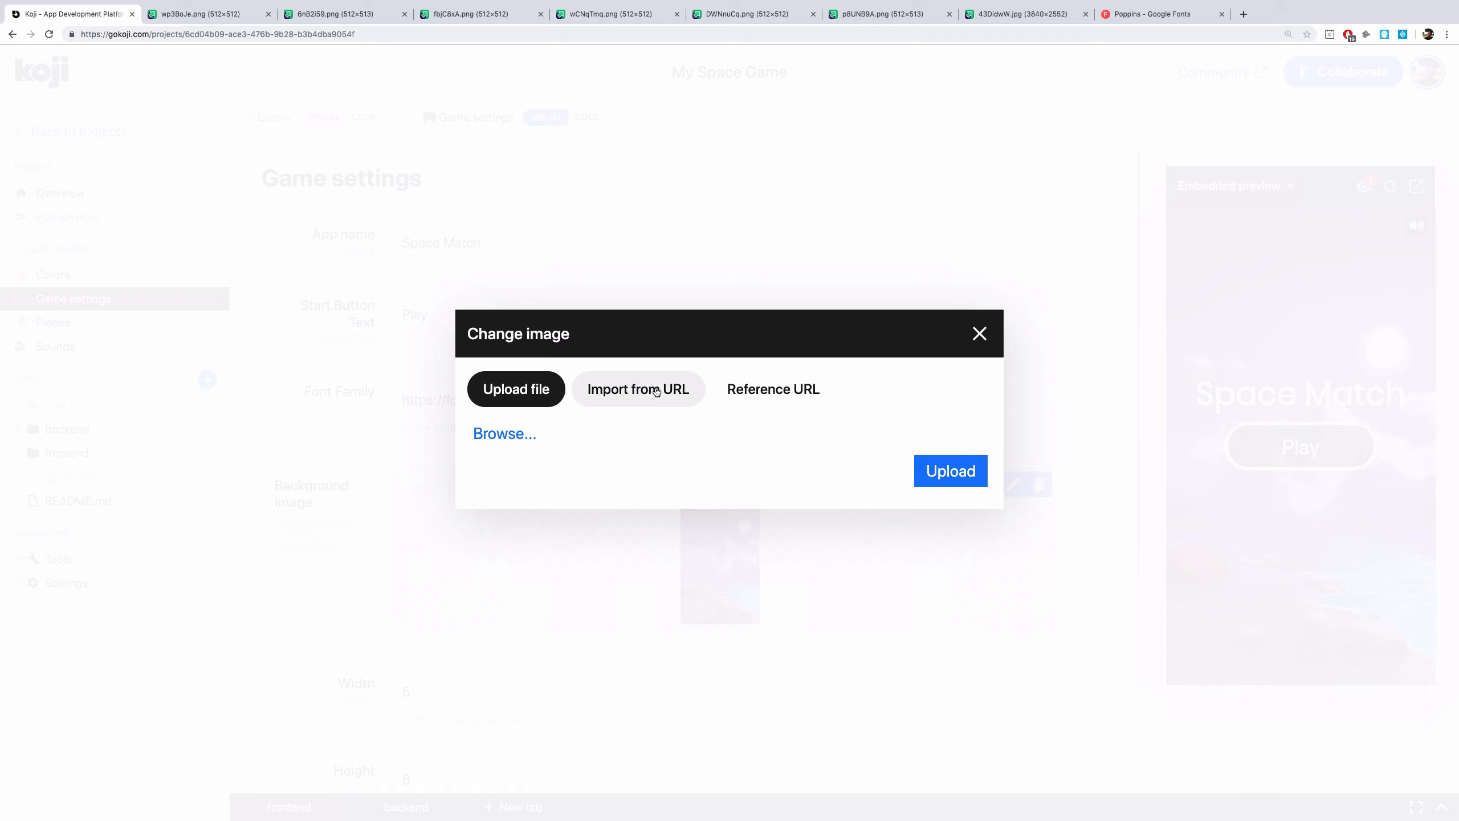
{"action": "left_click", "coordinate": [638, 390]}
{"action": "left_click", "coordinate": [1025, 15]}
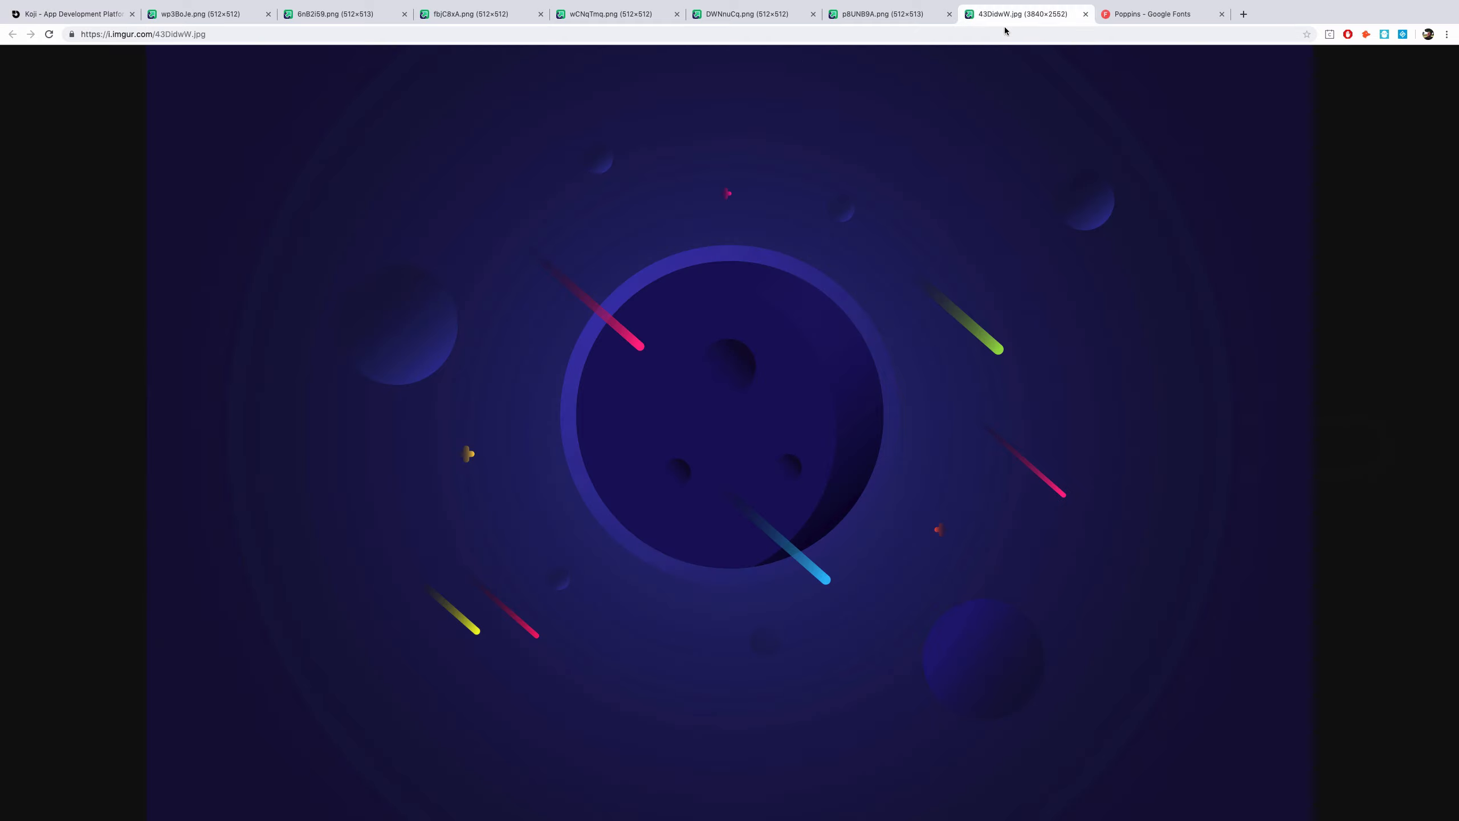
{"action": "left_click", "coordinate": [194, 36]}
{"action": "key", "text": "ctrl+c"}
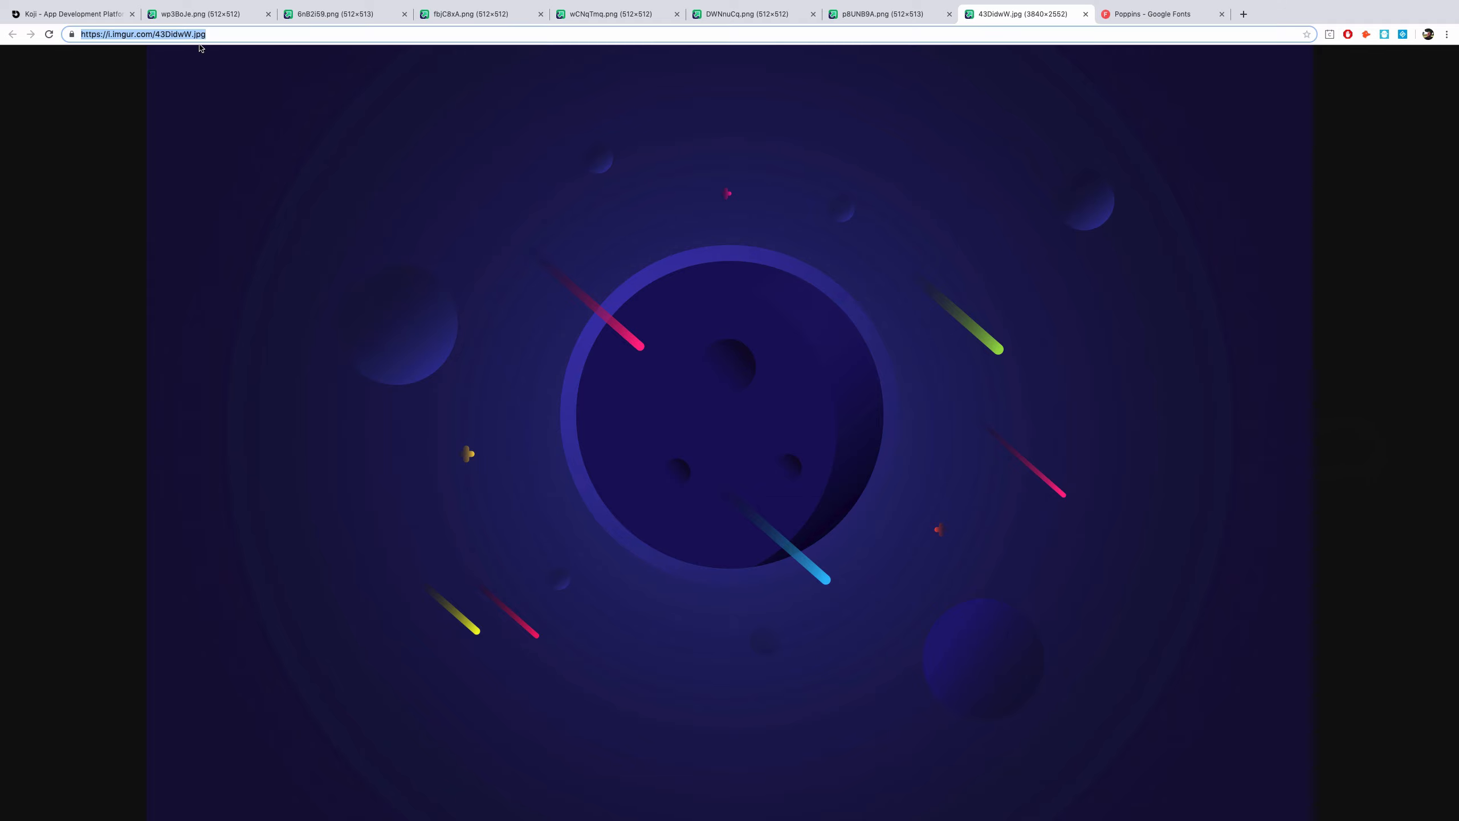
{"action": "left_click", "coordinate": [107, 14]}
{"action": "left_click", "coordinate": [602, 436]}
{"action": "key", "text": "ctrl+v"}
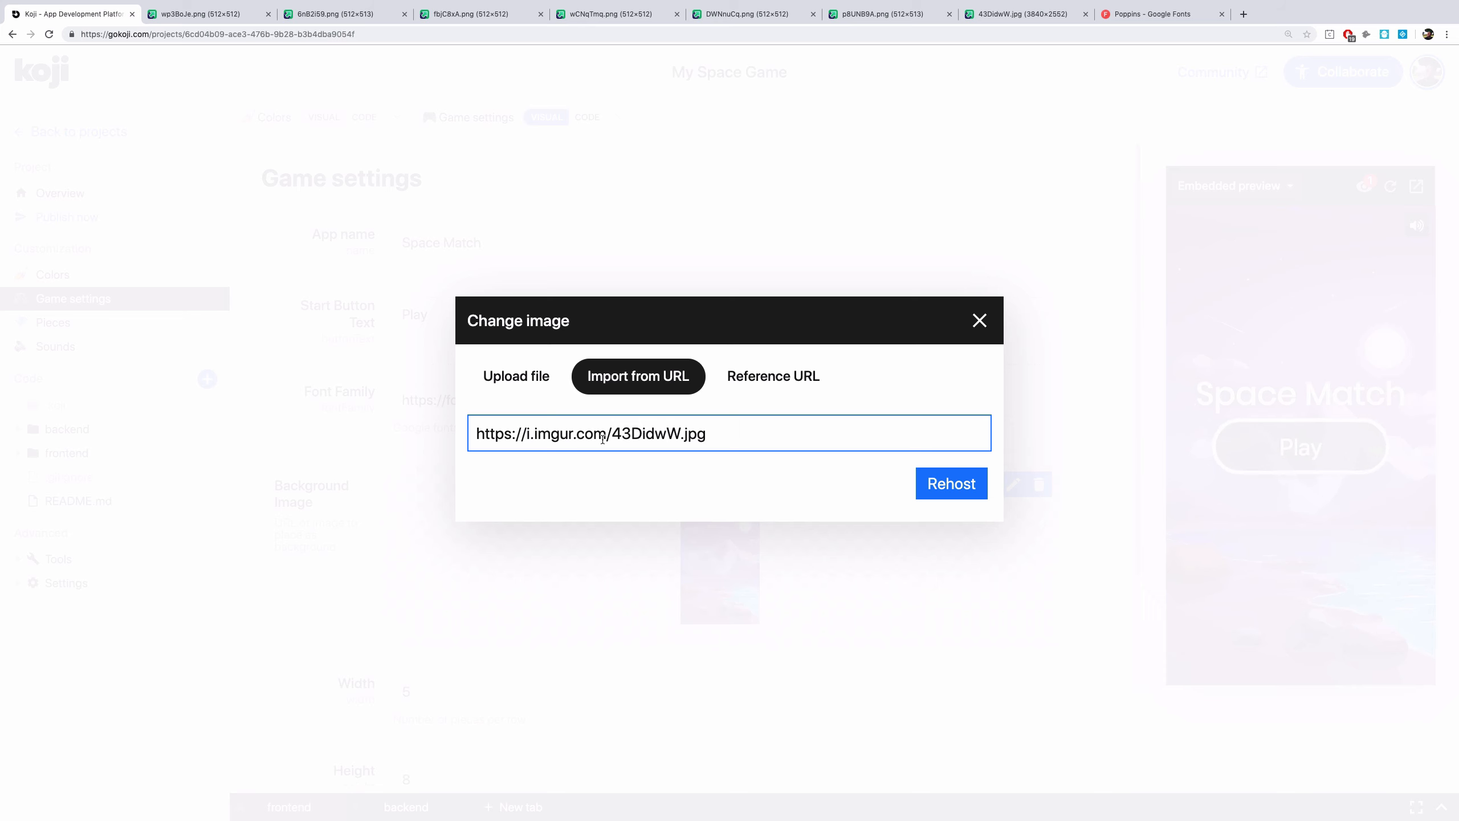
{"action": "left_click", "coordinate": [960, 497]}
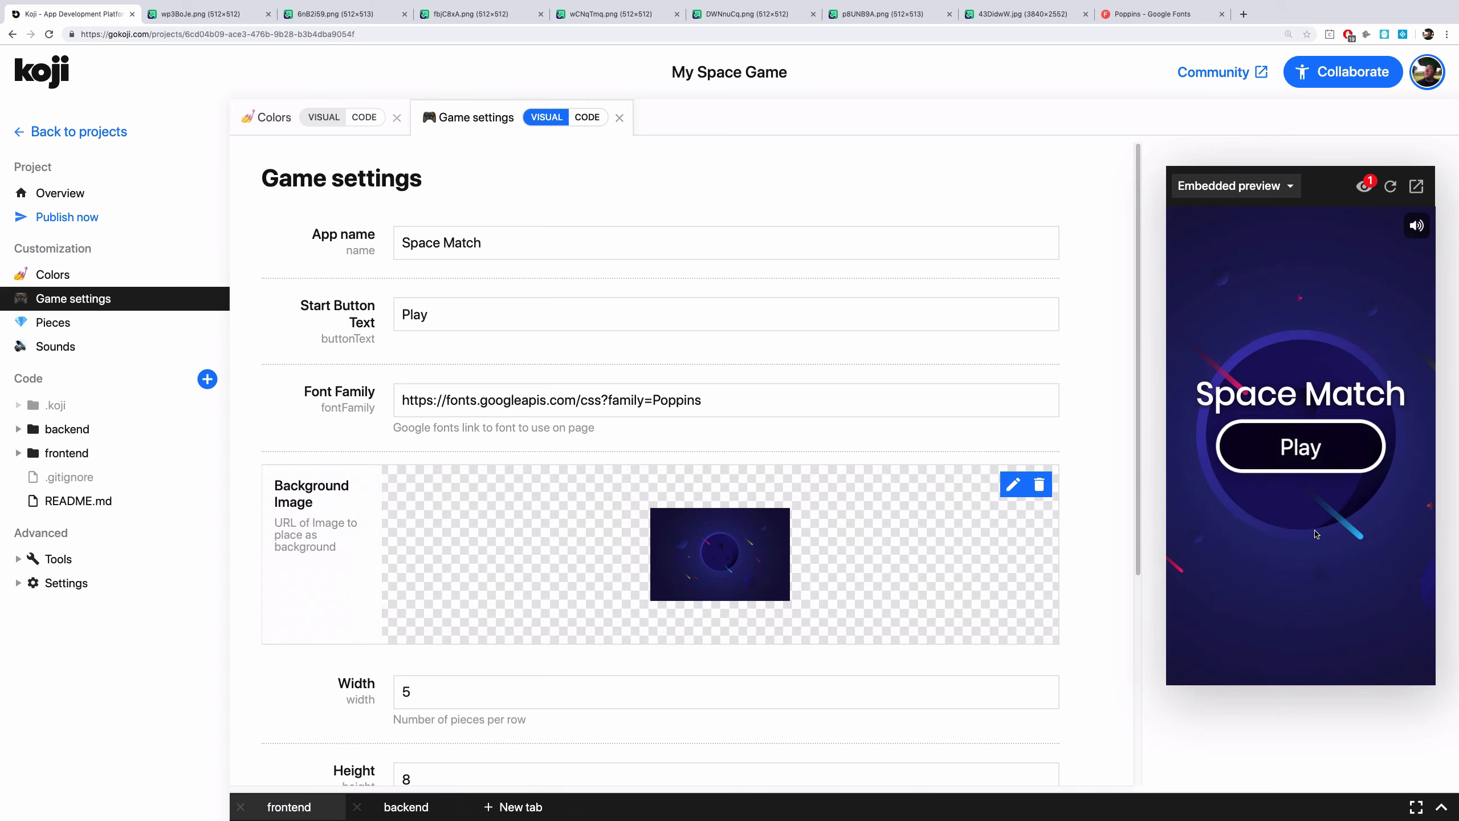
Start the game in the preview, mute its sound and try a move
{"action": "left_click", "coordinate": [1300, 447]}
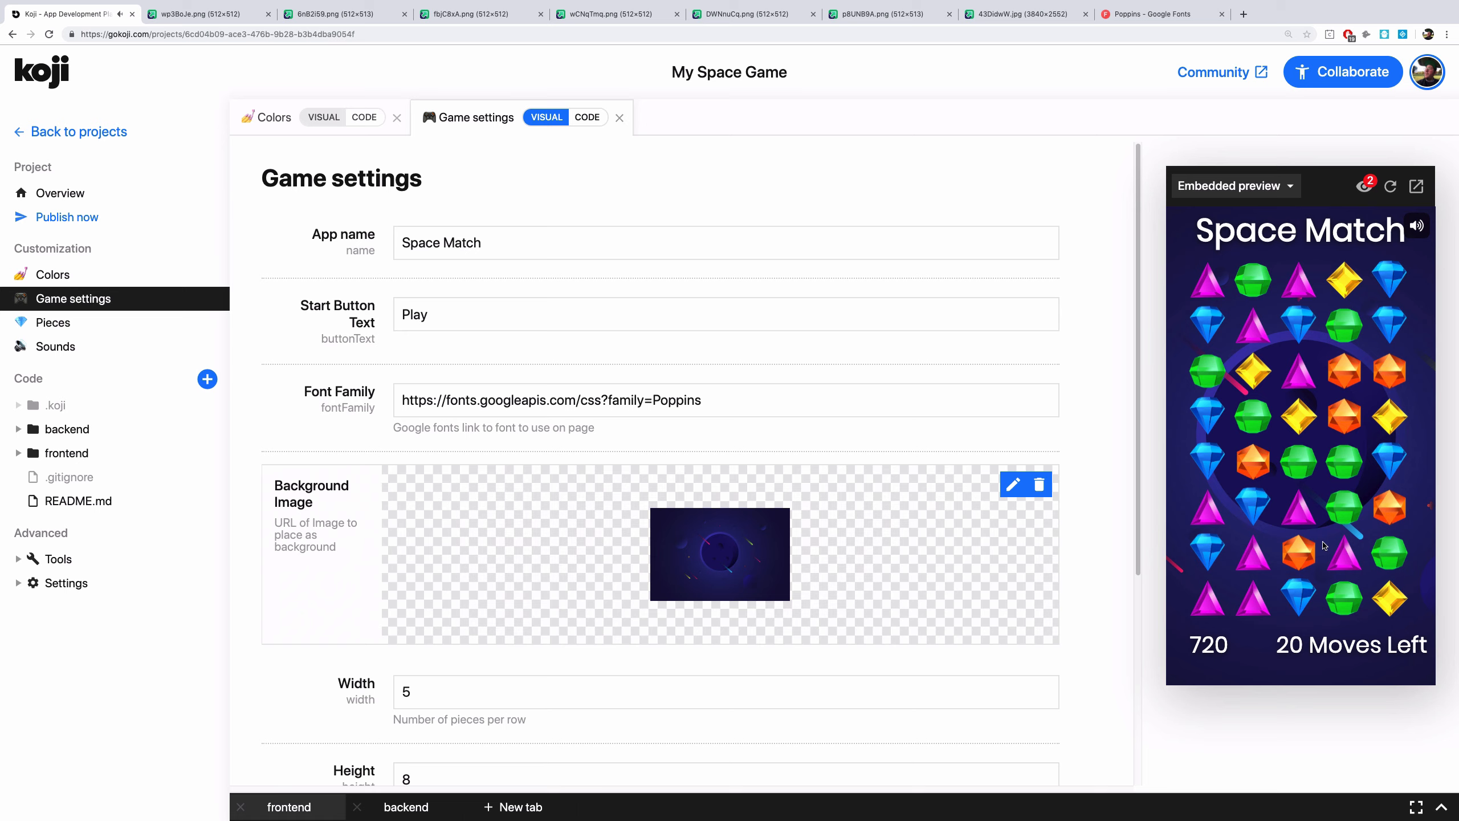
{"action": "left_click", "coordinate": [1417, 227]}
{"action": "left_click", "coordinate": [1252, 303]}
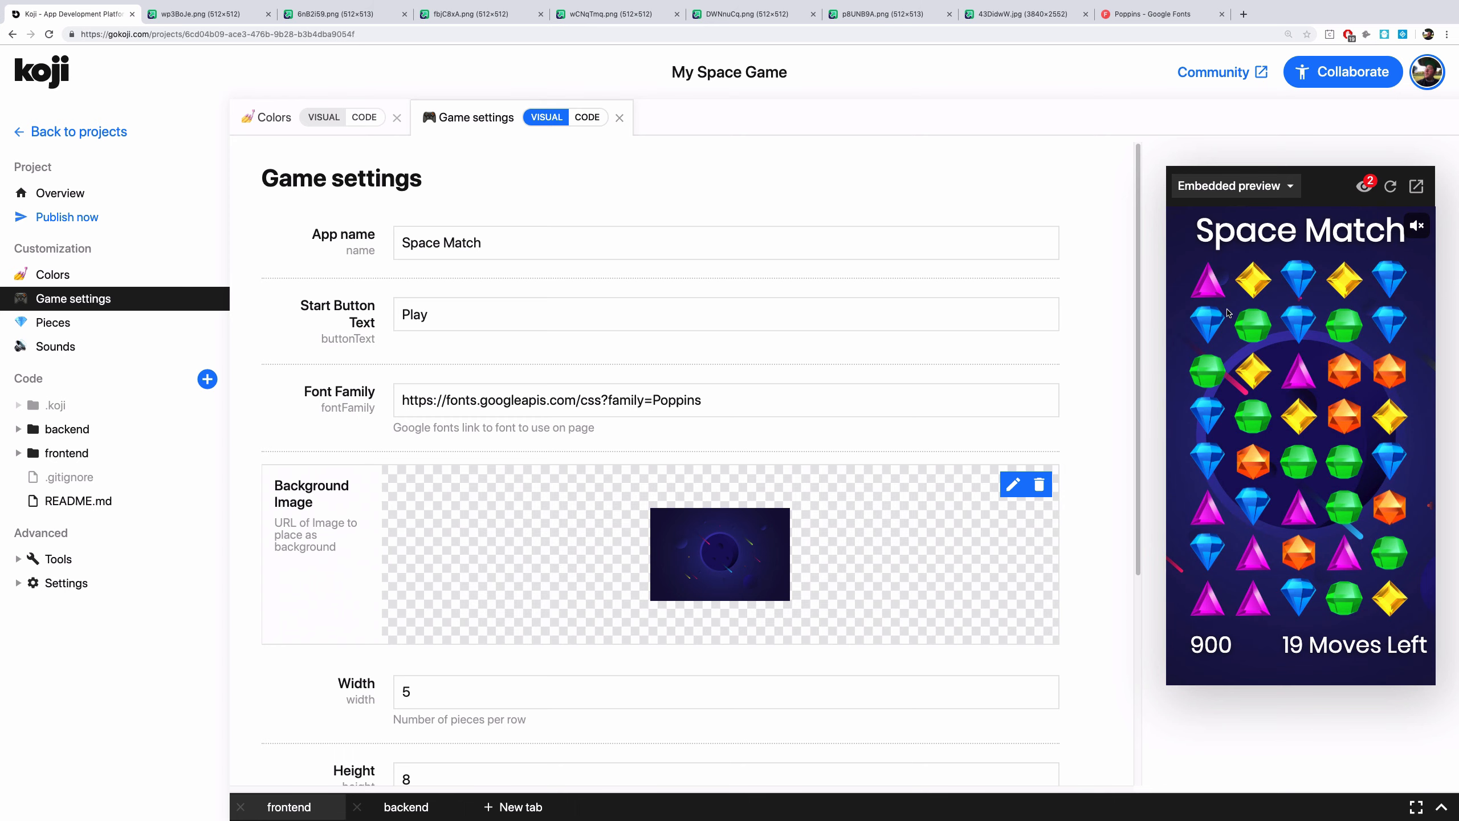
Set the board width to 6 and the height to 9 pieces
{"action": "scroll", "coordinate": [760, 474], "scroll_direction": "down", "scroll_amount": 2}
{"action": "scroll", "coordinate": [758, 474], "scroll_direction": "down", "scroll_amount": 1}
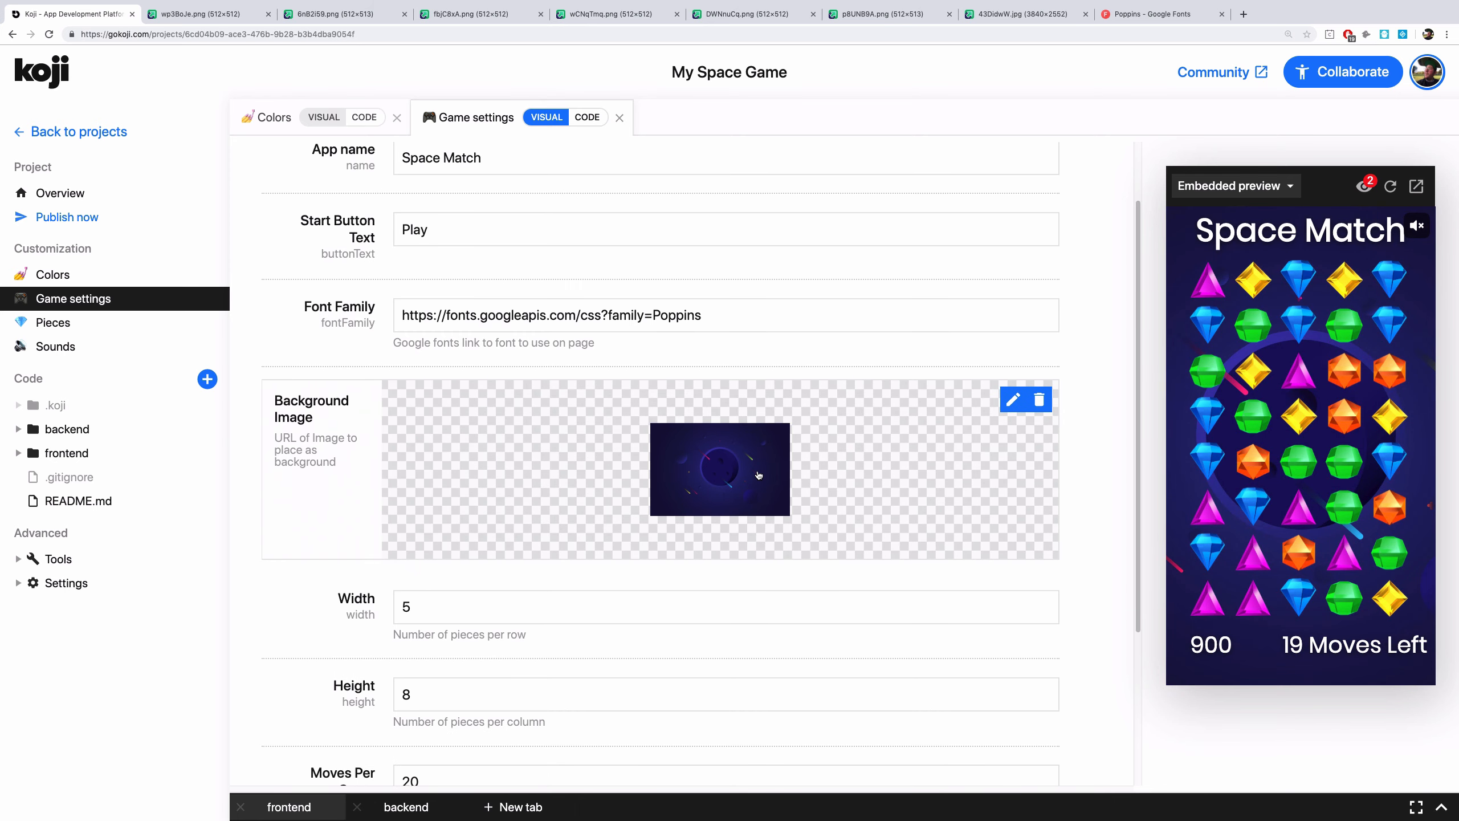
{"action": "scroll", "coordinate": [758, 475], "scroll_direction": "down", "scroll_amount": 3}
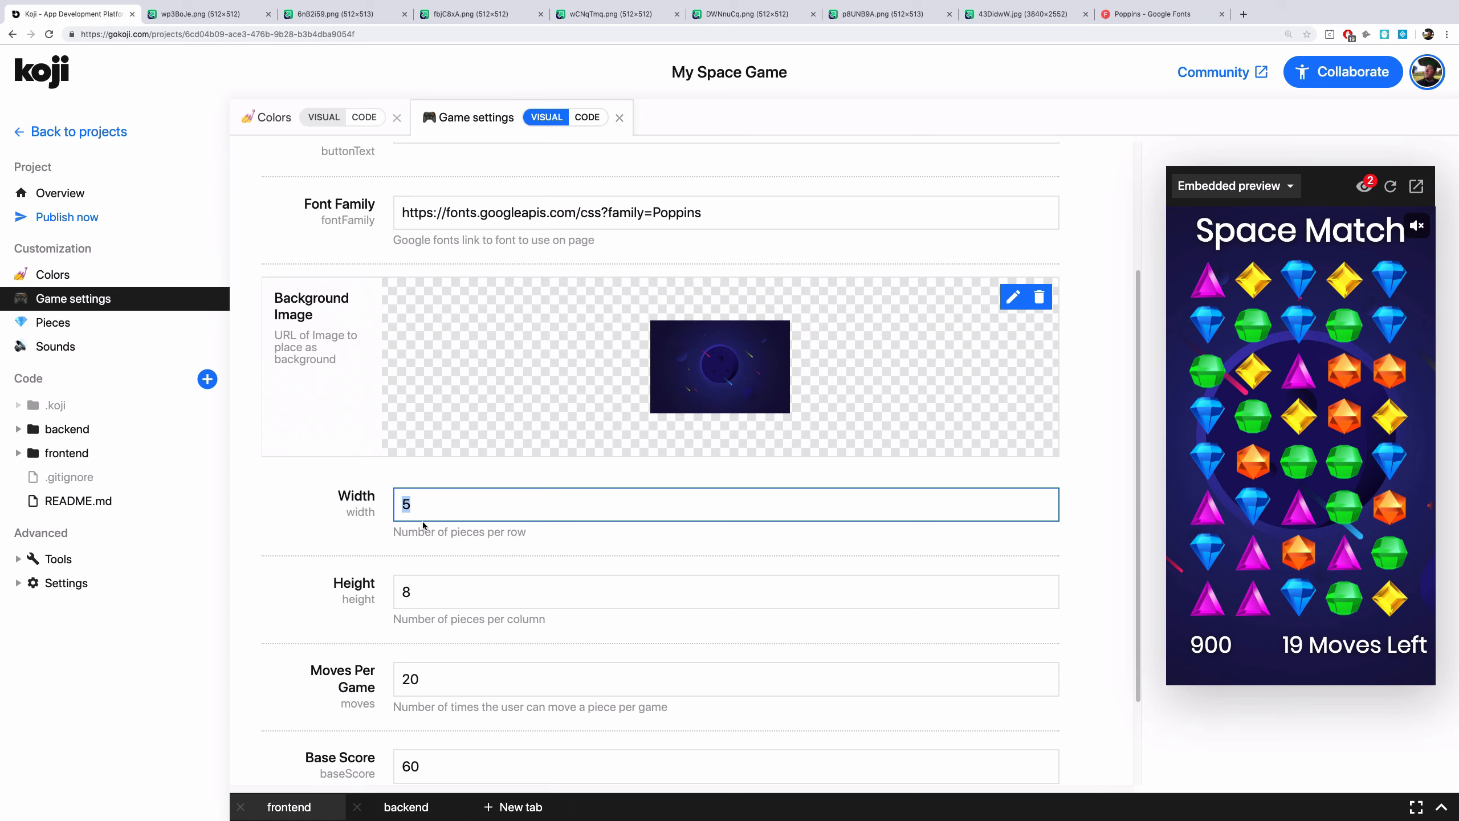
{"action": "type", "text": "6"}
{"action": "key", "text": "Tab"}
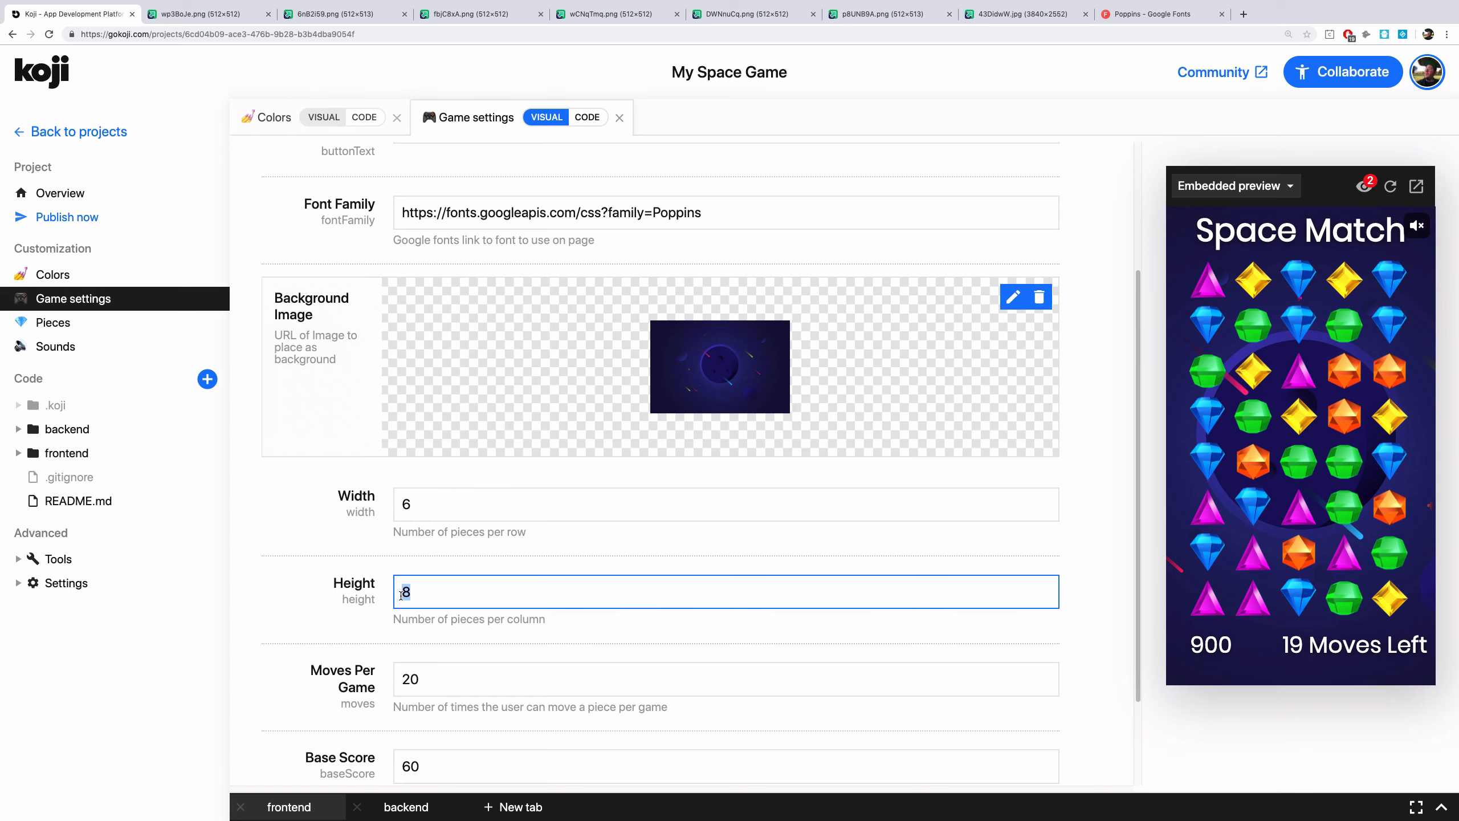
{"action": "type", "text": "9"}
Set the moves per game to 25 and the base score to 100
{"action": "scroll", "coordinate": [414, 601], "scroll_direction": "down", "scroll_amount": 1}
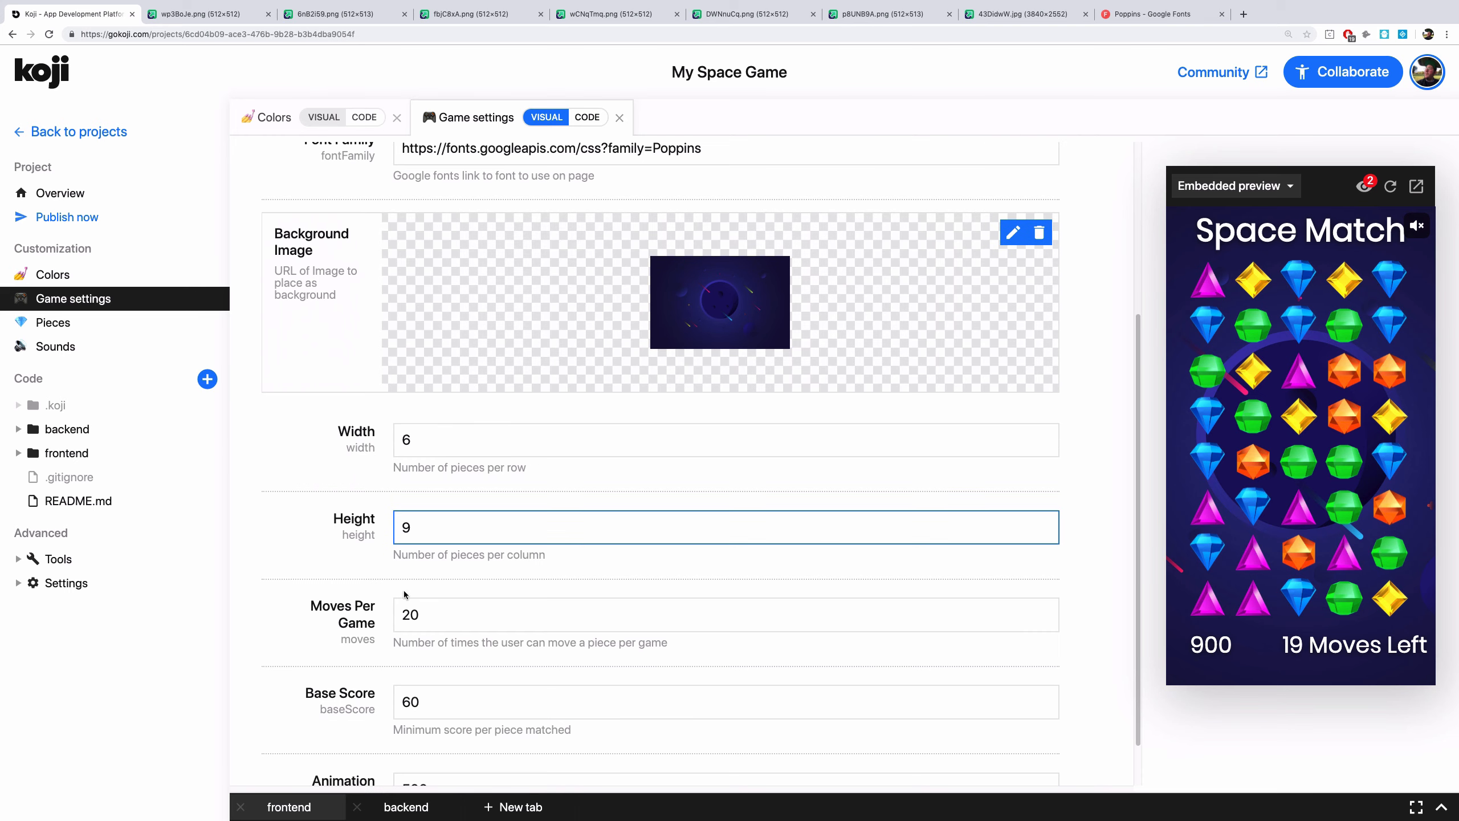
{"action": "left_click", "coordinate": [421, 611]}
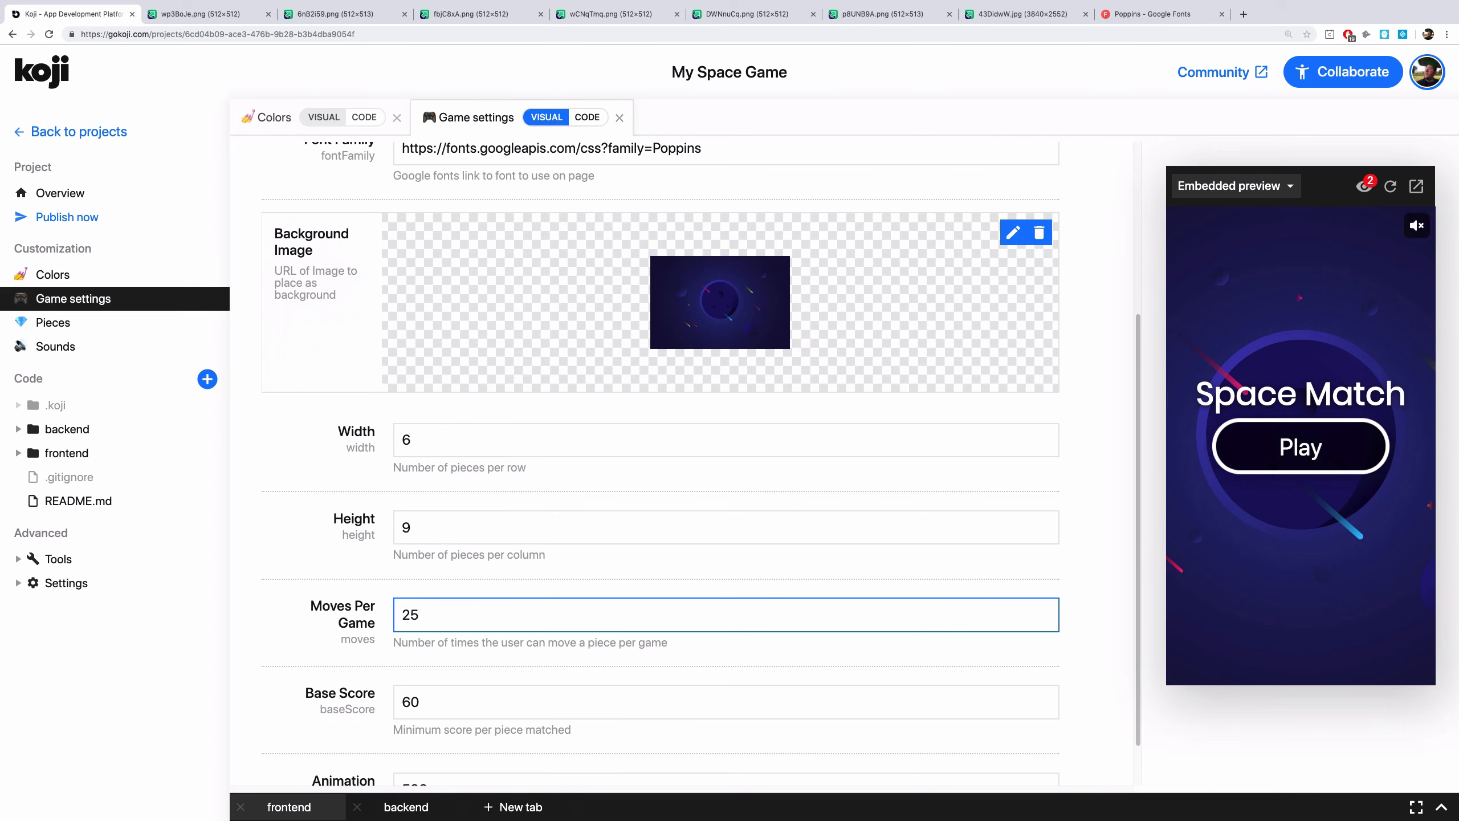
{"action": "scroll", "coordinate": [422, 613], "scroll_direction": "down", "scroll_amount": 1}
{"action": "left_click", "coordinate": [411, 653]}
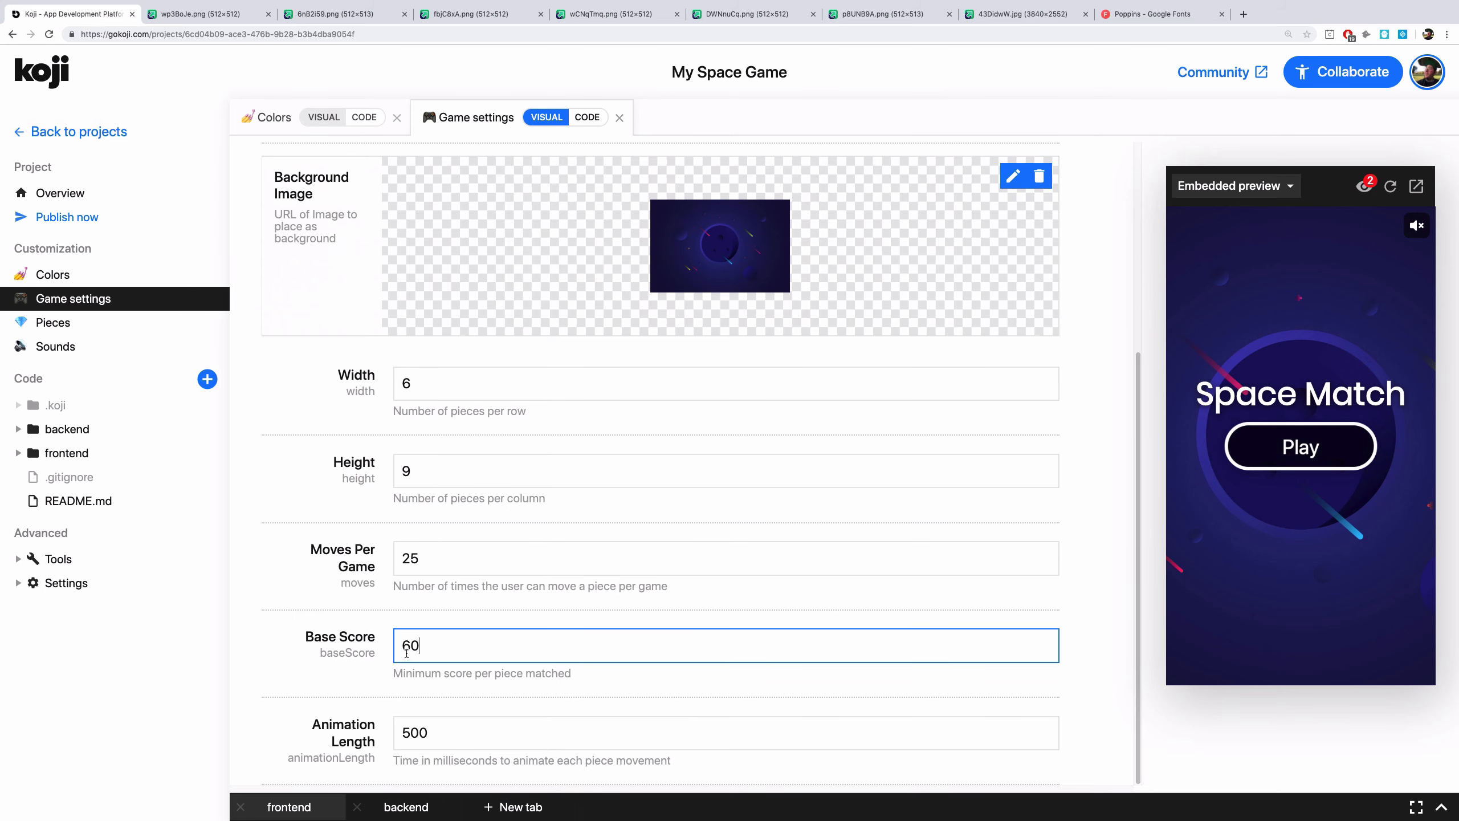
{"action": "double_click", "coordinate": [413, 653]}
{"action": "type", "text": "100"}
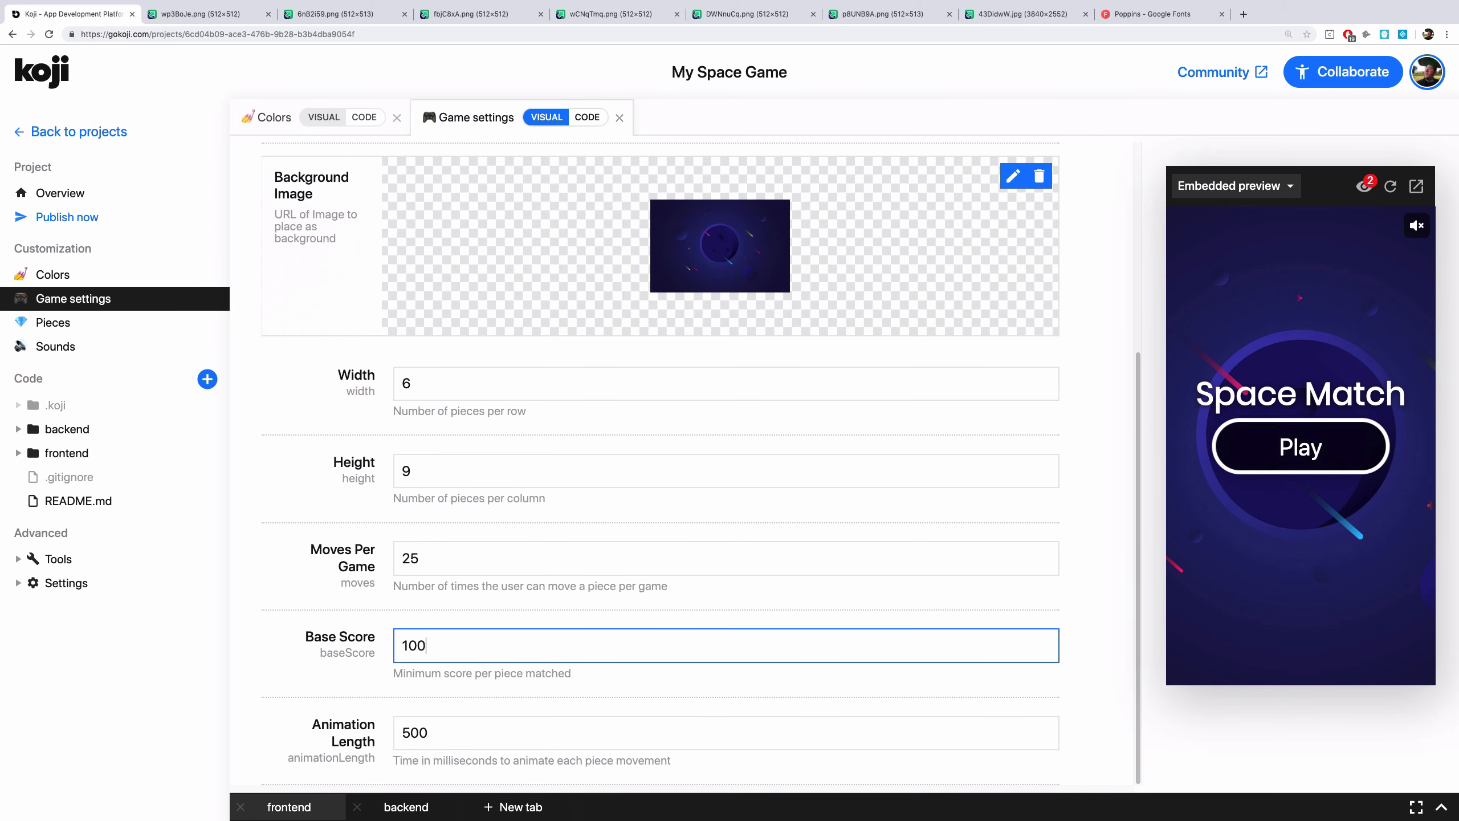
Set the animation length to 300 milliseconds
{"action": "left_click", "coordinate": [411, 734]}
{"action": "key", "text": "BackSpace"}
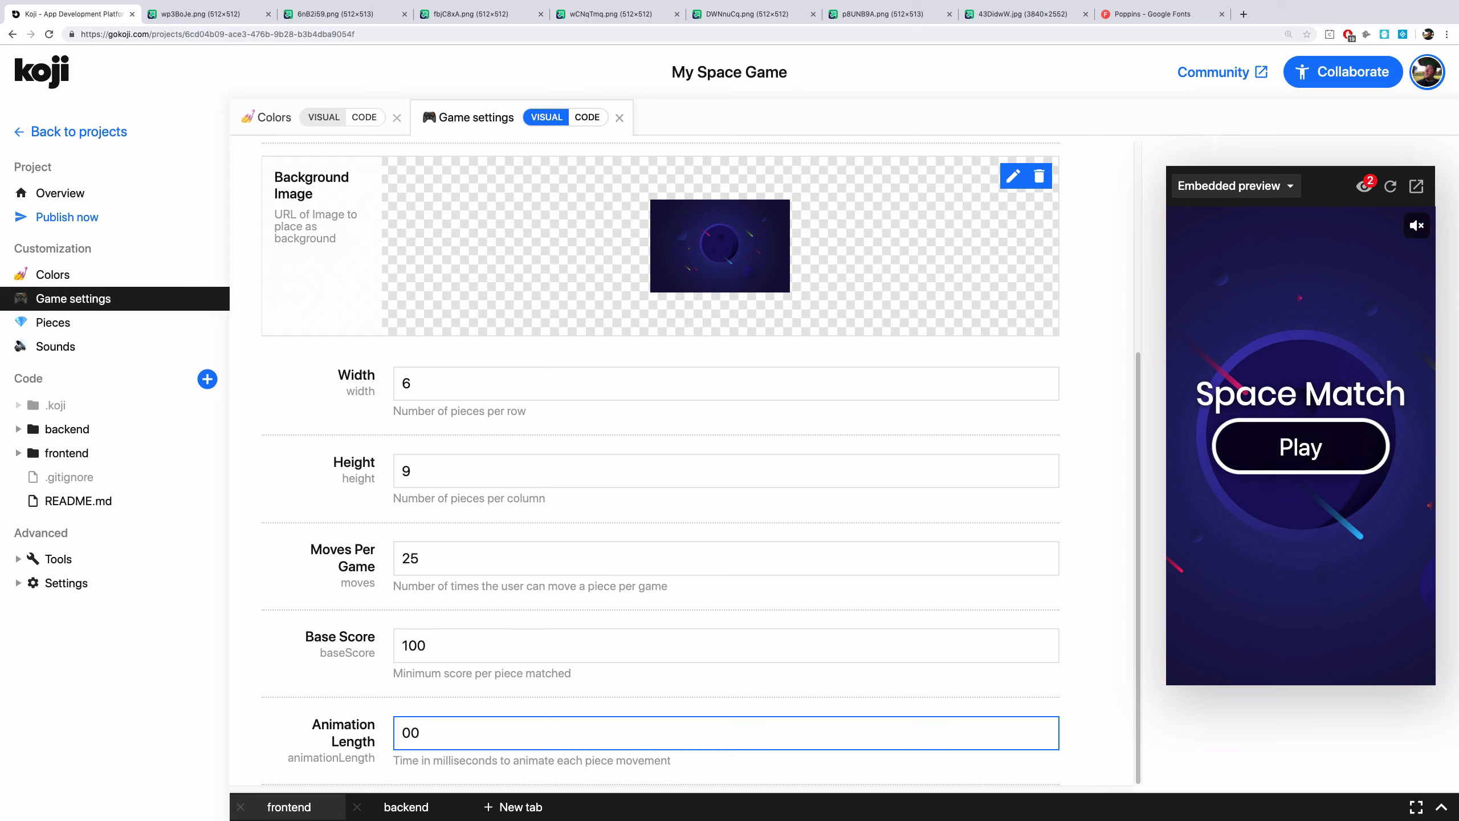
{"action": "type", "text": "3"}
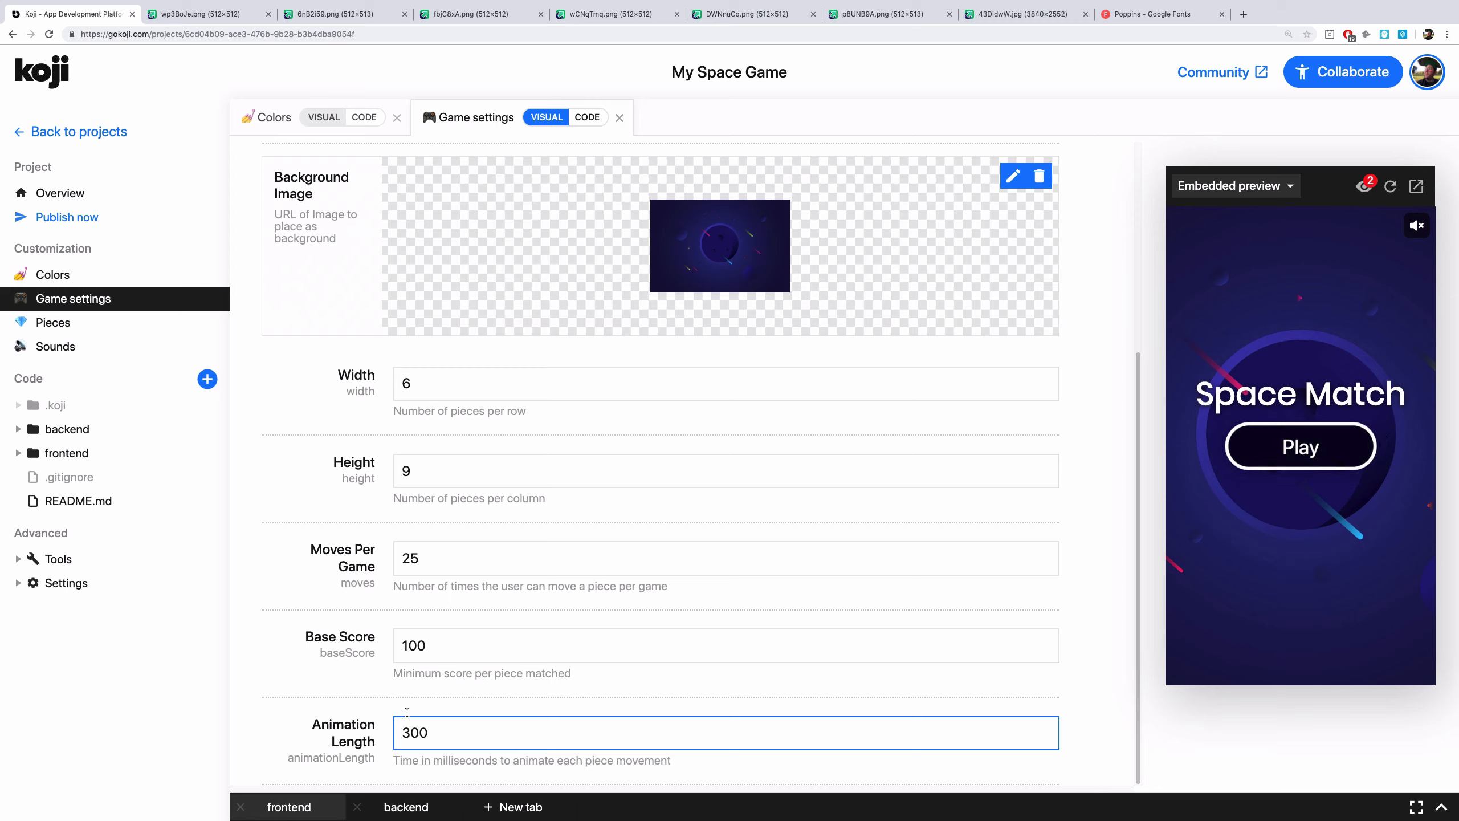
{"action": "left_click", "coordinate": [87, 326]}
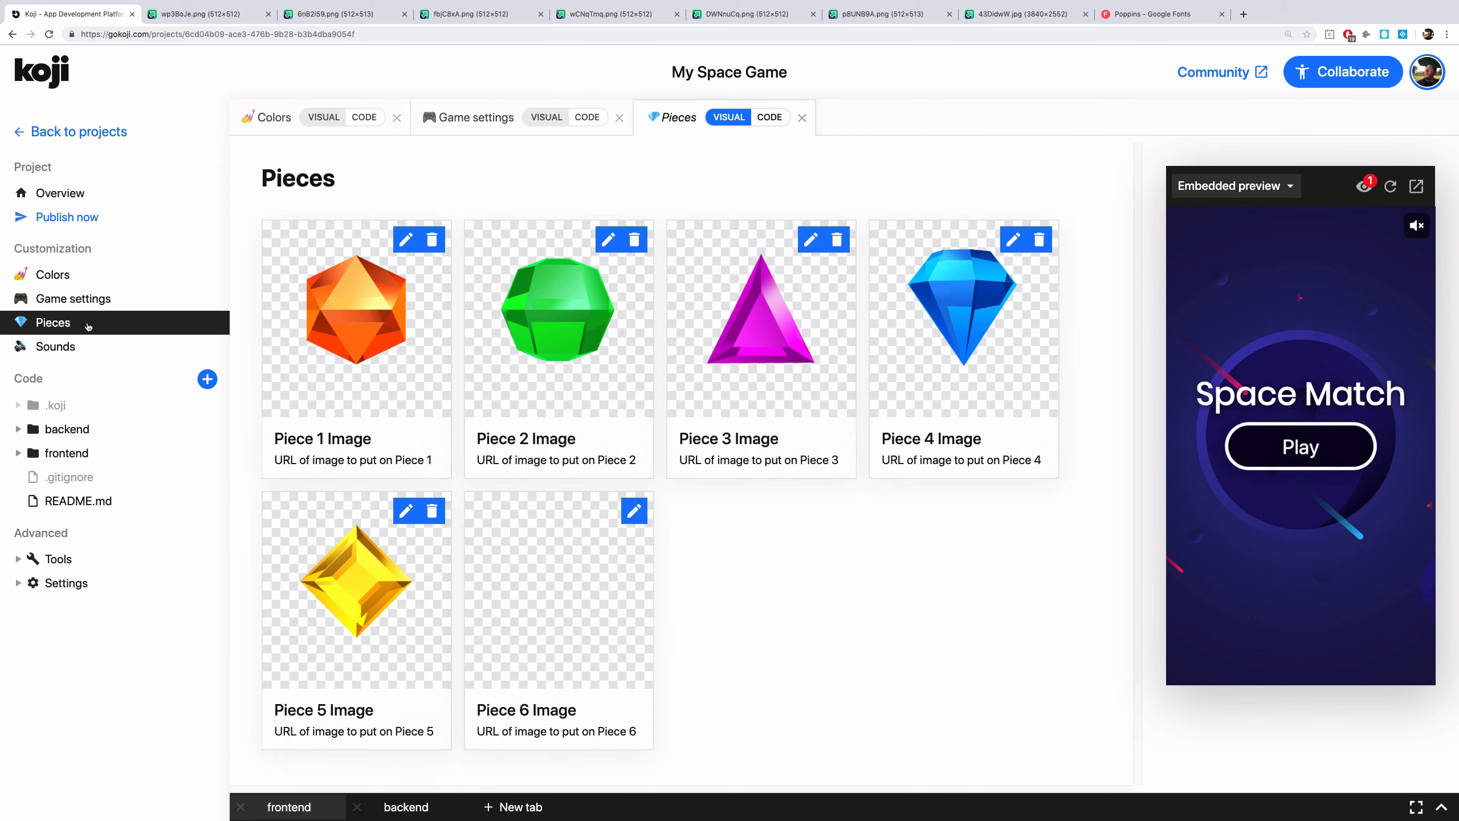
{"action": "left_click", "coordinate": [364, 297]}
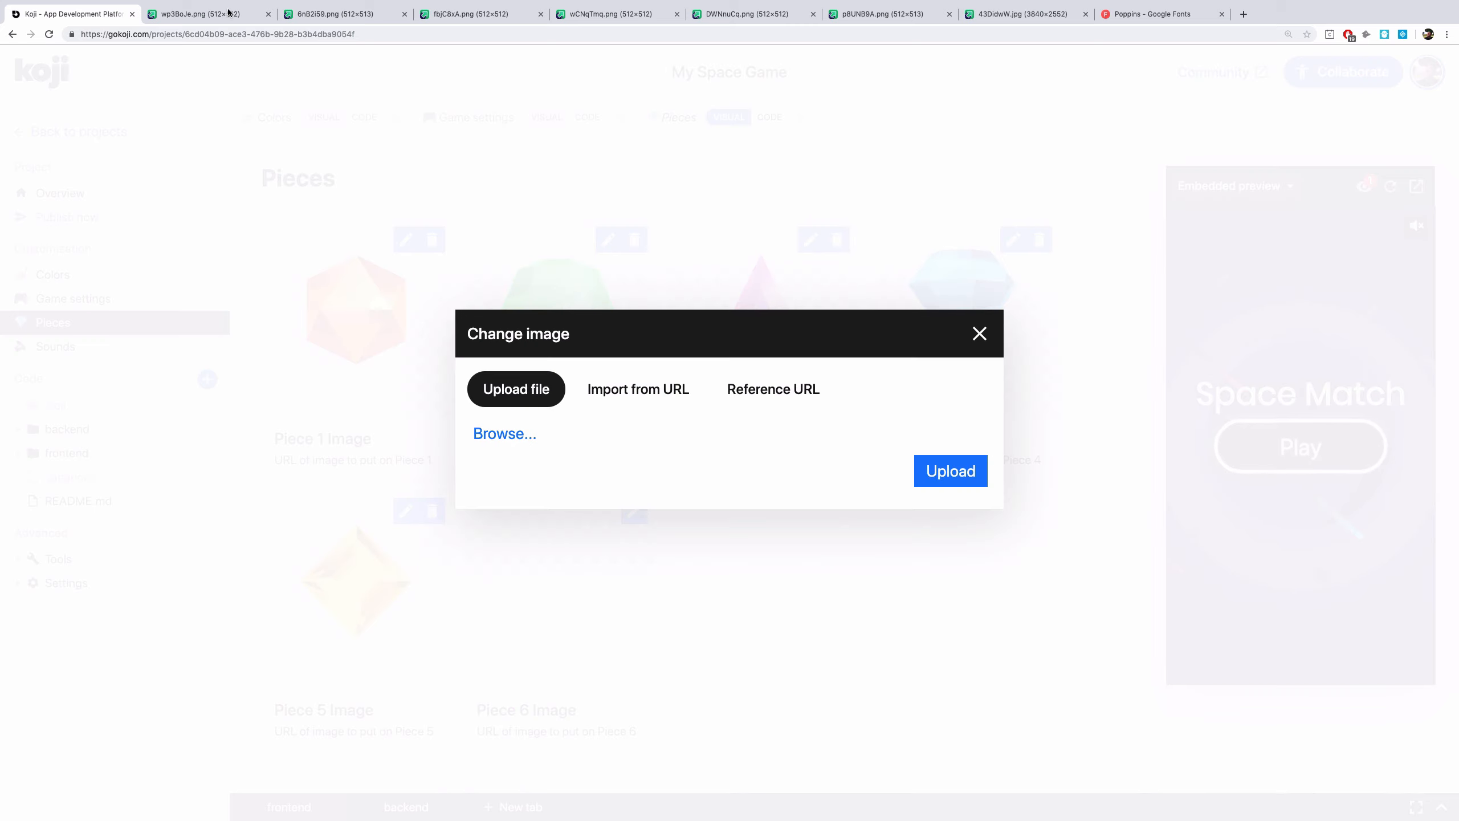
{"action": "left_click", "coordinate": [198, 13]}
{"action": "left_click", "coordinate": [186, 36]}
{"action": "key", "text": "ctrl+c"}
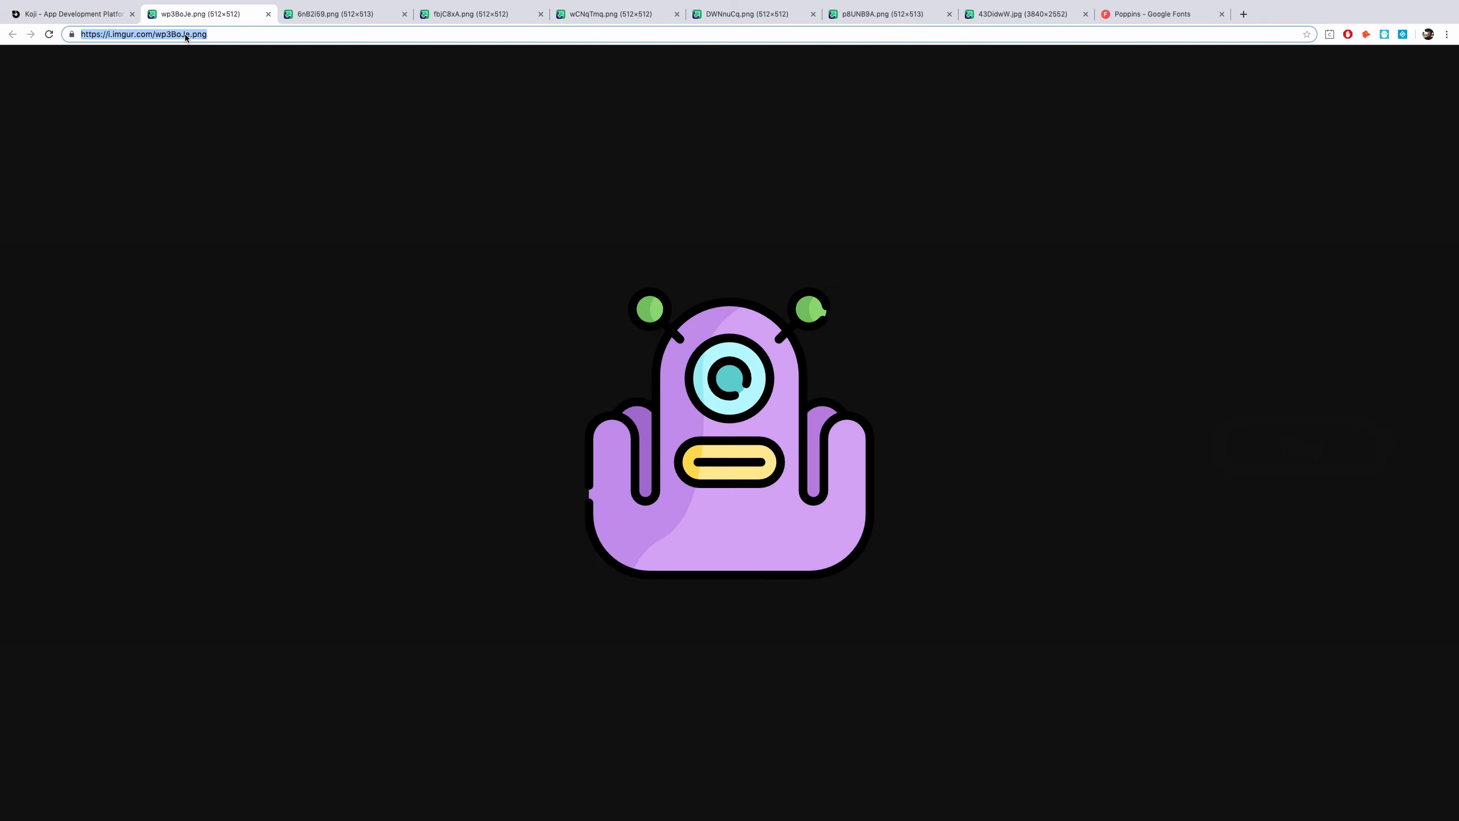
{"action": "left_click", "coordinate": [80, 10]}
{"action": "left_click", "coordinate": [632, 387]}
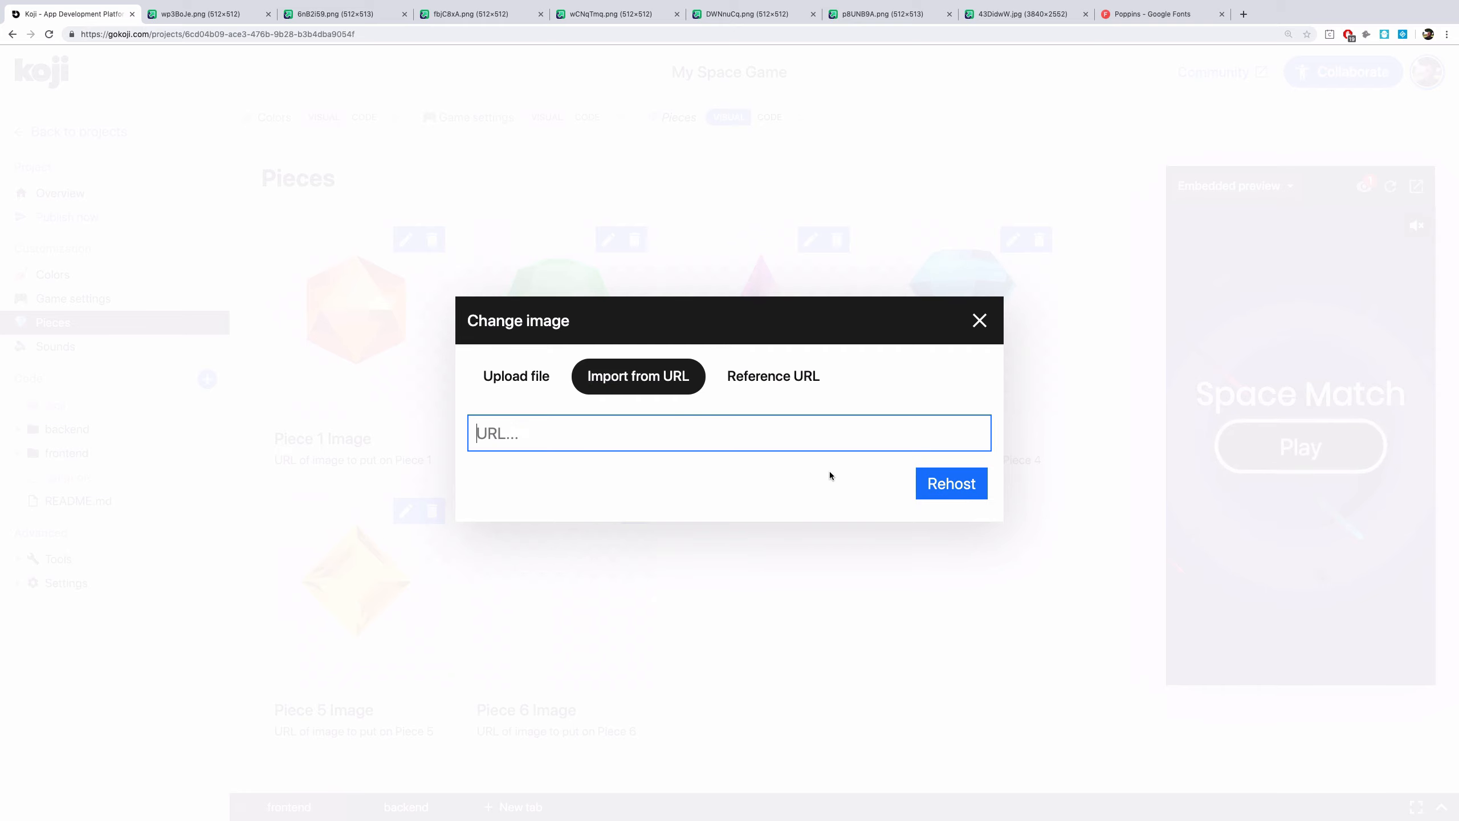
{"action": "key", "text": "ctrl+v"}
{"action": "left_click", "coordinate": [961, 490]}
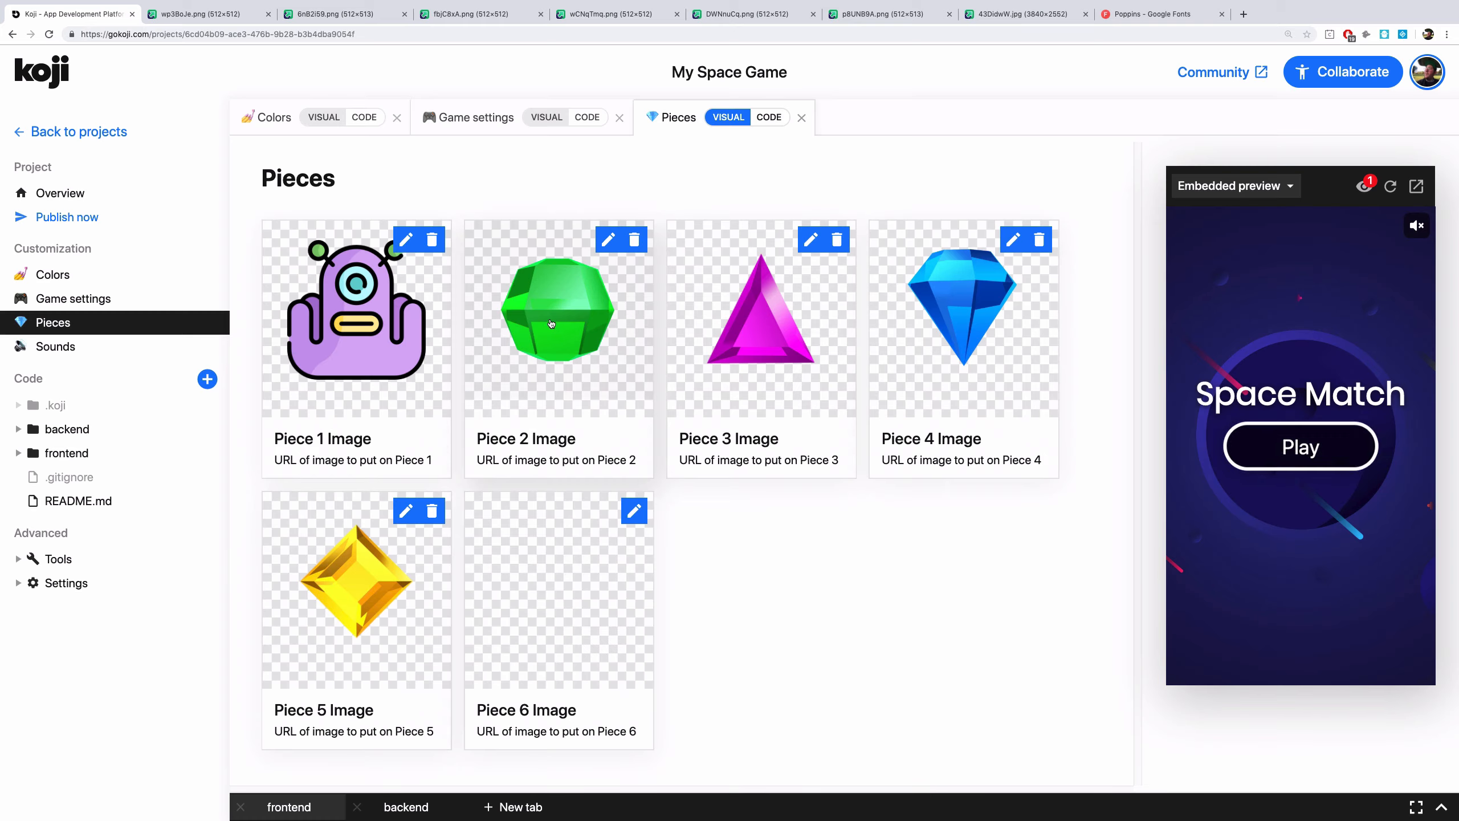
{"action": "left_click", "coordinate": [607, 239]}
{"action": "left_click", "coordinate": [323, 14]}
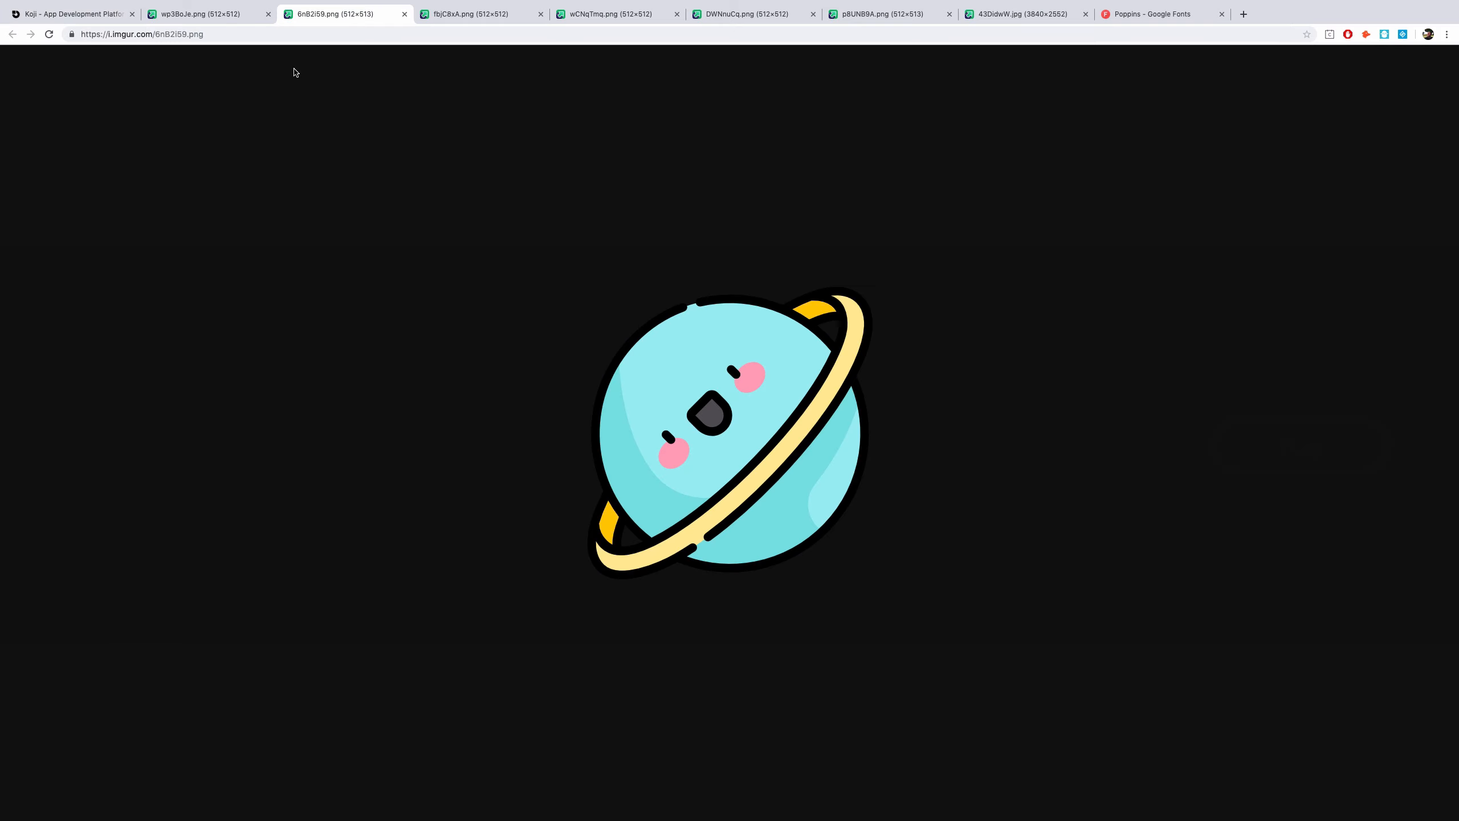
{"action": "left_click", "coordinate": [265, 33]}
{"action": "key", "text": "ctrl+c"}
{"action": "left_click", "coordinate": [102, 15]}
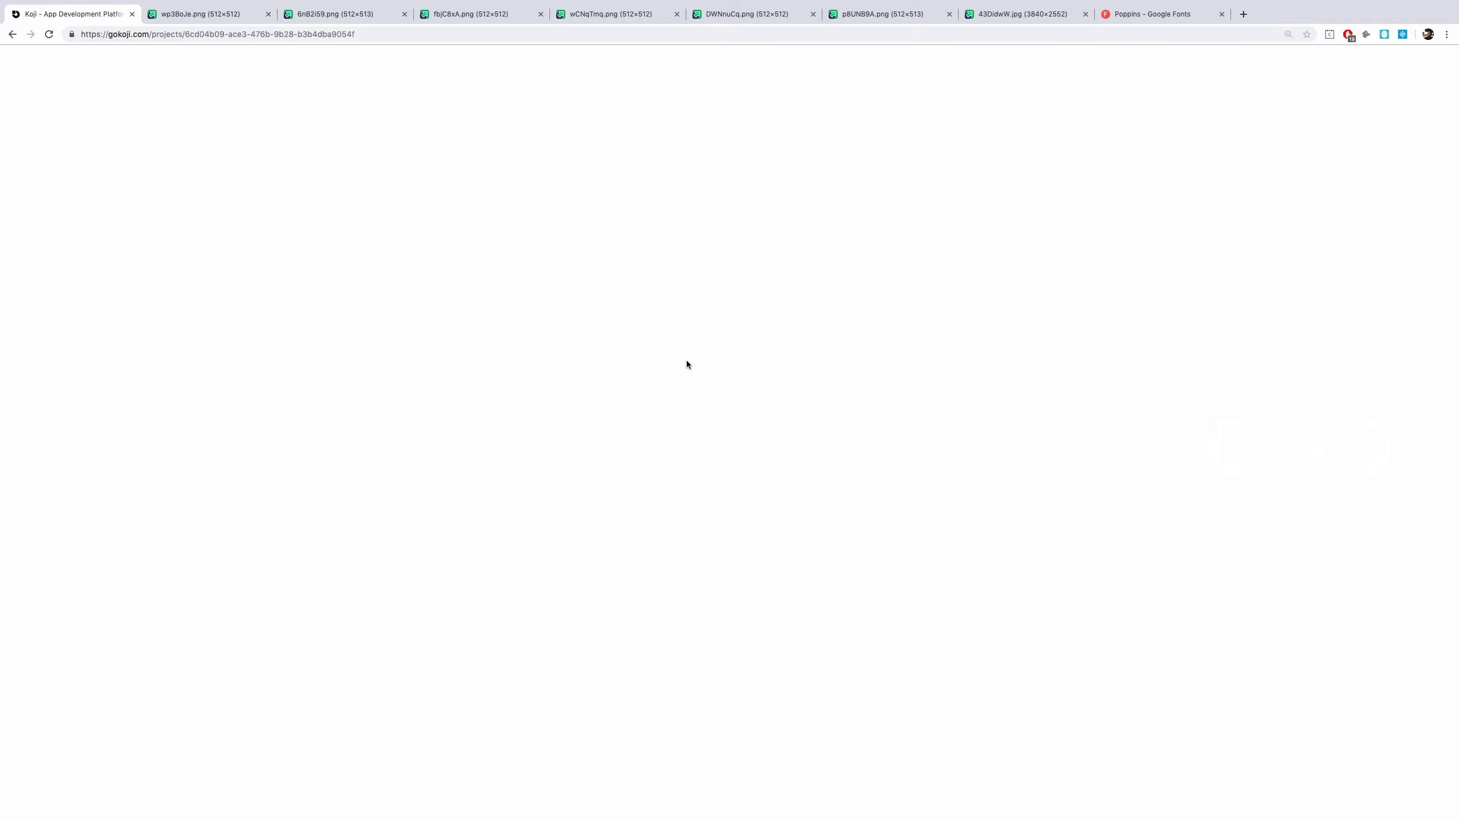
{"action": "left_click", "coordinate": [637, 375]}
{"action": "key", "text": "ctrl+v"}
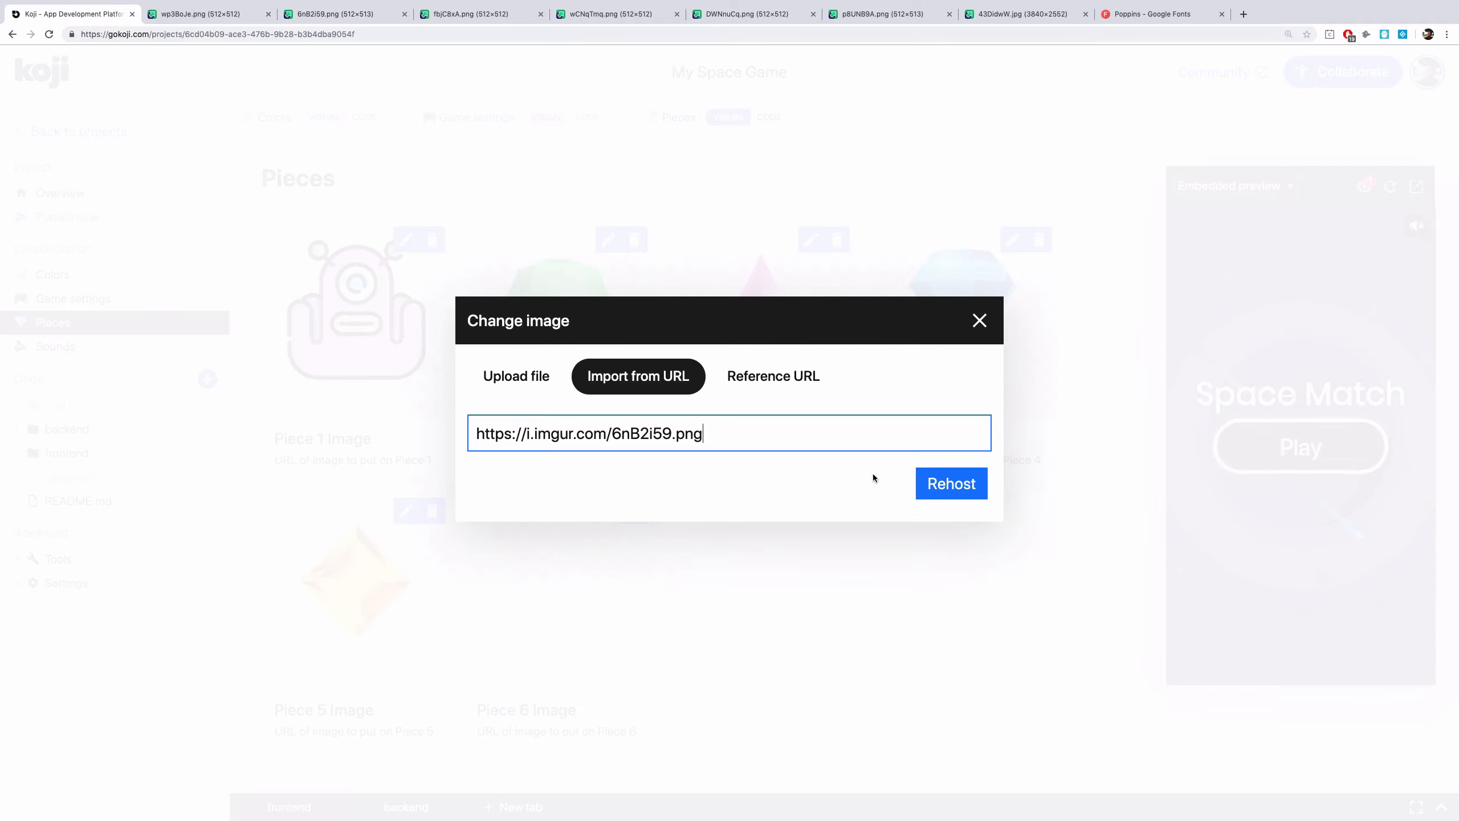
{"action": "left_click", "coordinate": [944, 489]}
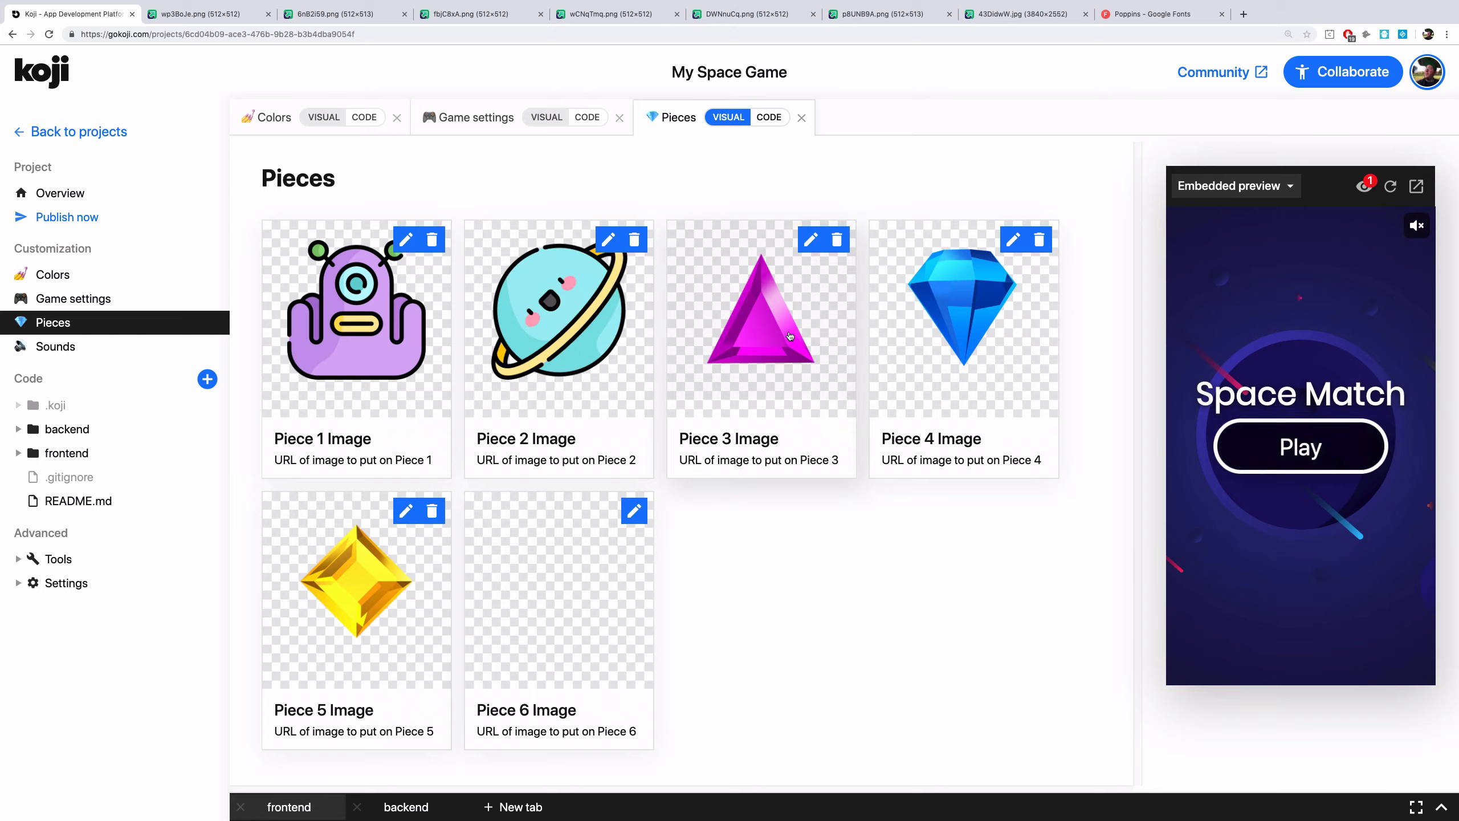
Replace Piece 3's image by importing the rocket image's imgur URL fbjC8xA.png
{"action": "left_click", "coordinate": [634, 512]}
{"action": "left_click", "coordinate": [638, 390]}
{"action": "left_click", "coordinate": [428, 15]}
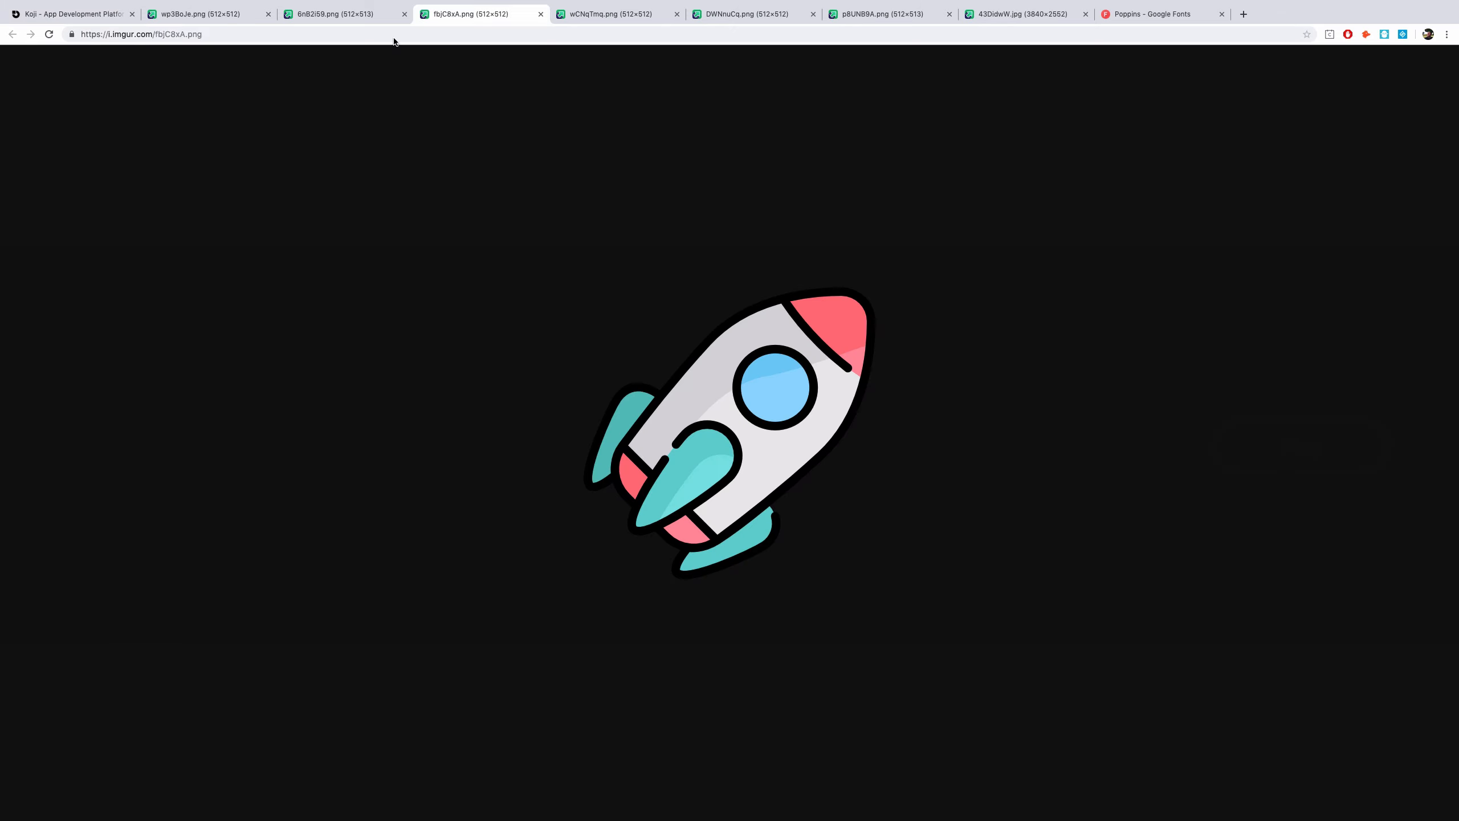
{"action": "left_click", "coordinate": [221, 40]}
{"action": "key", "text": "ctrl+c"}
{"action": "key", "text": "ctrl+1"}
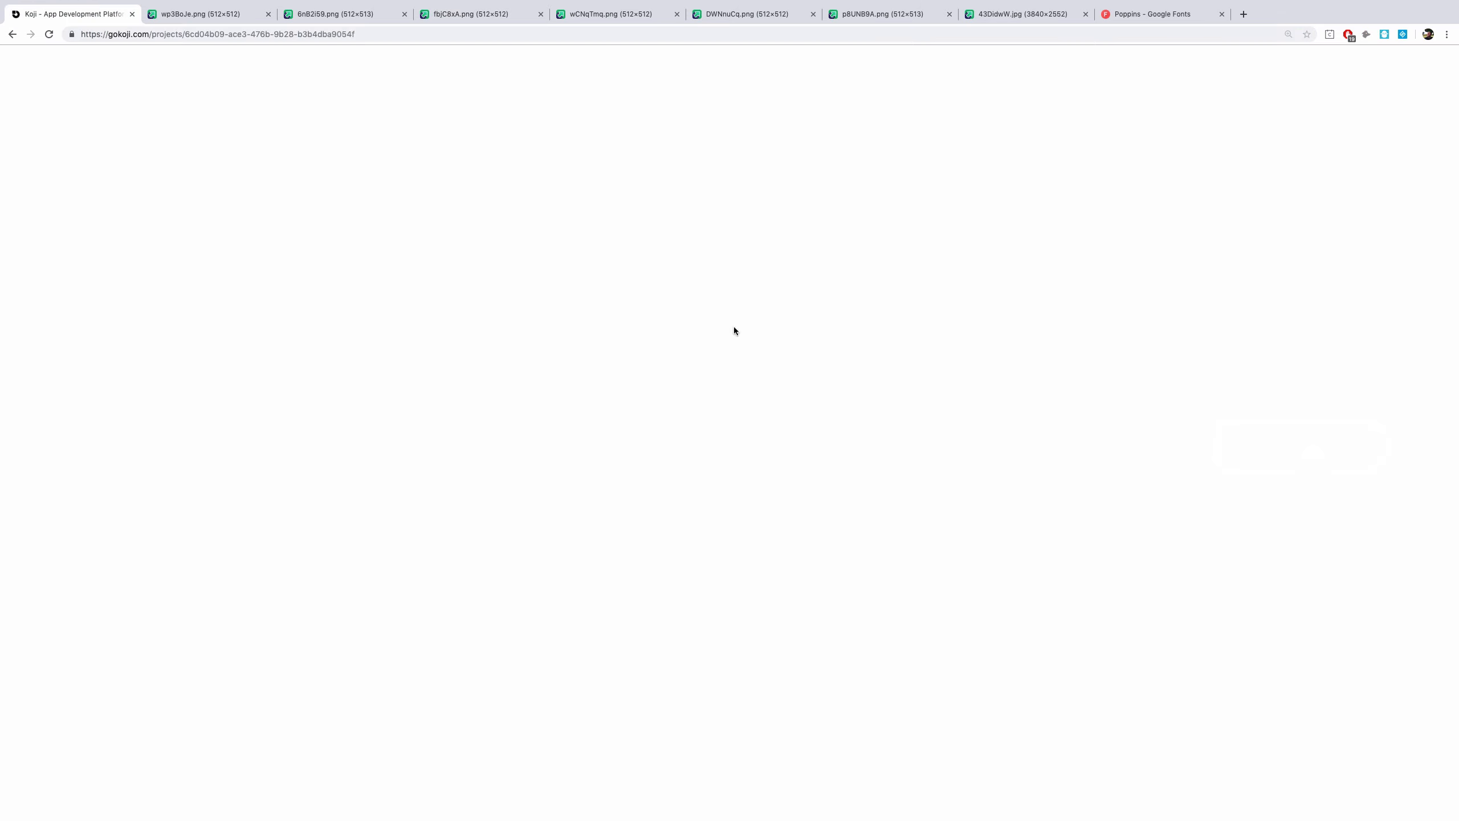
{"action": "key", "text": "ctrl+v"}
{"action": "left_click", "coordinate": [949, 483]}
{"action": "left_click", "coordinate": [1013, 240]}
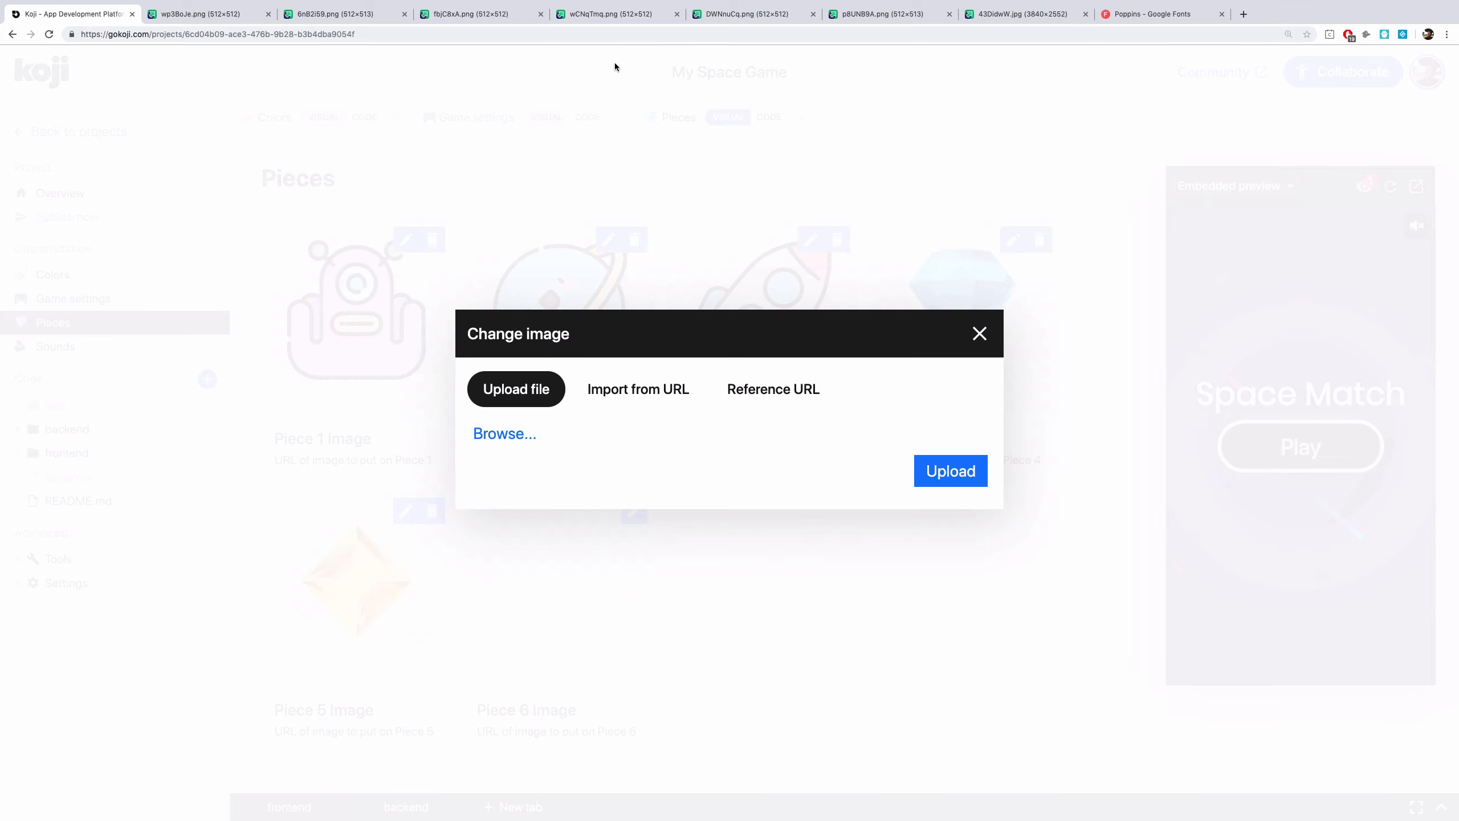
{"action": "left_click", "coordinate": [607, 14]}
{"action": "left_click", "coordinate": [329, 34]}
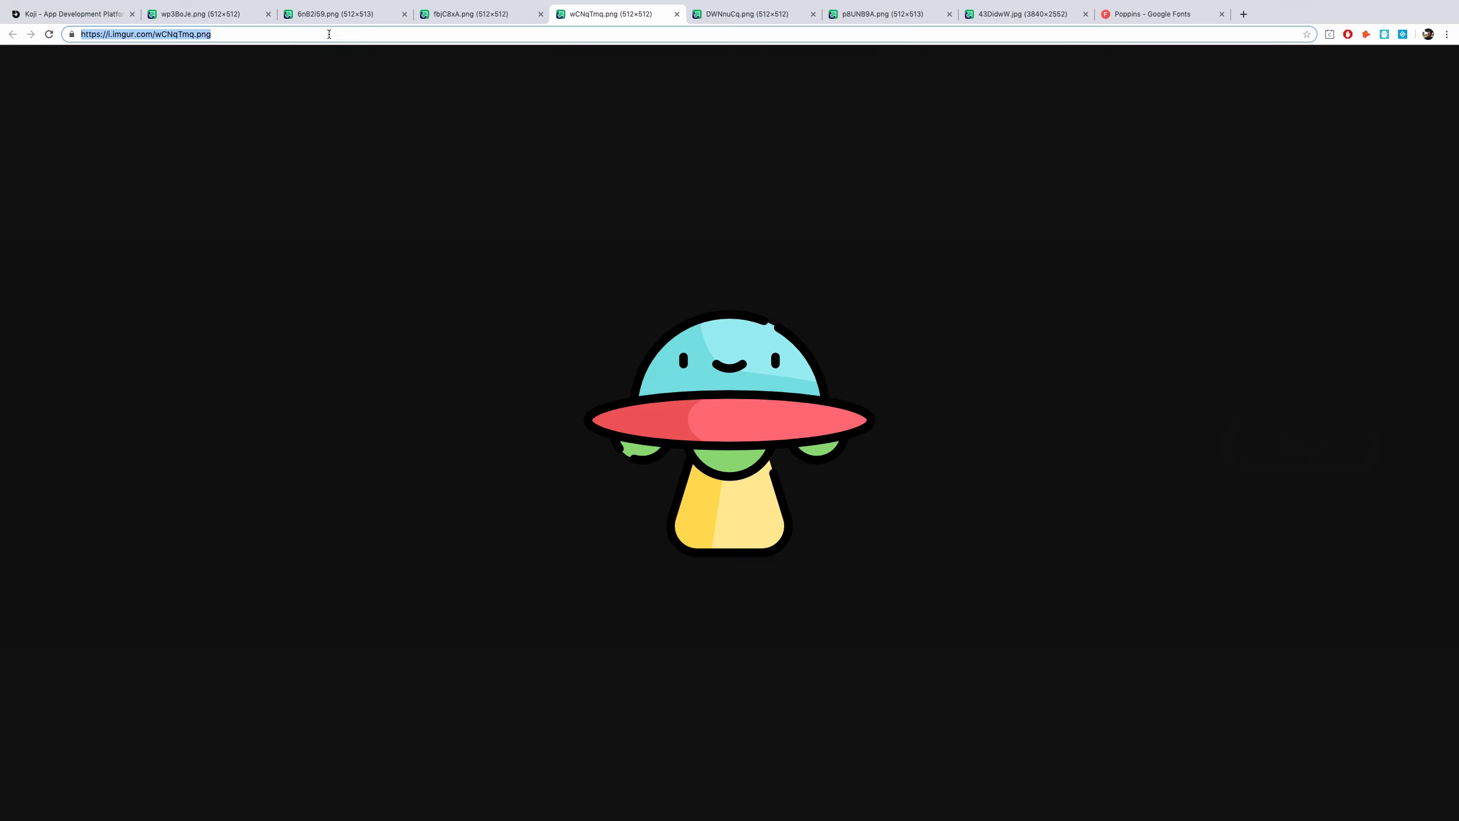
{"action": "left_click", "coordinate": [73, 13]}
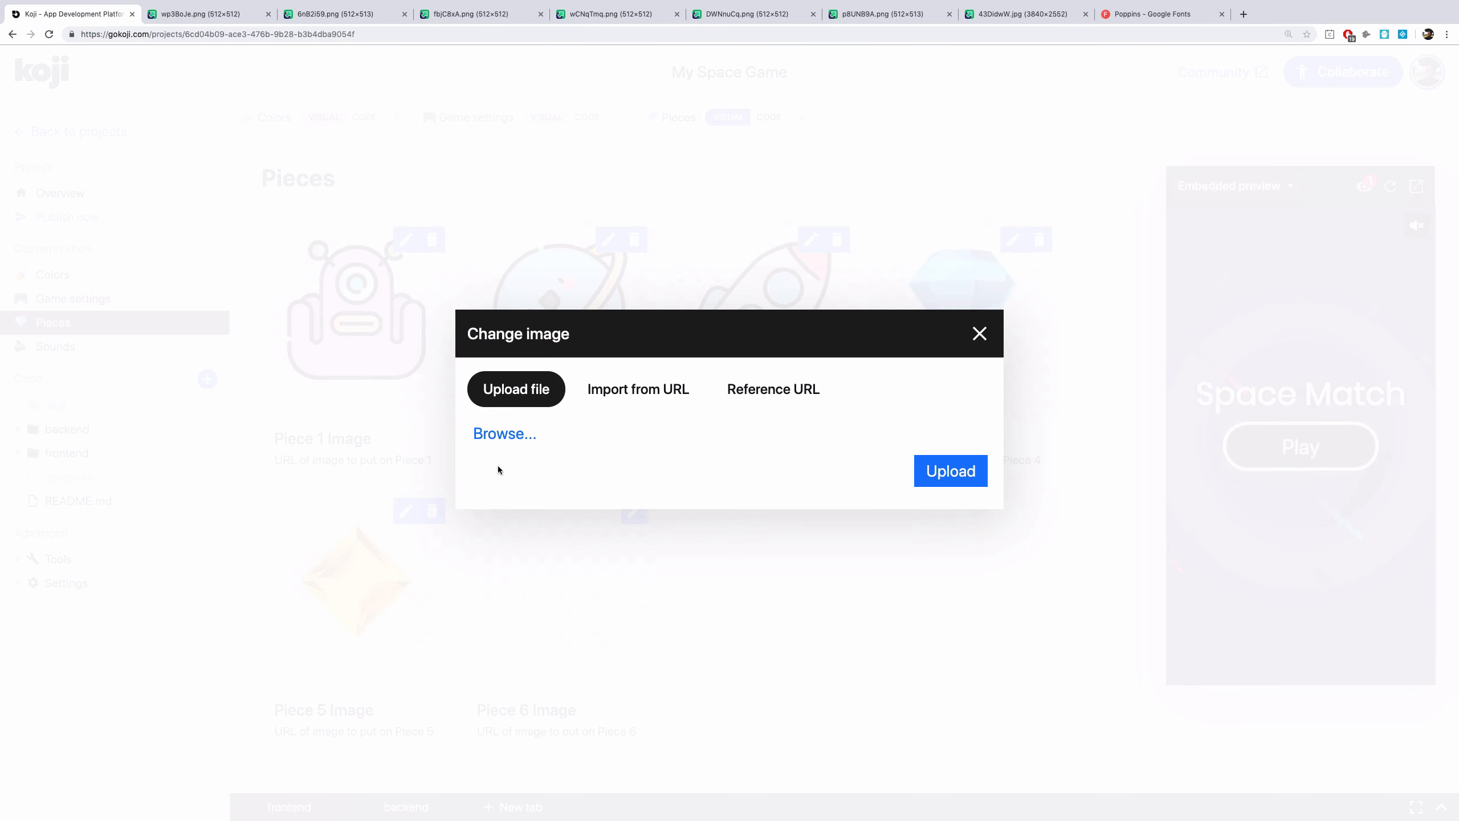
{"action": "left_click", "coordinate": [638, 390]}
{"action": "key", "text": "ctrl+v"}
{"action": "left_click", "coordinate": [957, 487]}
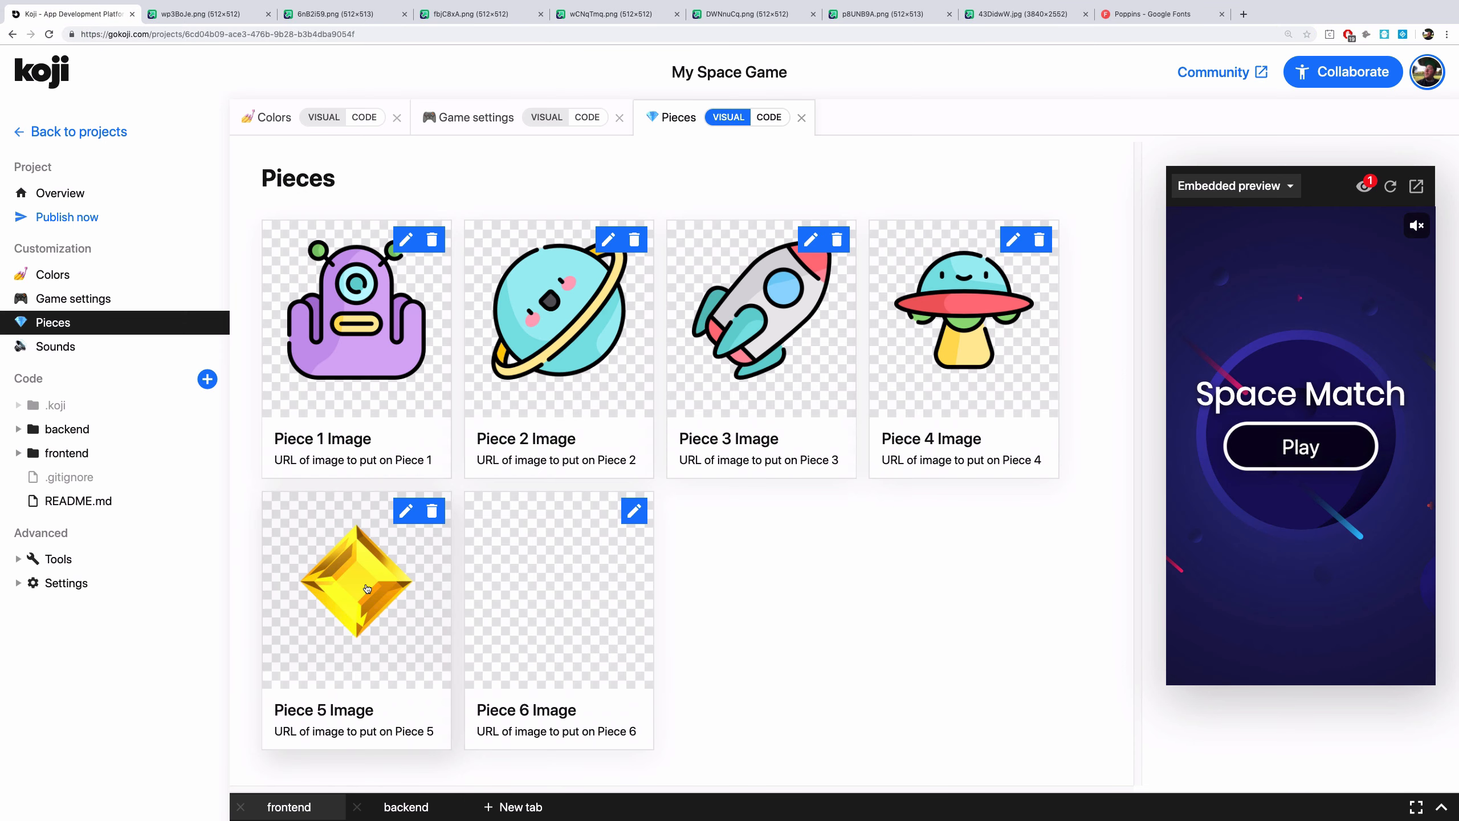
Replace Piece 5's image by importing the atom image's imgur URL DWNnuCq.png
{"action": "left_click", "coordinate": [381, 564]}
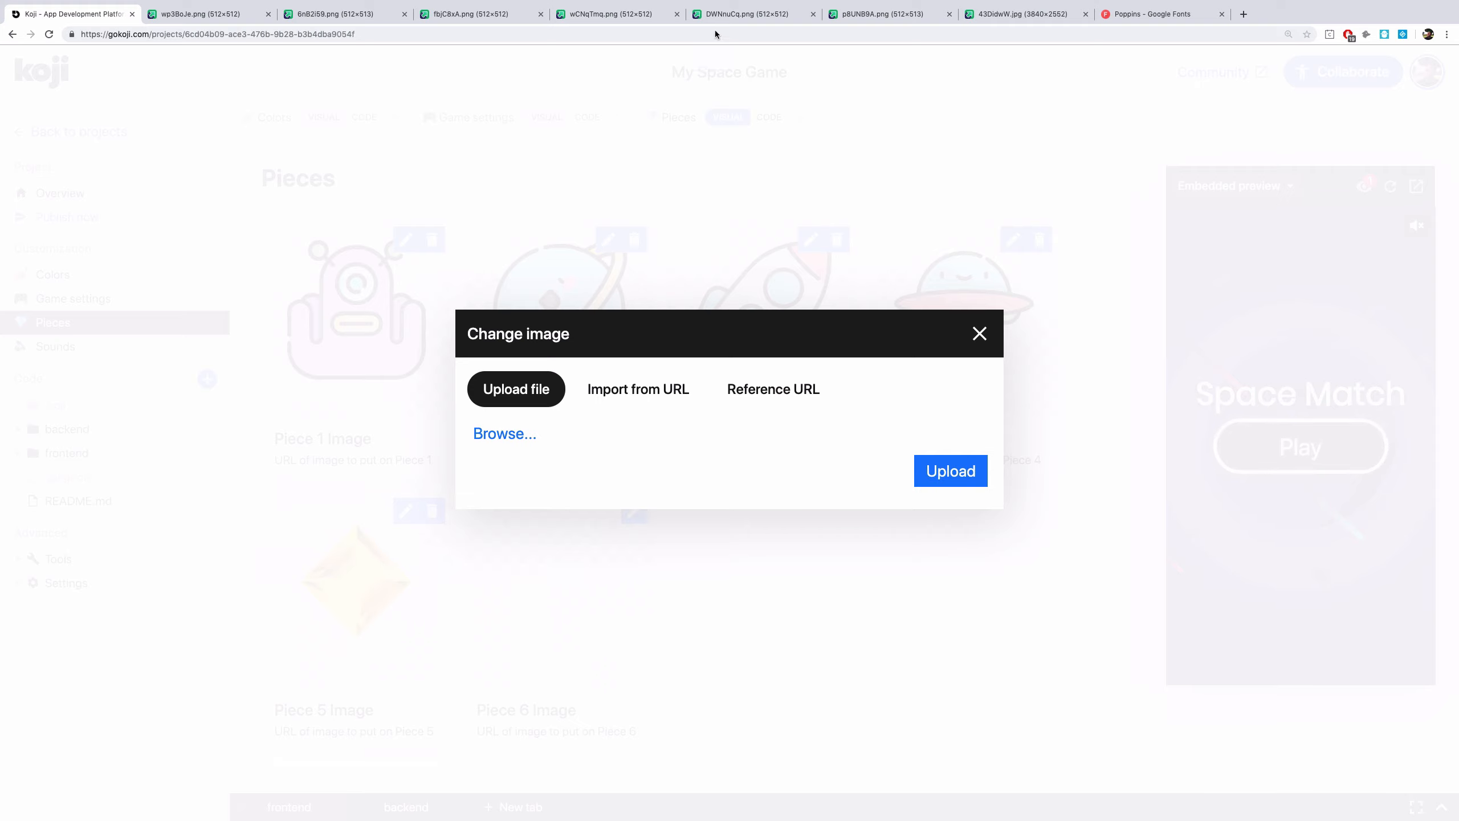
{"action": "left_click", "coordinate": [632, 14]}
{"action": "left_click", "coordinate": [729, 14]}
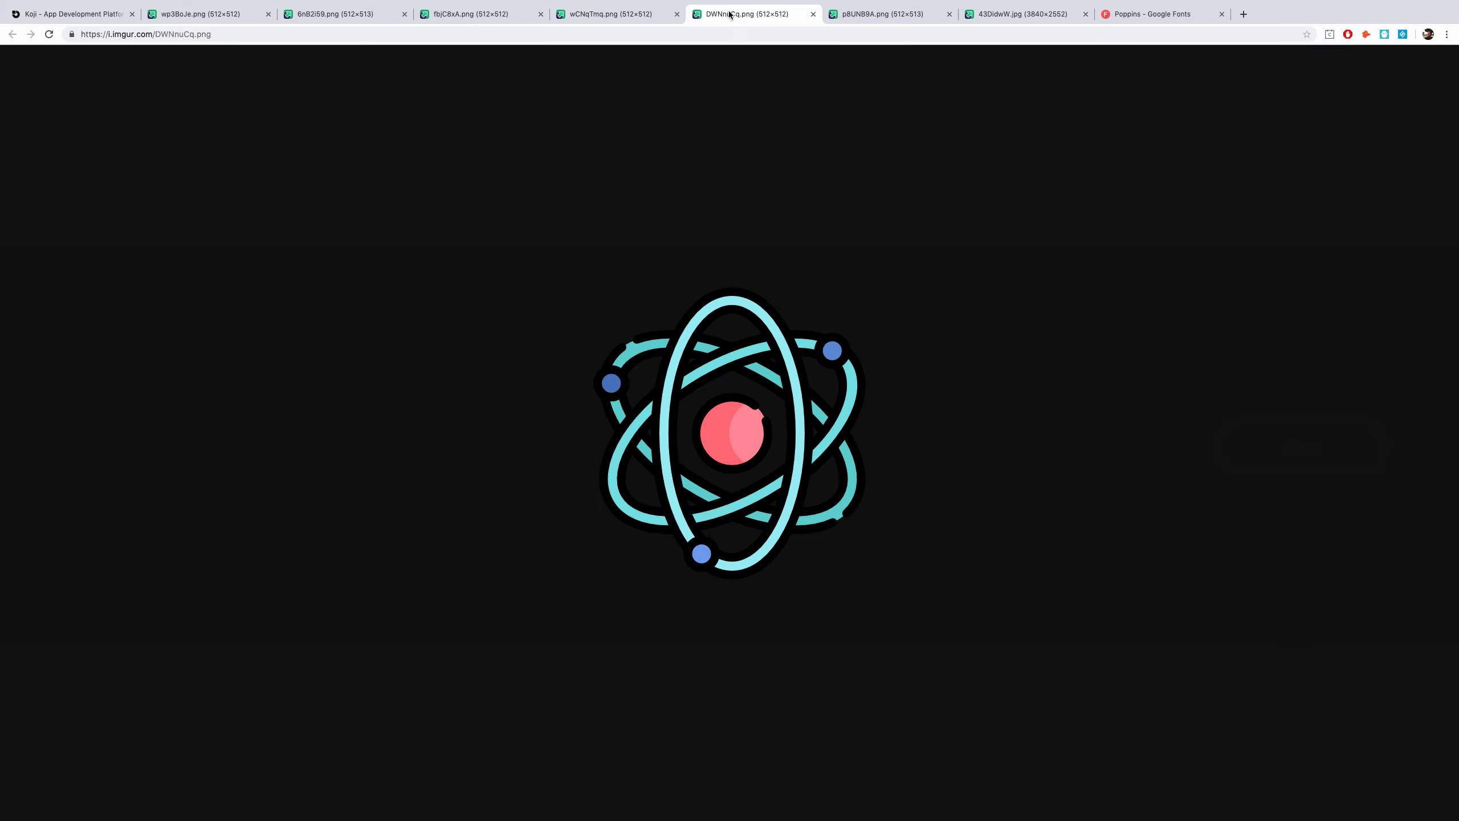
{"action": "left_click", "coordinate": [376, 34]}
{"action": "left_click", "coordinate": [96, 15]}
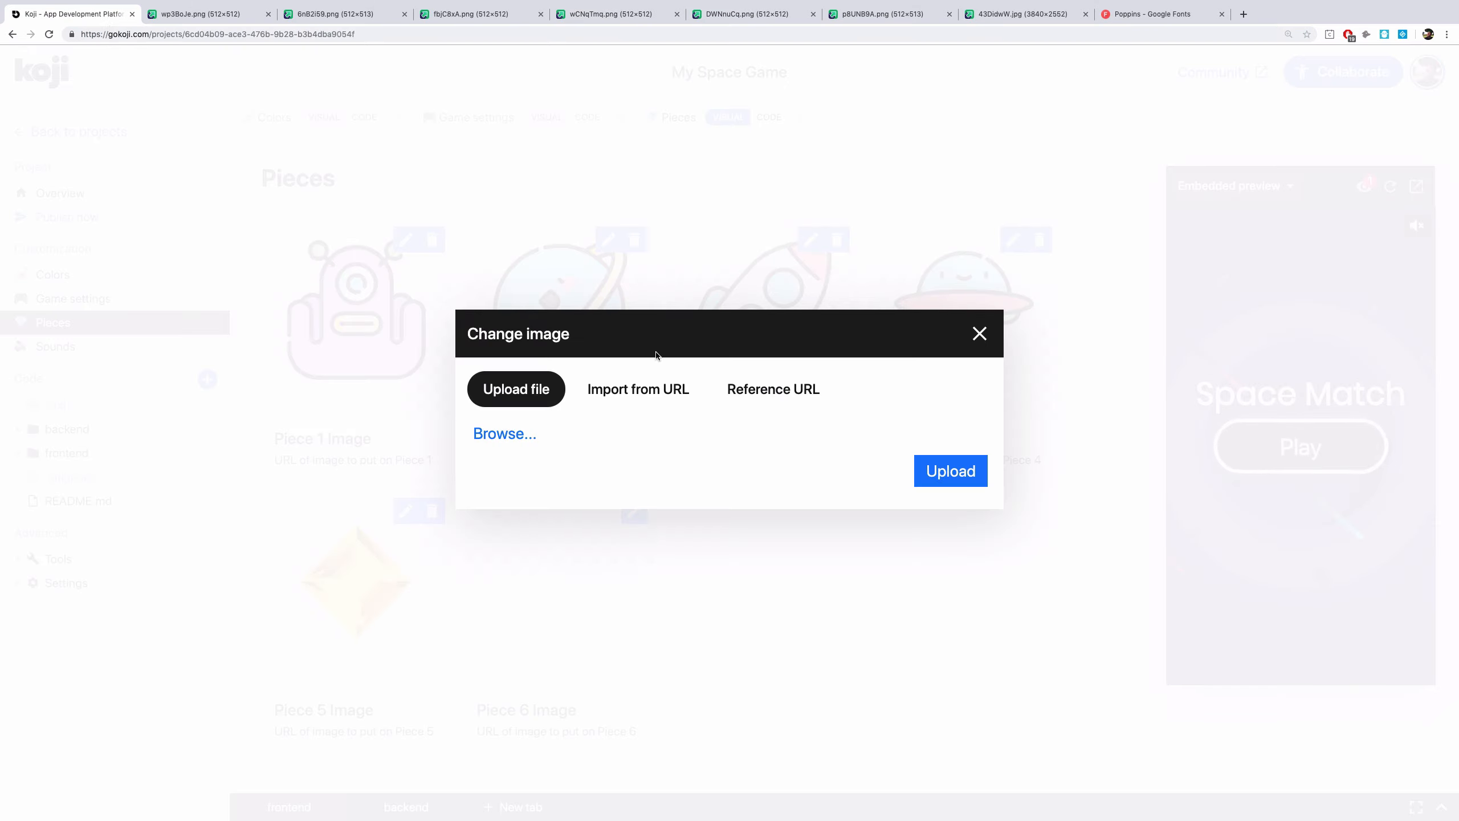
{"action": "left_click", "coordinate": [638, 376]}
{"action": "key", "text": "ctrl+v"}
{"action": "left_click", "coordinate": [970, 484]}
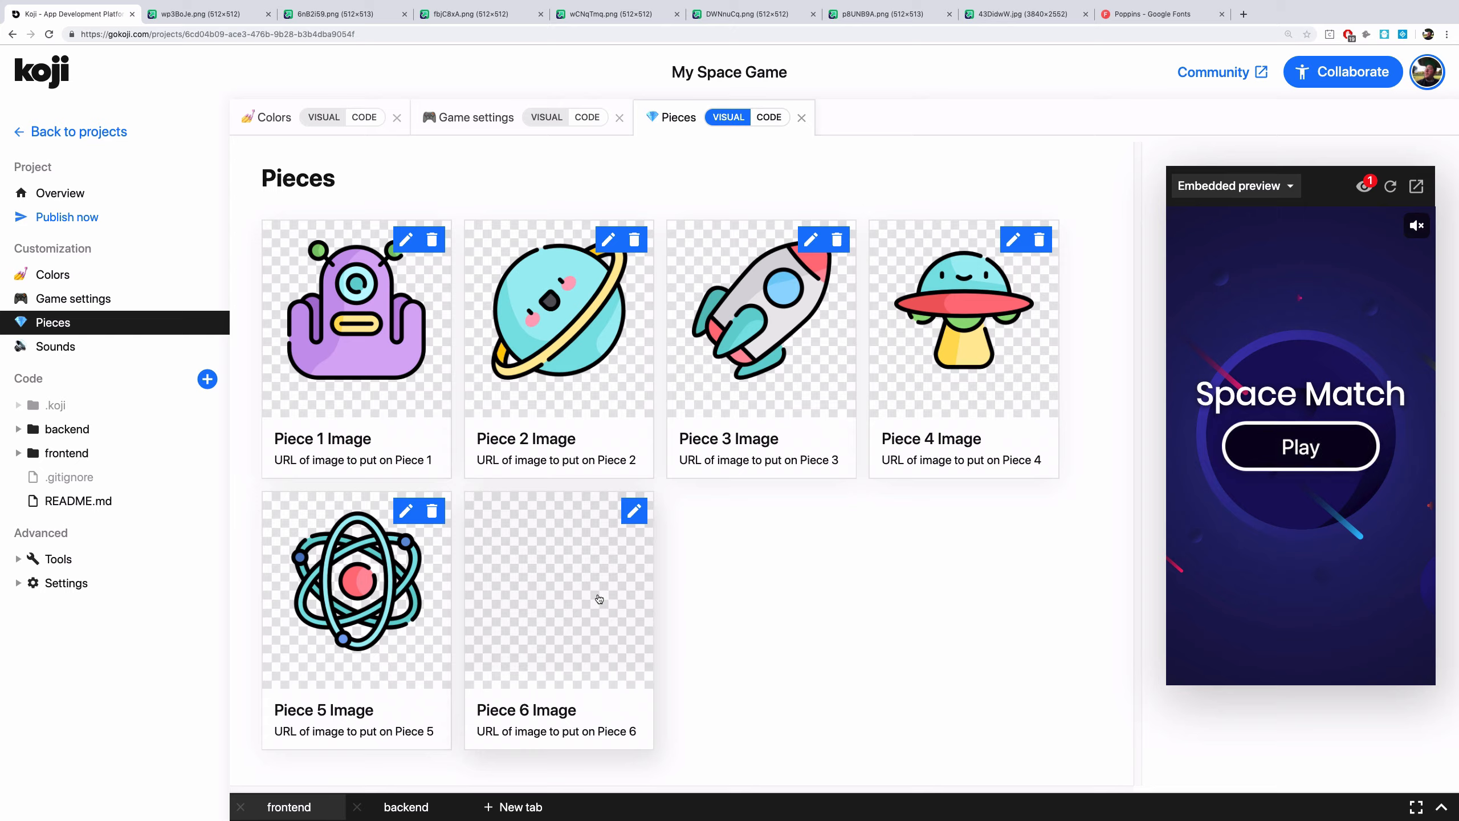
{"action": "left_click", "coordinate": [599, 599]}
{"action": "left_click", "coordinate": [653, 396]}
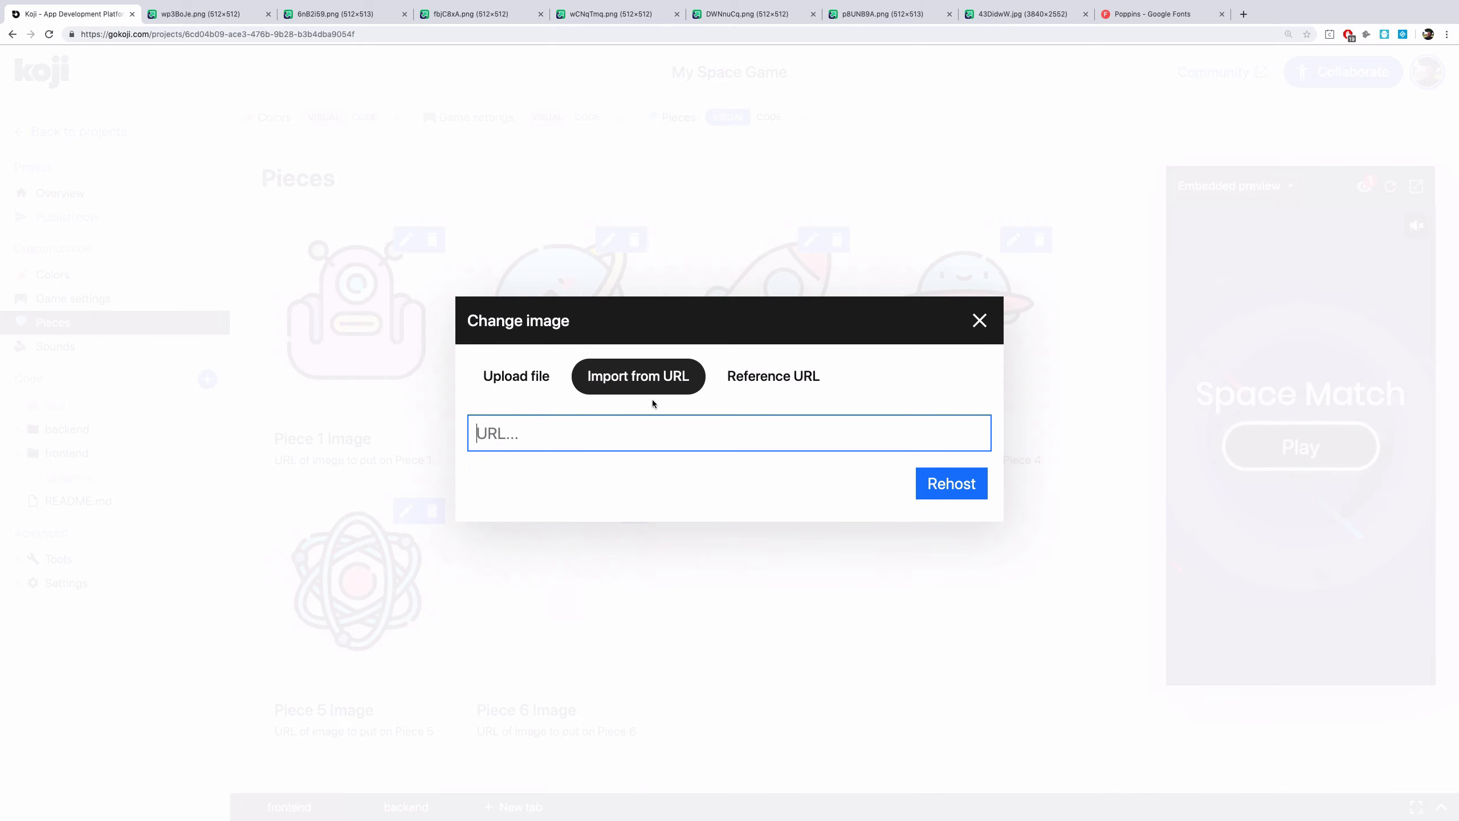
{"action": "left_click", "coordinate": [913, 17]}
{"action": "left_click", "coordinate": [546, 34]}
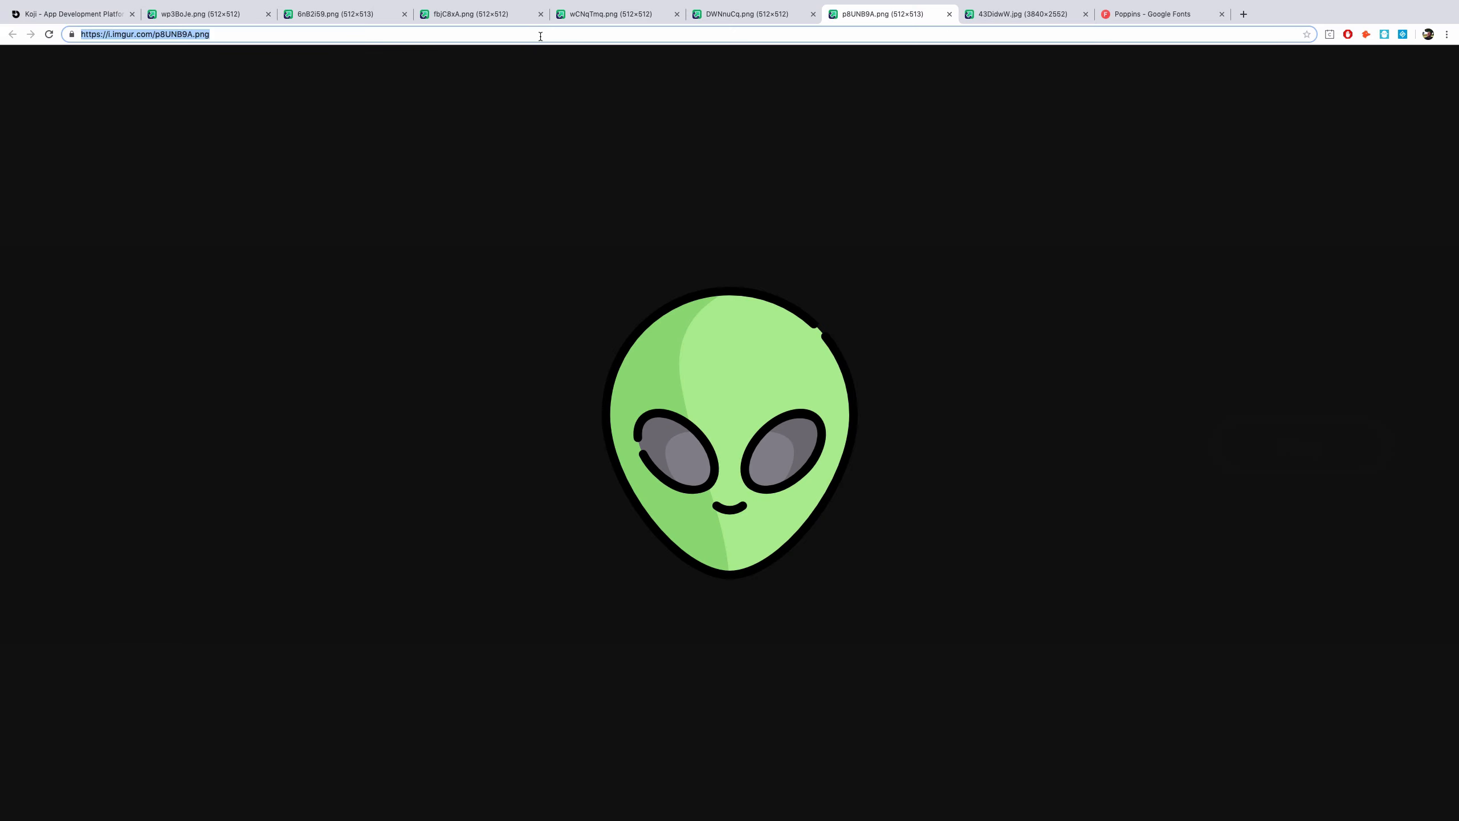
{"action": "key", "text": "ctrl+c"}
{"action": "left_click", "coordinate": [69, 13]}
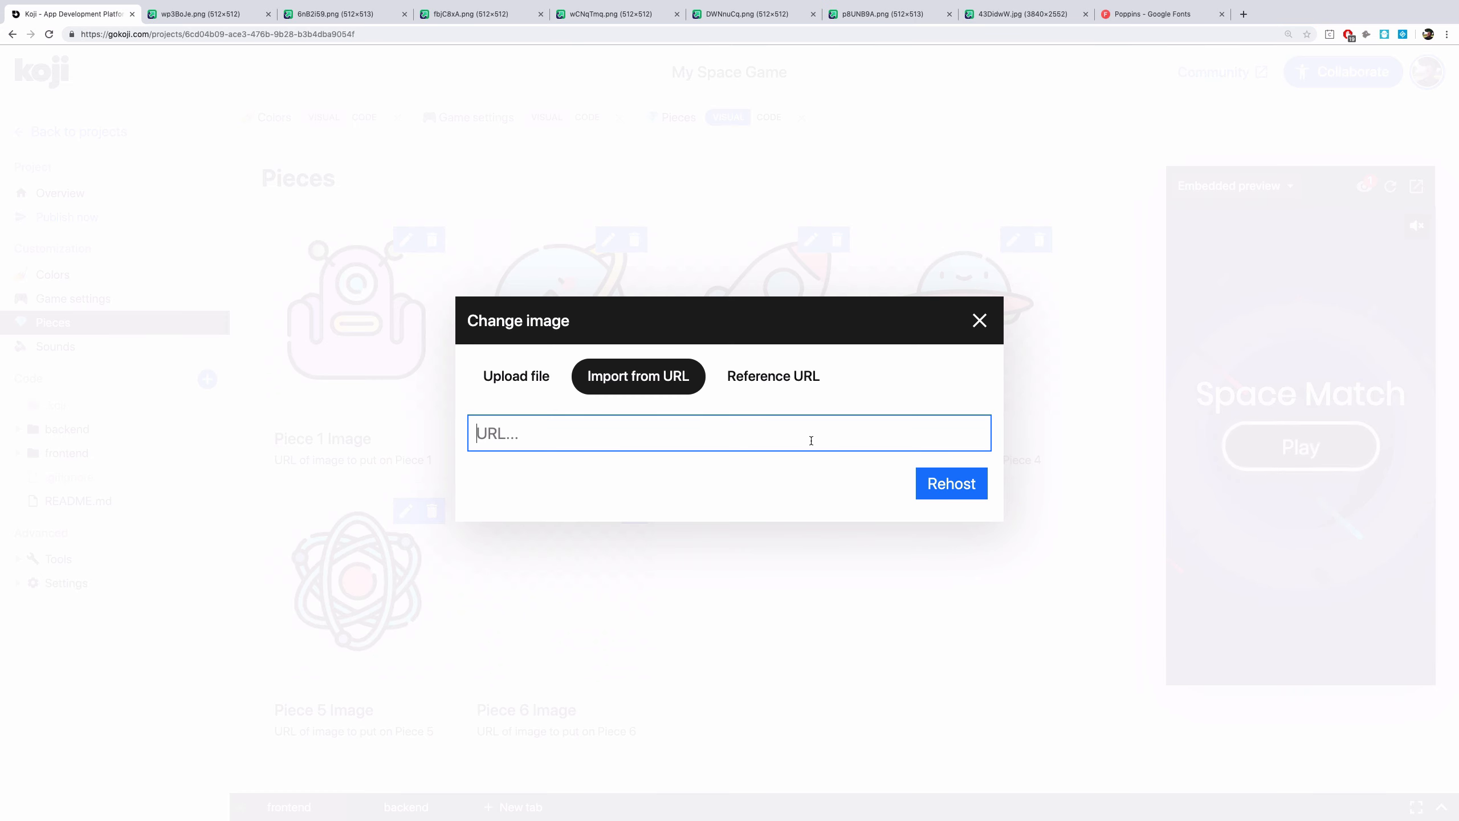
{"action": "key", "text": "ctrl+v"}
{"action": "left_click", "coordinate": [942, 487]}
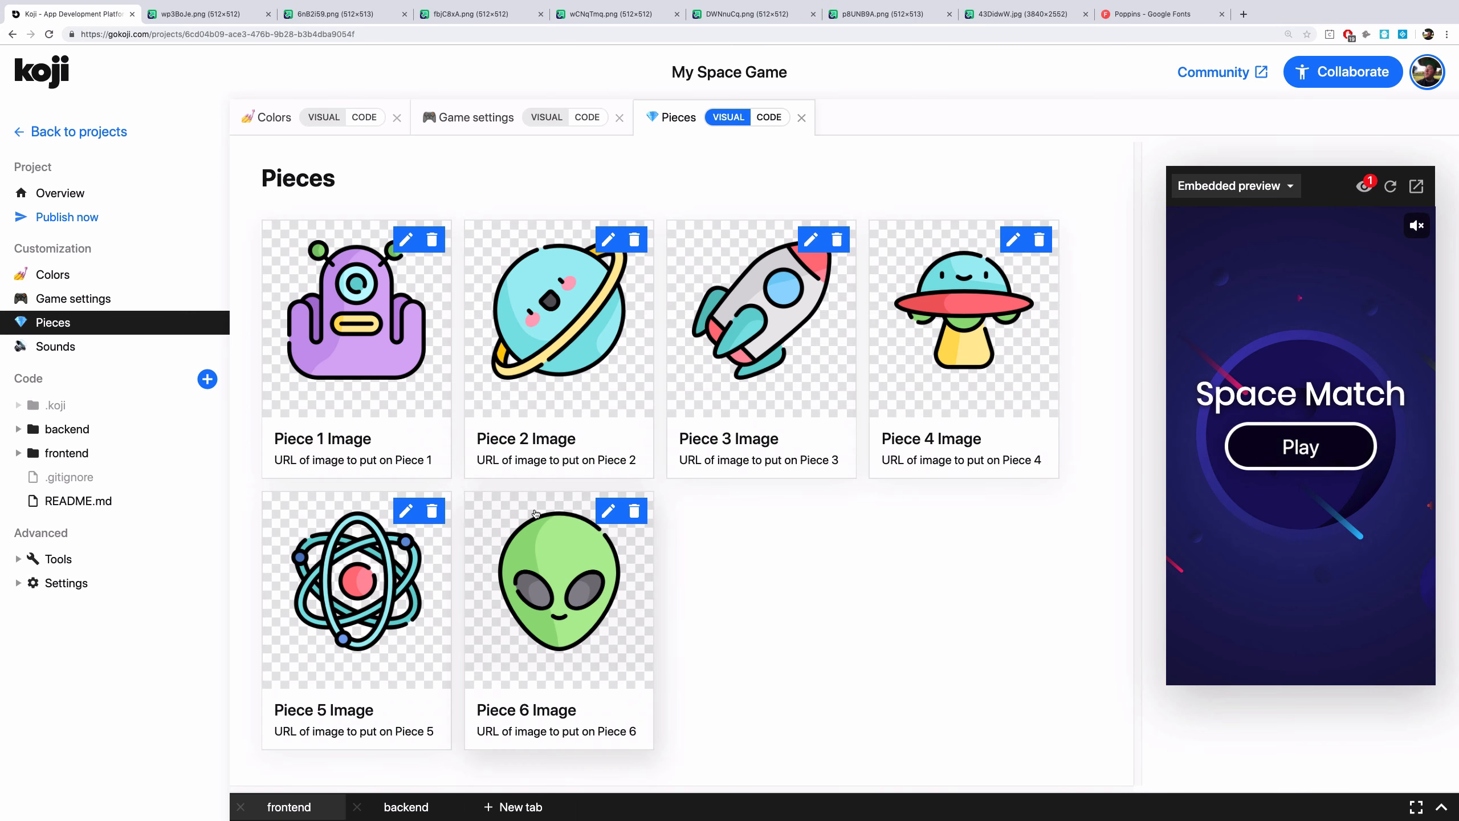
Open the sound settings and start the preview game, swapping two pieces to test a match
{"action": "left_click", "coordinate": [56, 346]}
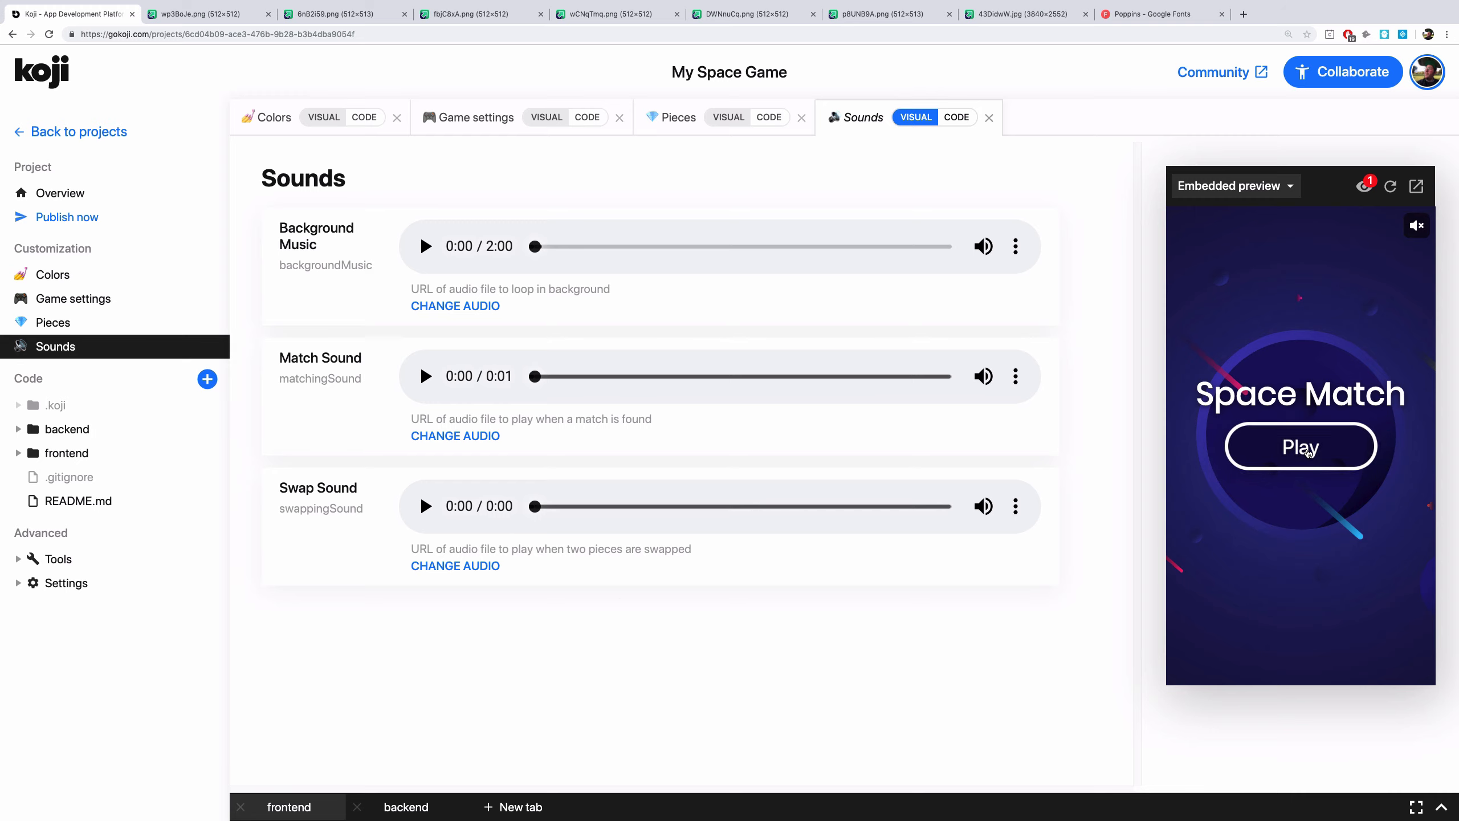
{"action": "left_click", "coordinate": [1308, 452]}
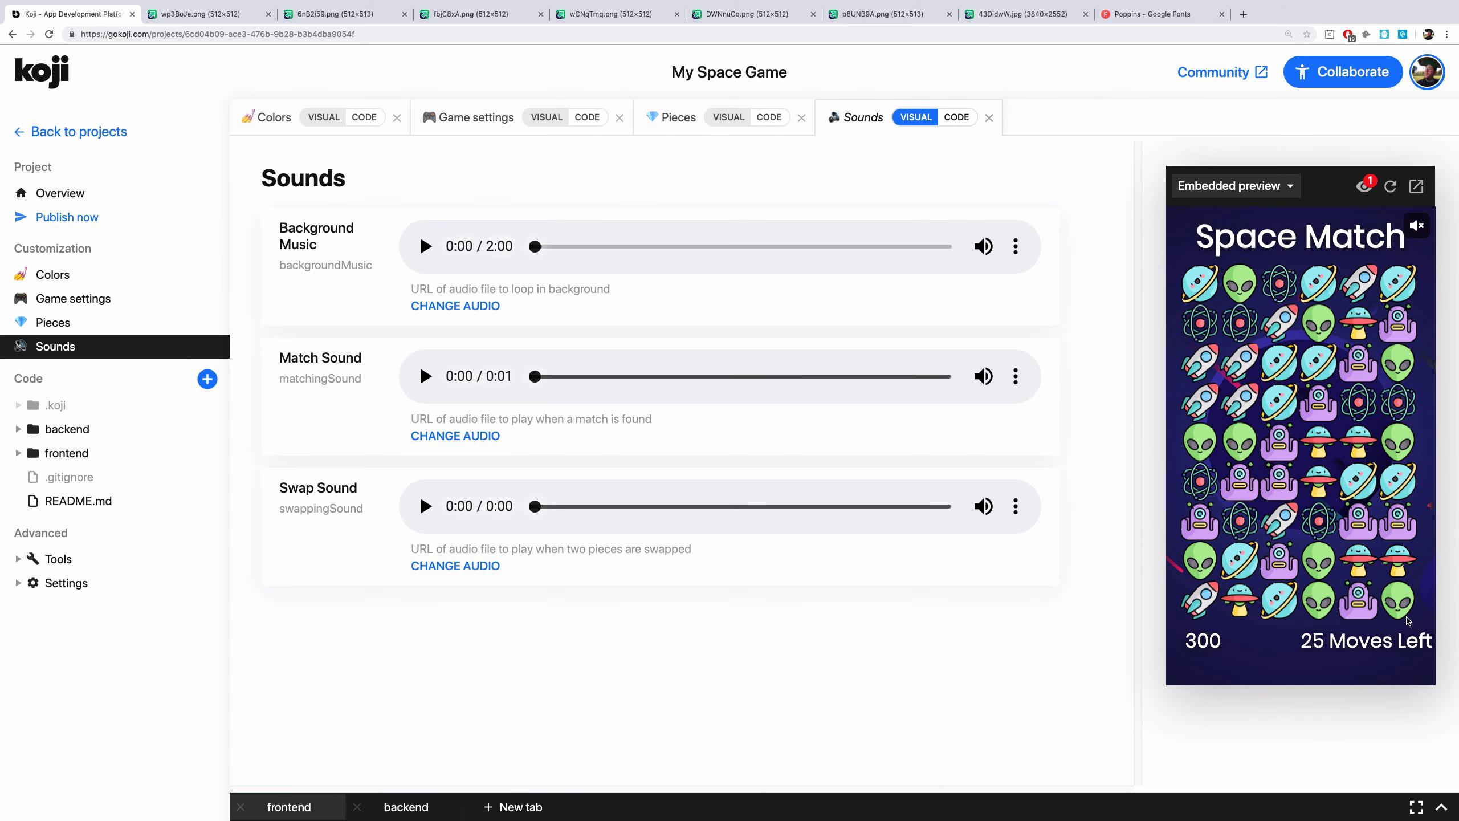
{"action": "left_click_drag", "start_coordinate": [1208, 520], "coordinate": [1202, 497]}
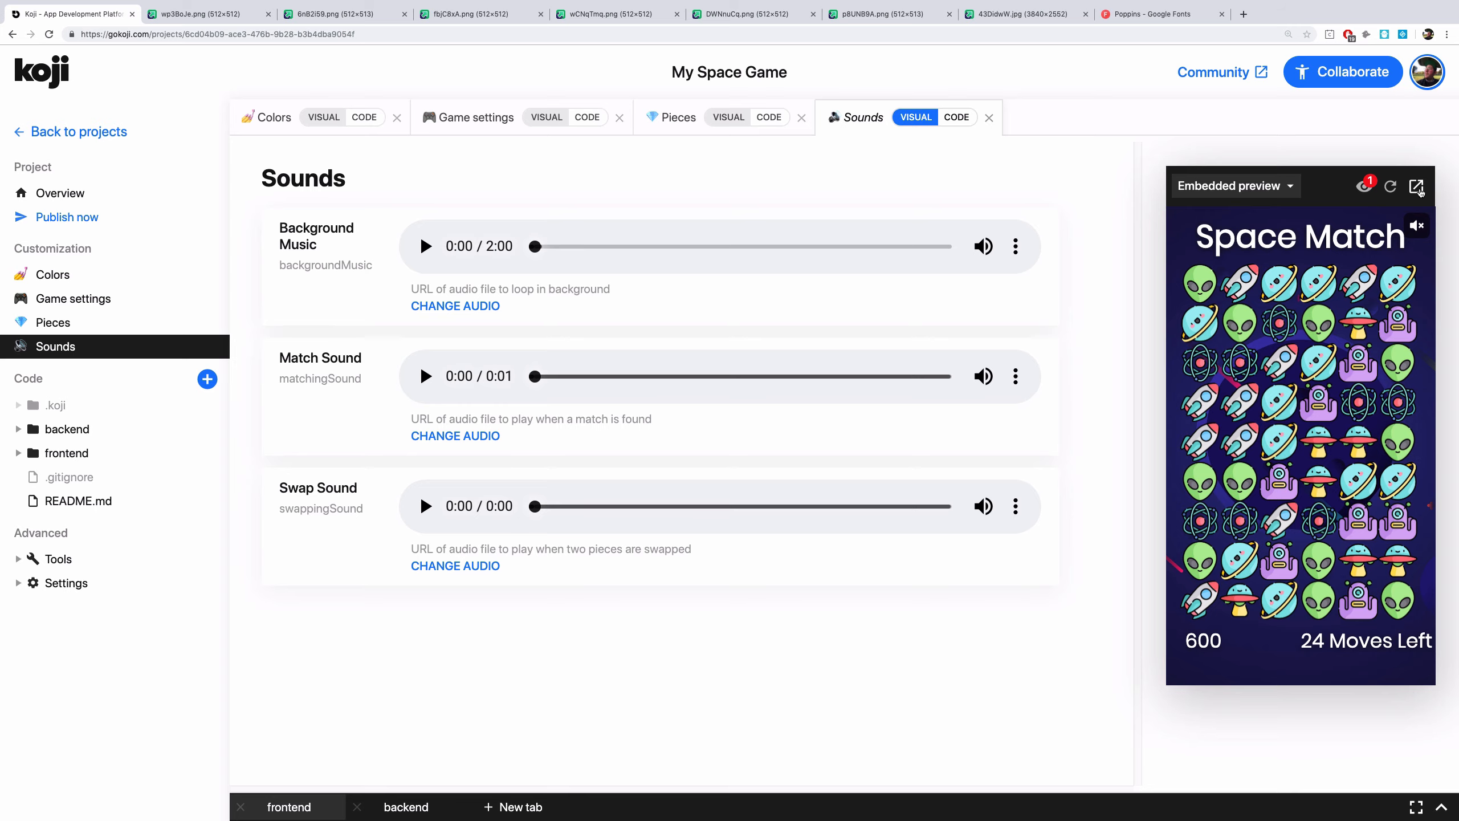
Open the preview in a separate tab, play the game with one move, and return to the editor
{"action": "left_click", "coordinate": [1417, 187]}
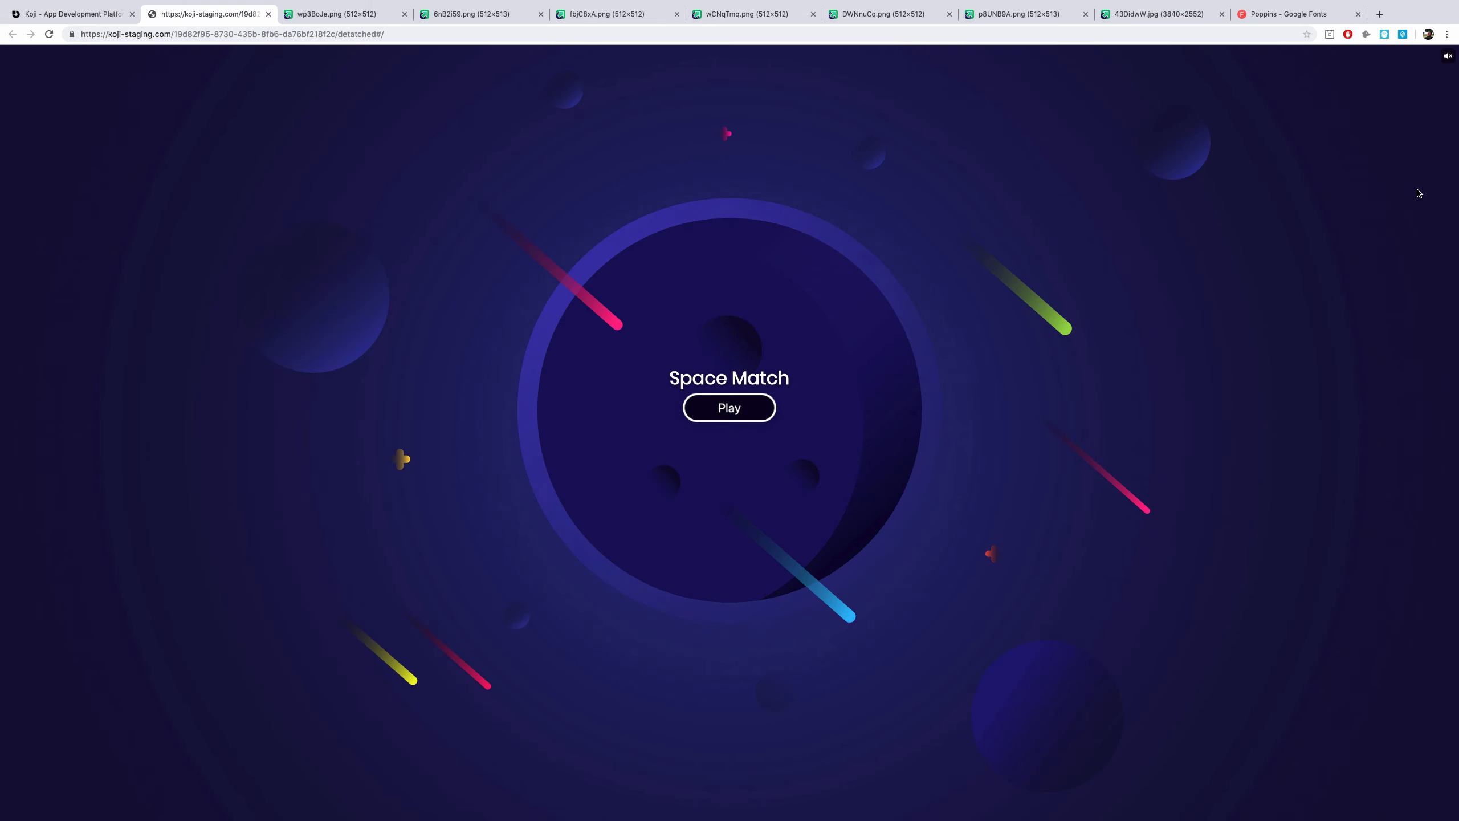
{"action": "left_click", "coordinate": [709, 417]}
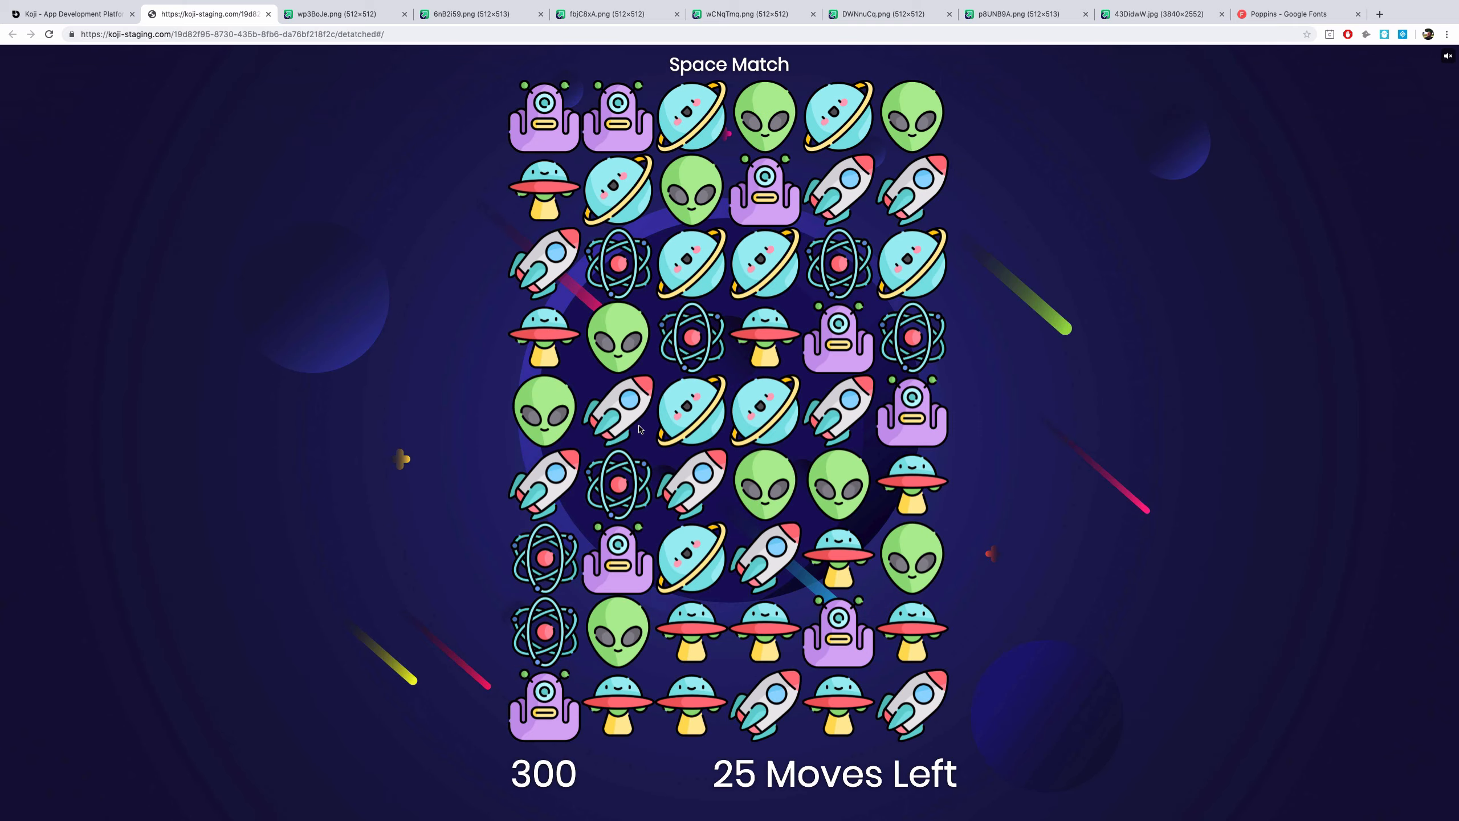
{"action": "left_click_drag", "start_coordinate": [640, 429], "coordinate": [618, 483]}
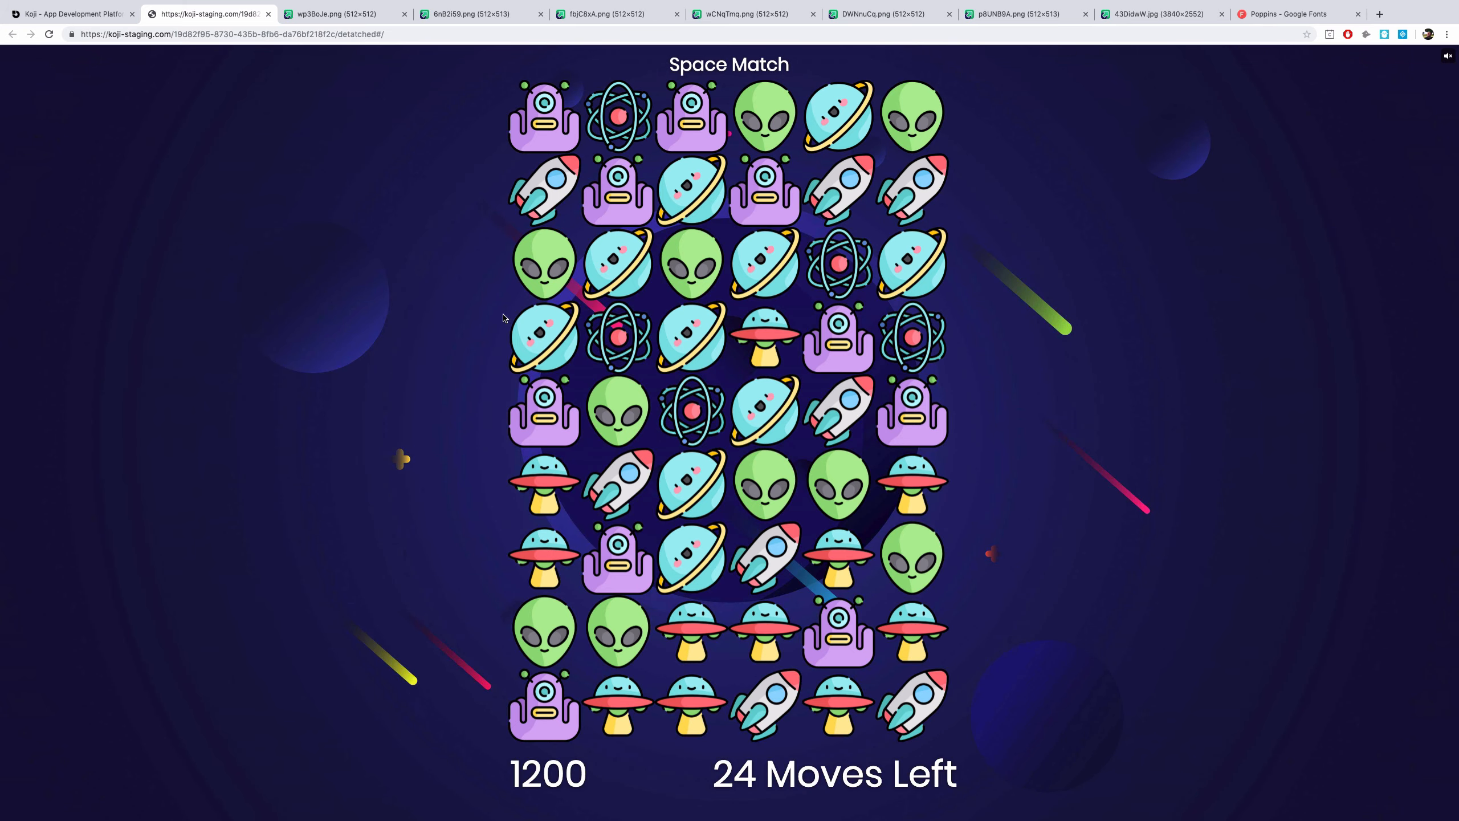
{"action": "left_click", "coordinate": [91, 19]}
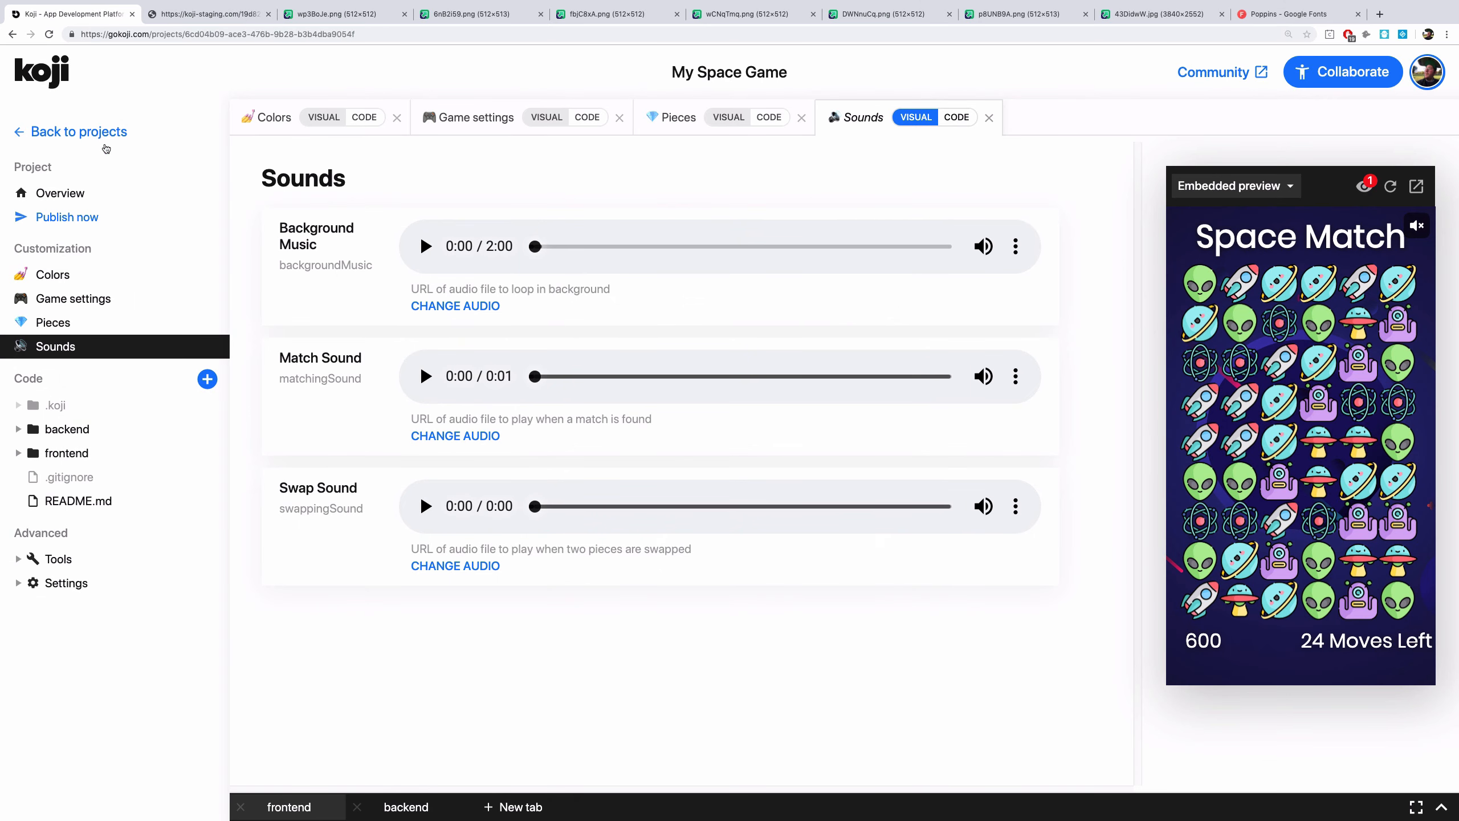
Open the publish form and name the app Space Match
{"action": "left_click", "coordinate": [92, 218]}
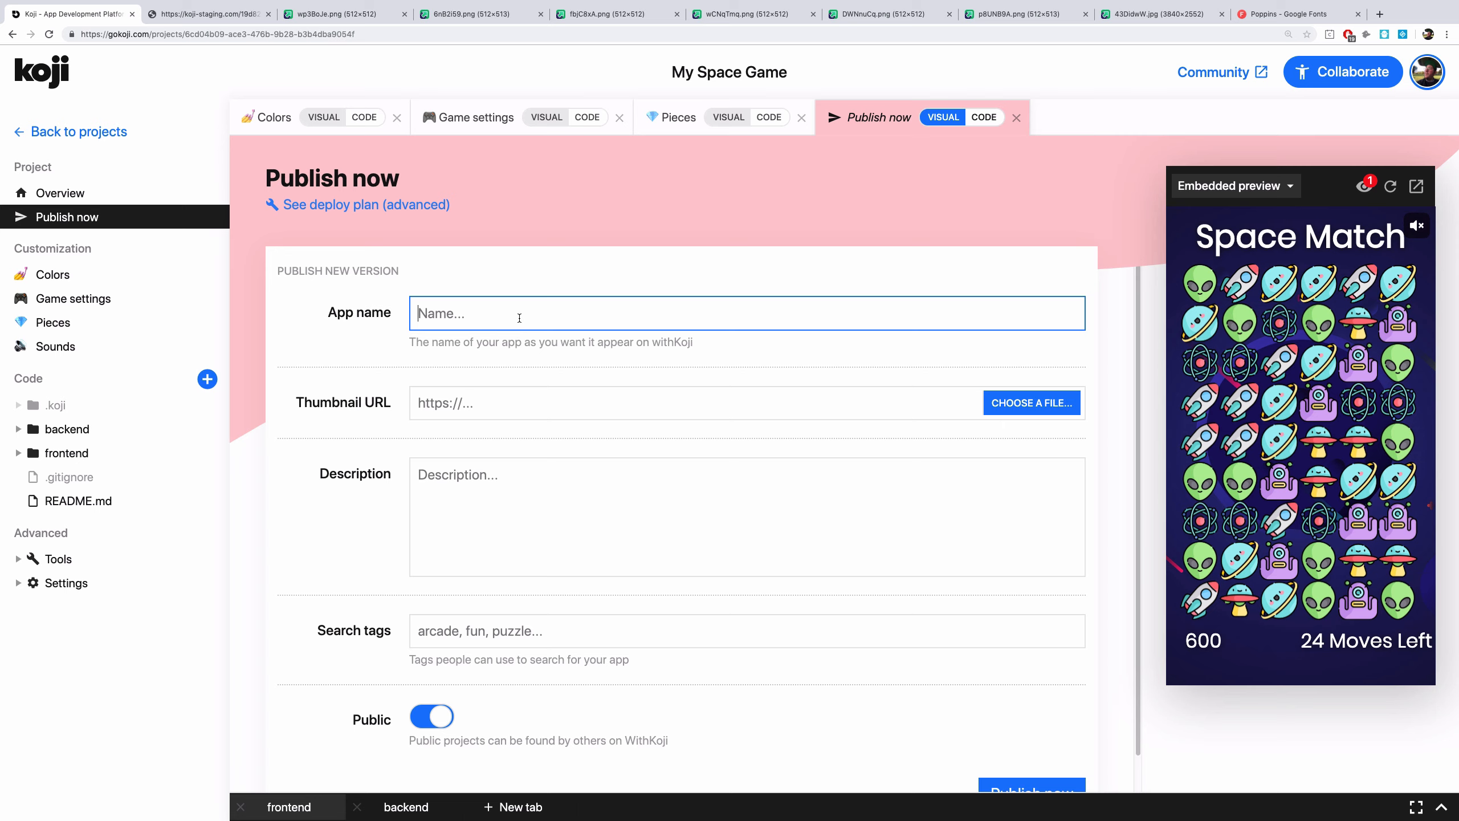
{"action": "type", "text": "Space Match"}
{"action": "left_click", "coordinate": [1147, 15]}
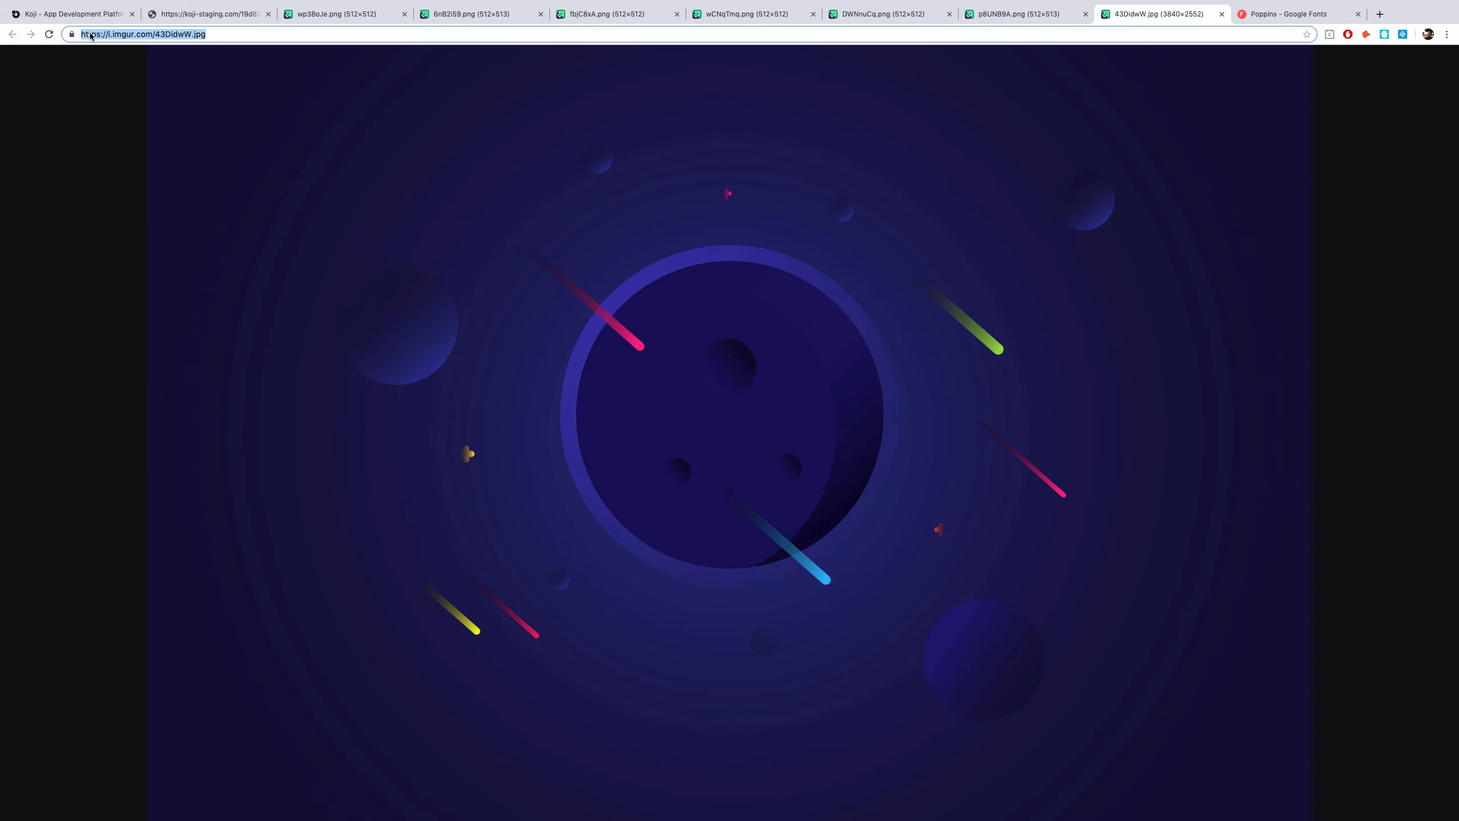
{"action": "left_click", "coordinate": [86, 17]}
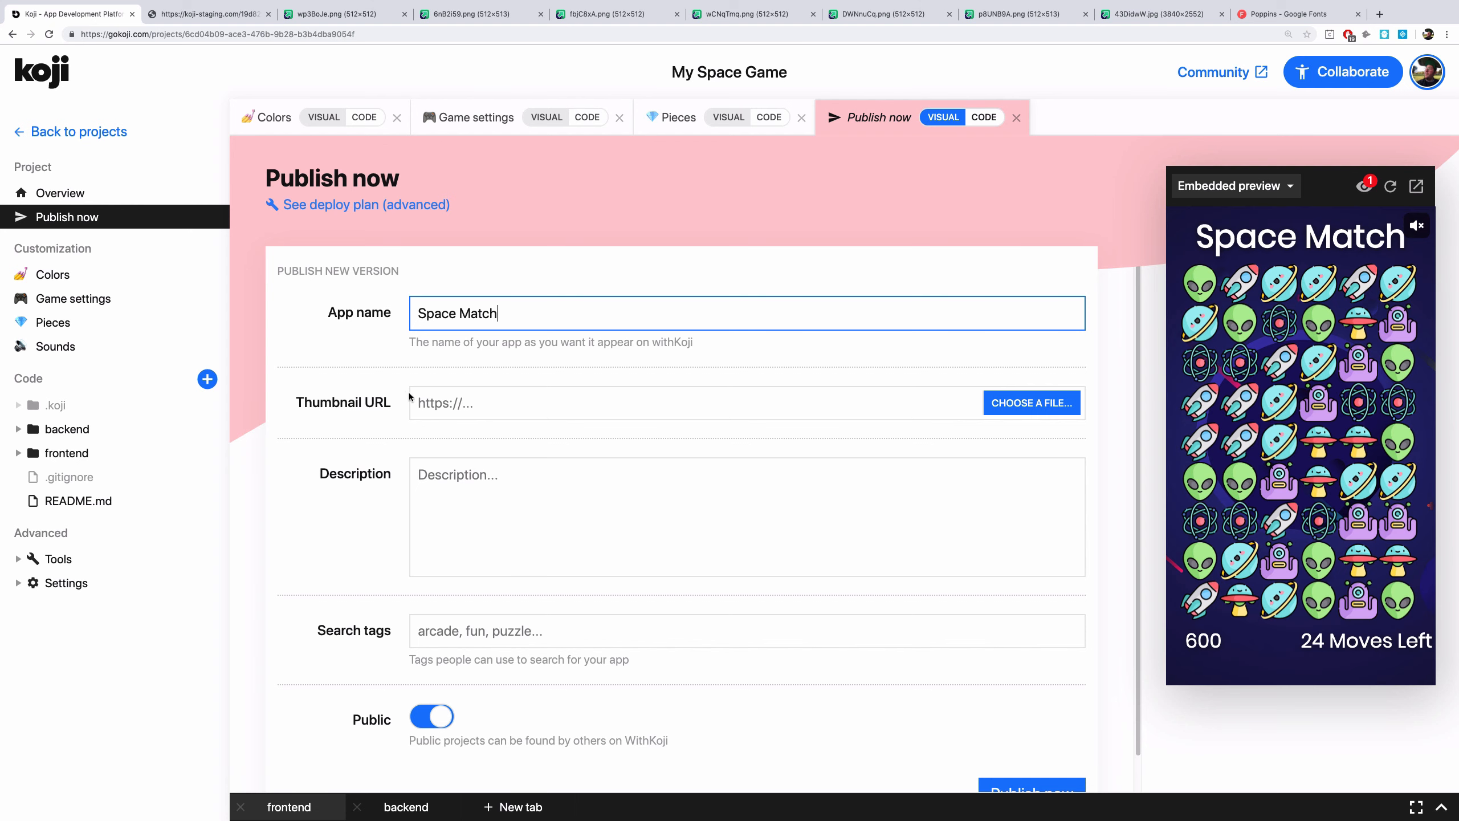
{"action": "left_click", "coordinate": [456, 404]}
{"action": "type", "text": "https://i.imgur.com/43DidwW.jpg"}
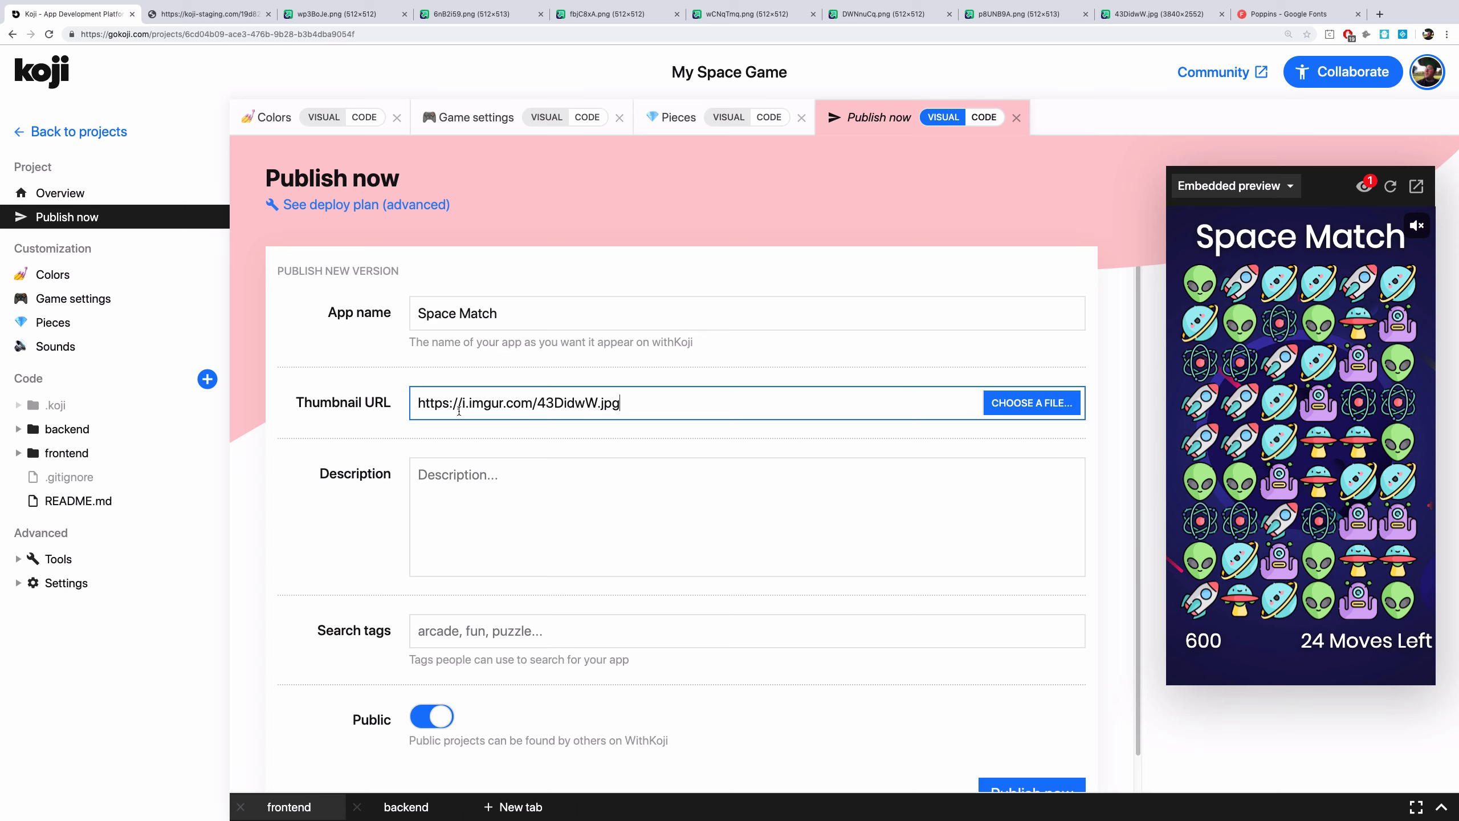
Enter the description "Play this match 3 game set in space."
{"action": "left_click", "coordinate": [478, 479]}
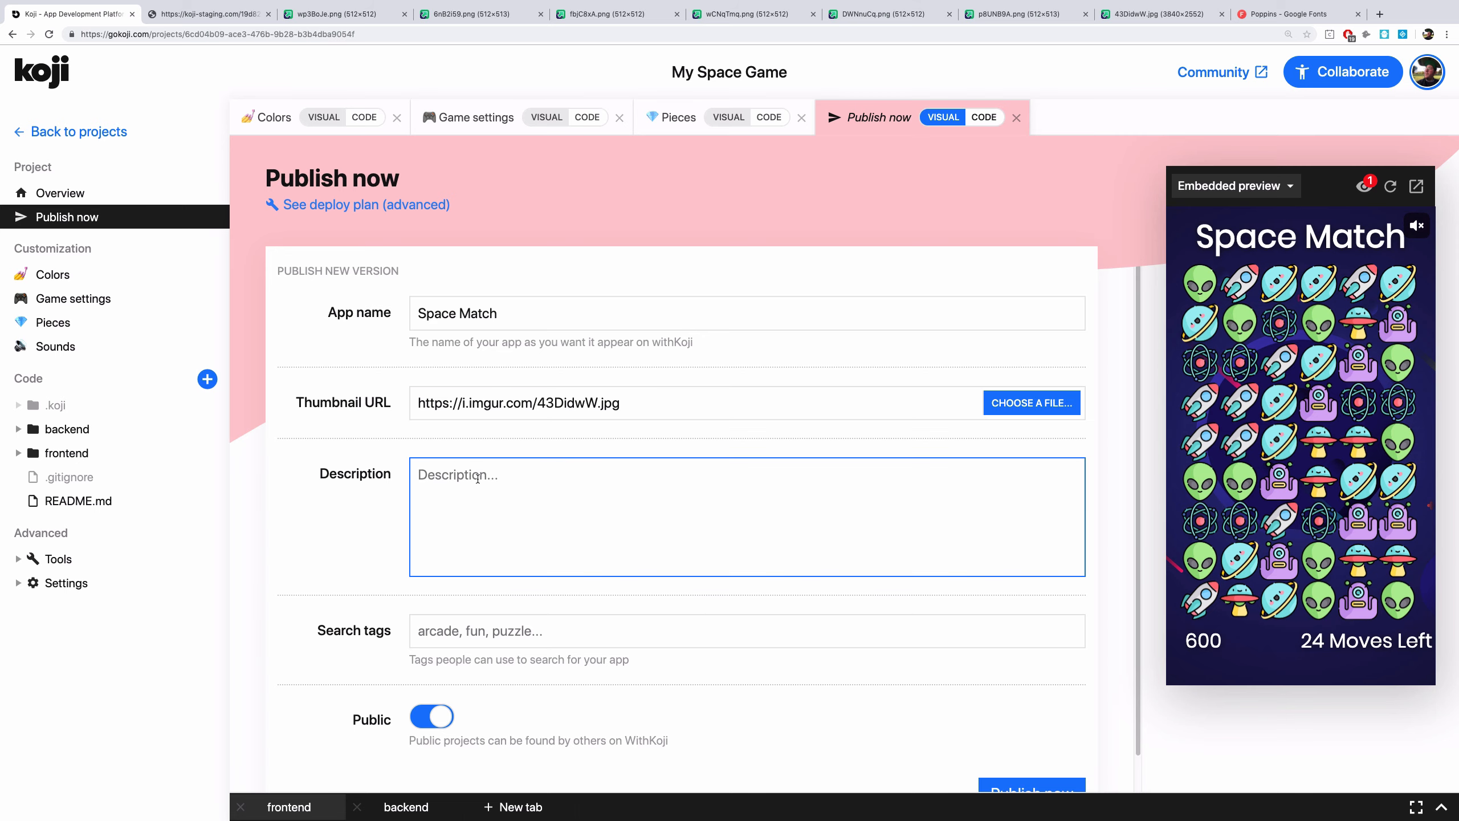
{"action": "type", "text": "Play this match 3 game set in space."}
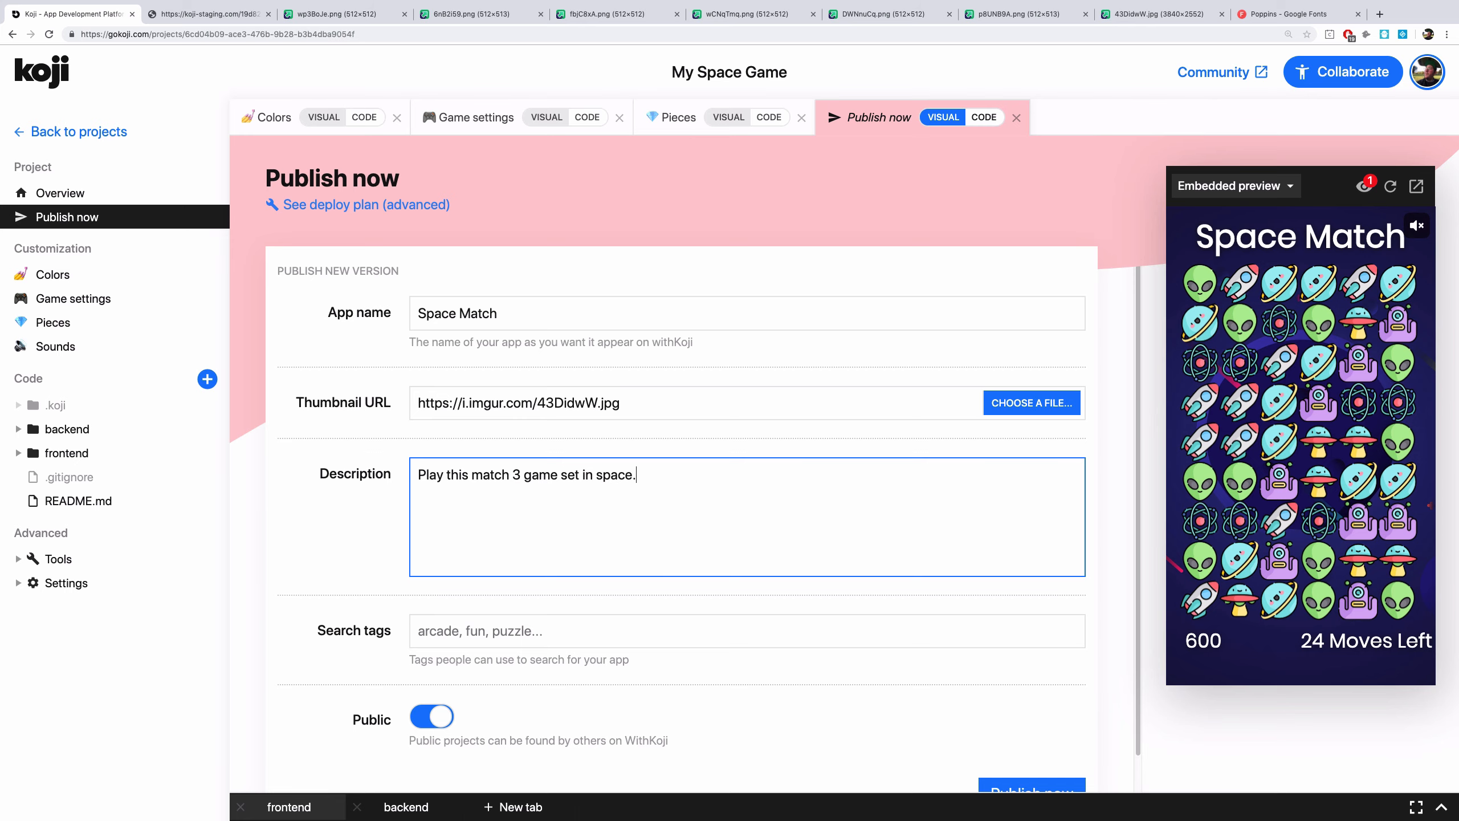
Add the search tags game, arcade, fun, space and publish the app
{"action": "scroll", "coordinate": [704, 467], "scroll_direction": "down", "scroll_amount": 1}
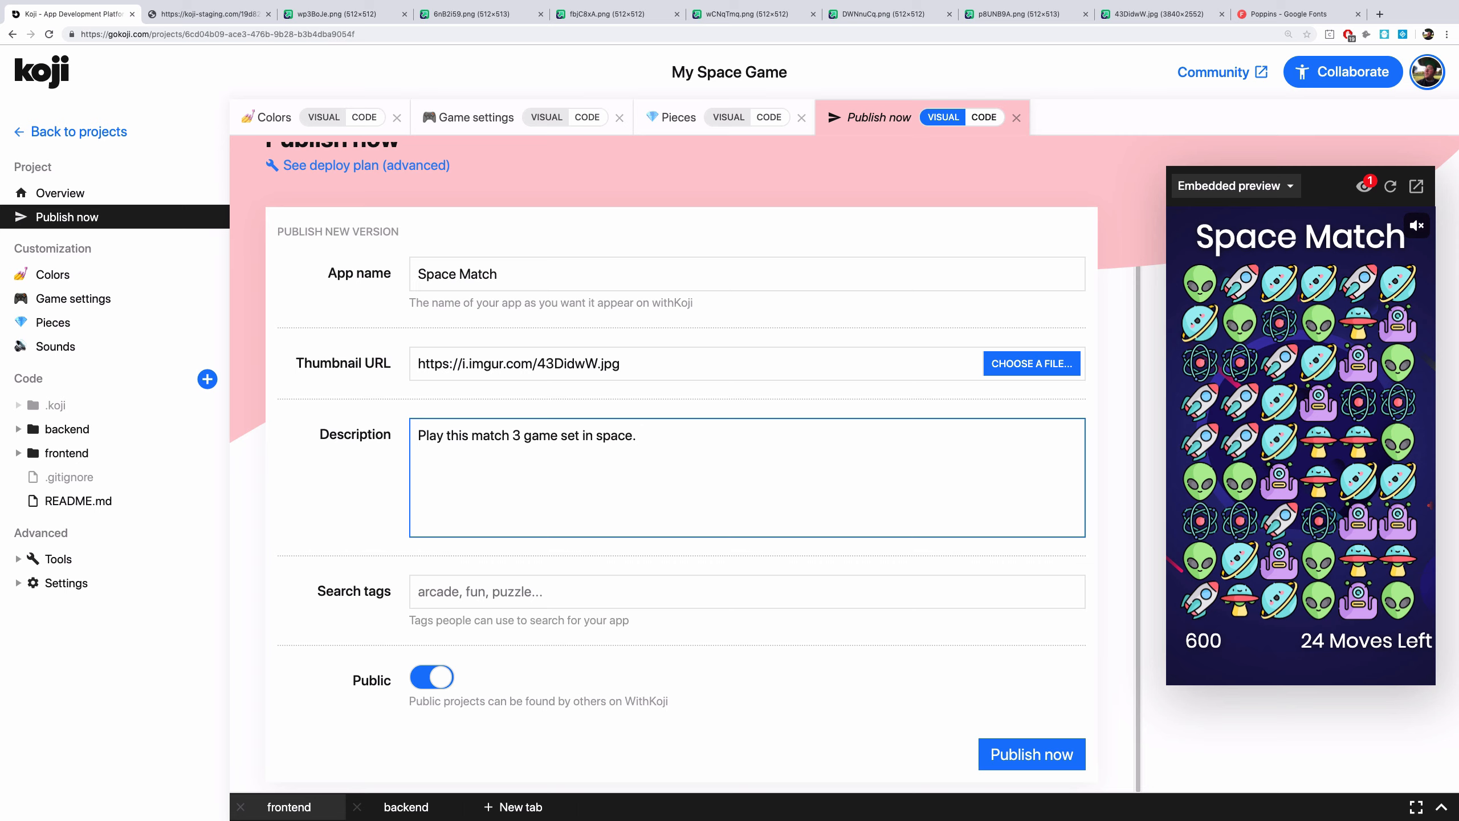
{"action": "left_click", "coordinate": [492, 588]}
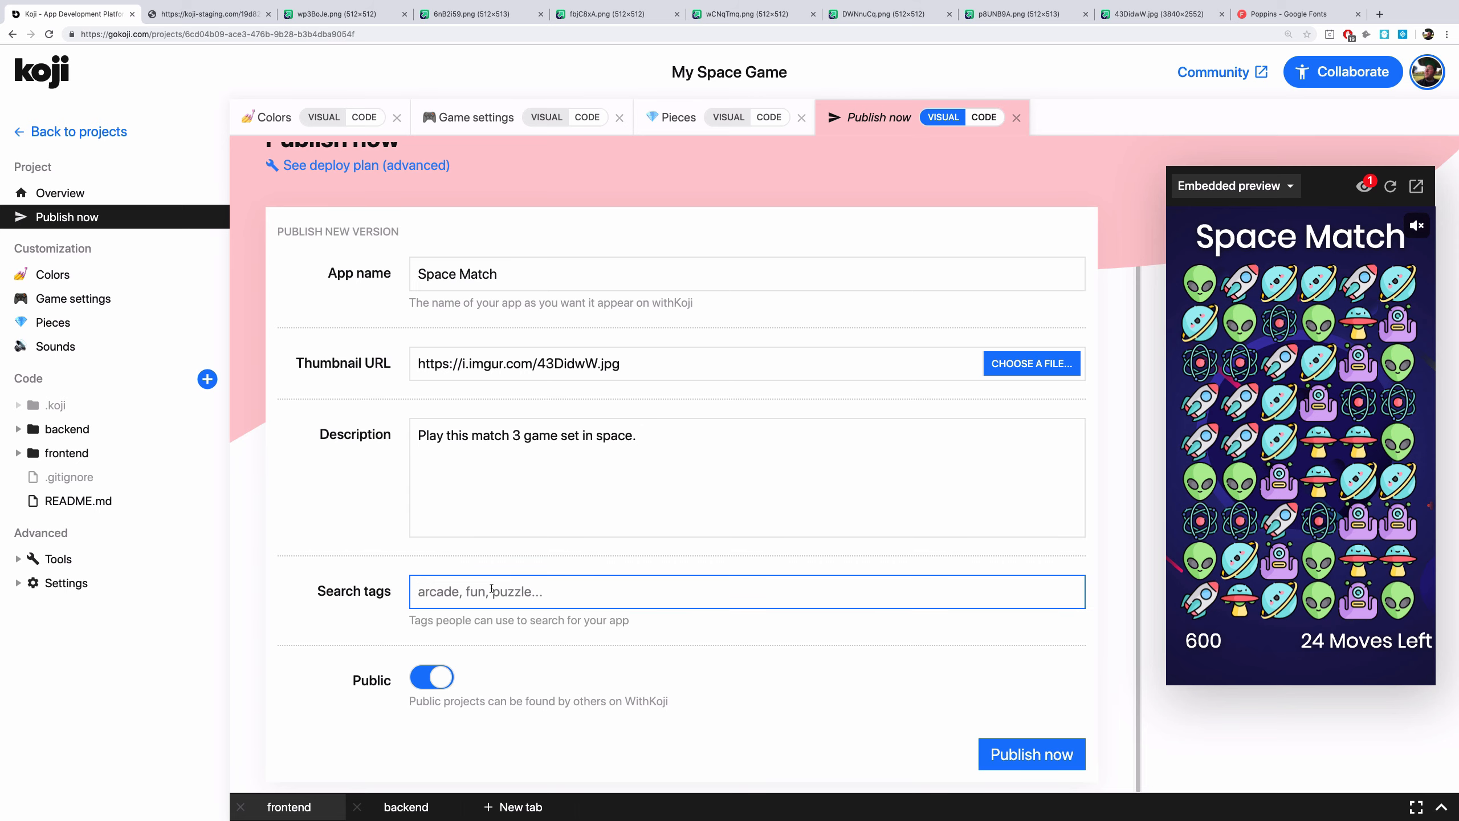
{"action": "type", "text": "game, arcade, fun, space"}
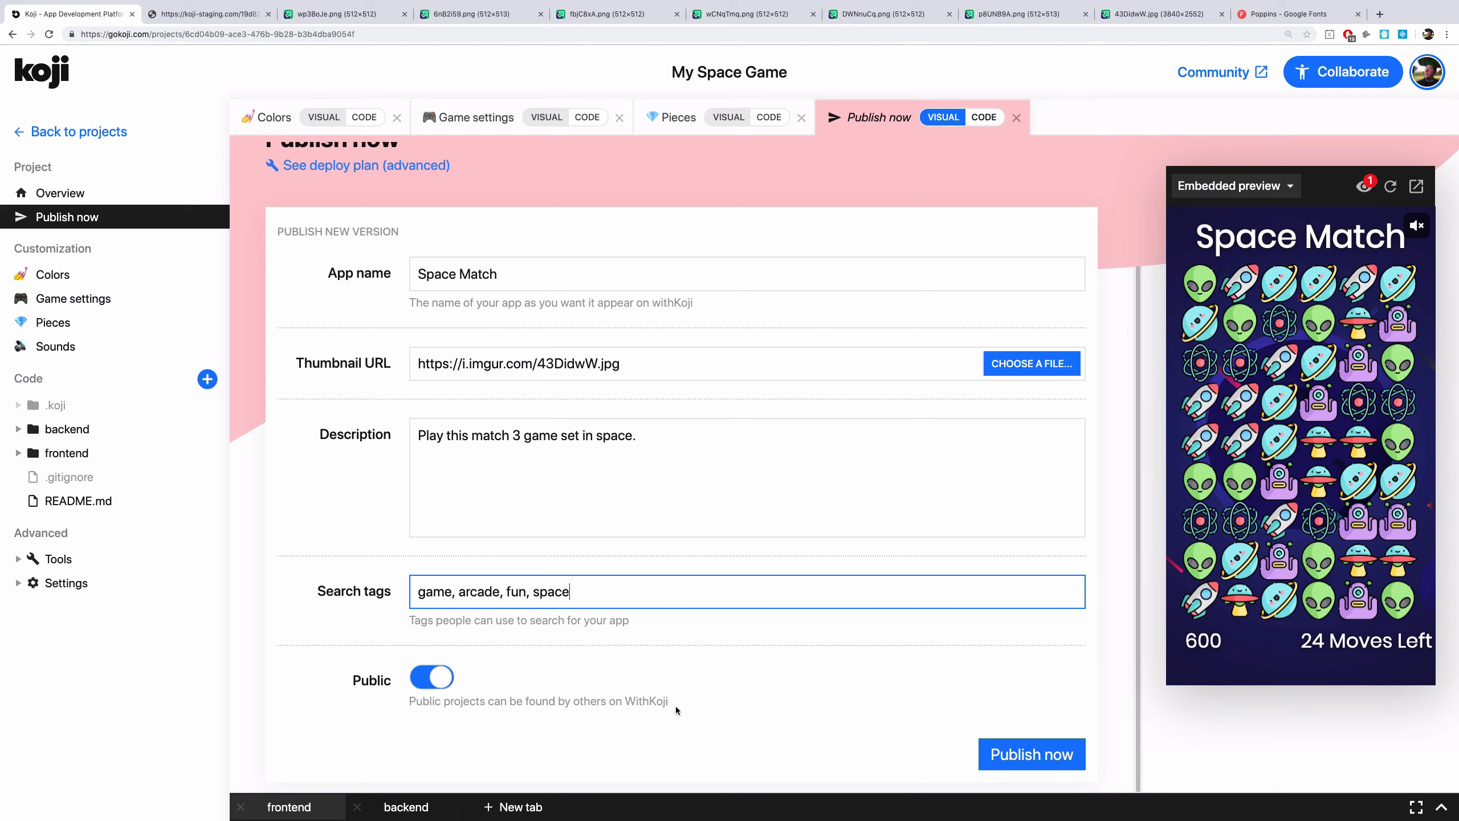
{"action": "left_click", "coordinate": [1006, 757]}
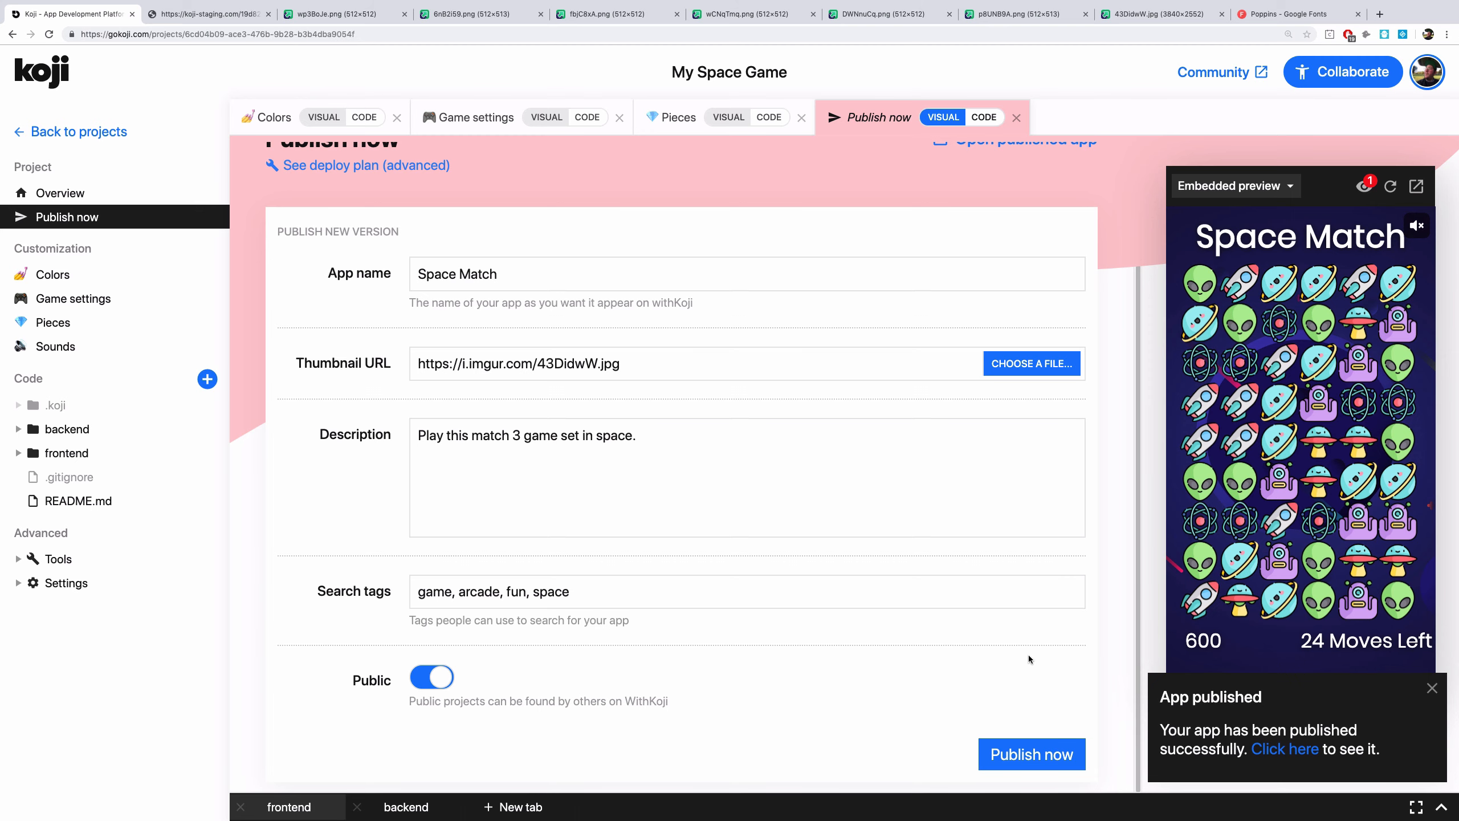
Open the published app, turn the sound on, start the game and make two matching swaps before muting it again
{"action": "scroll", "coordinate": [1029, 657], "scroll_direction": "up", "scroll_amount": 1}
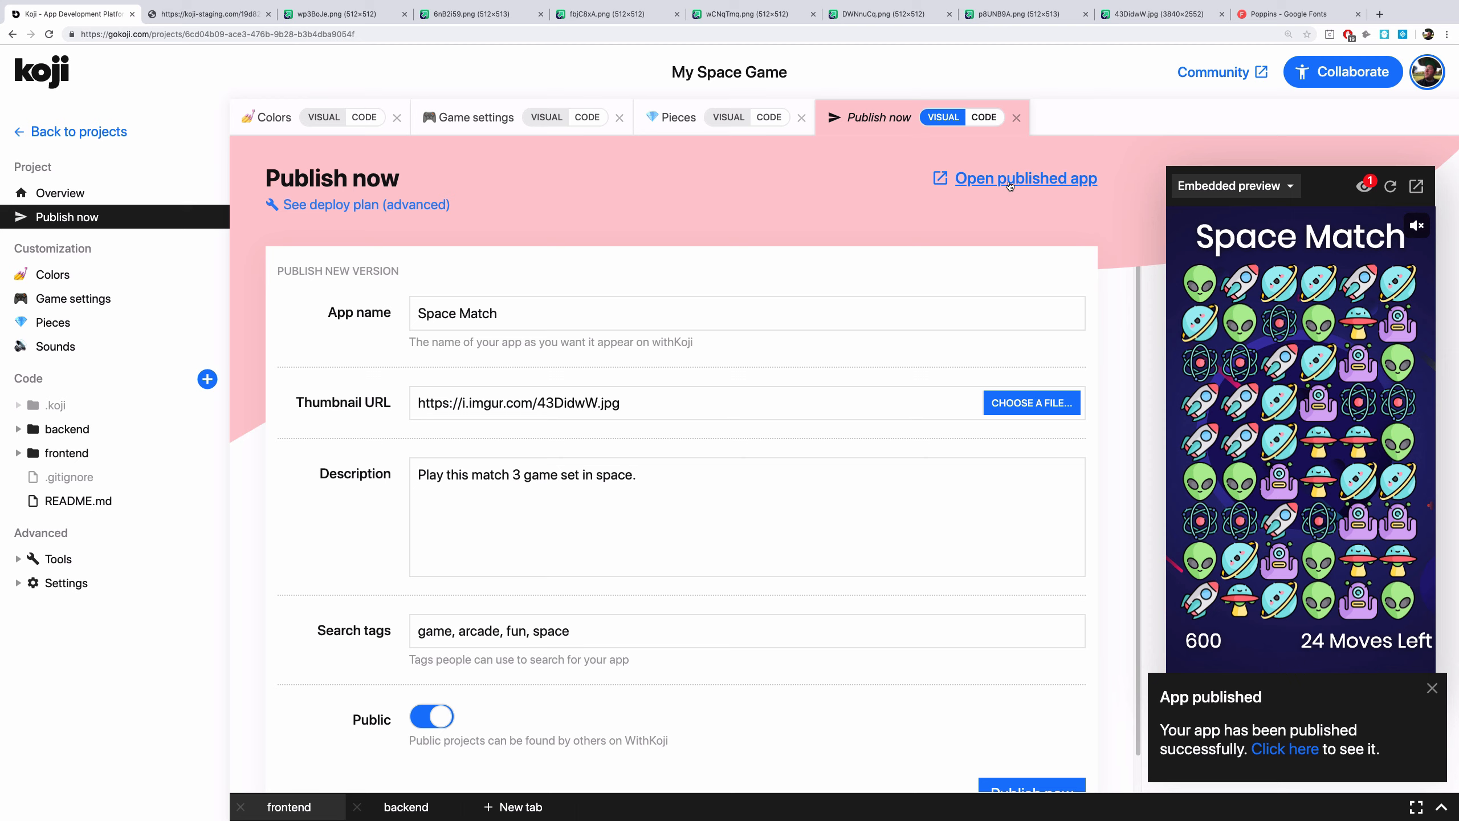
{"action": "left_click", "coordinate": [1010, 185]}
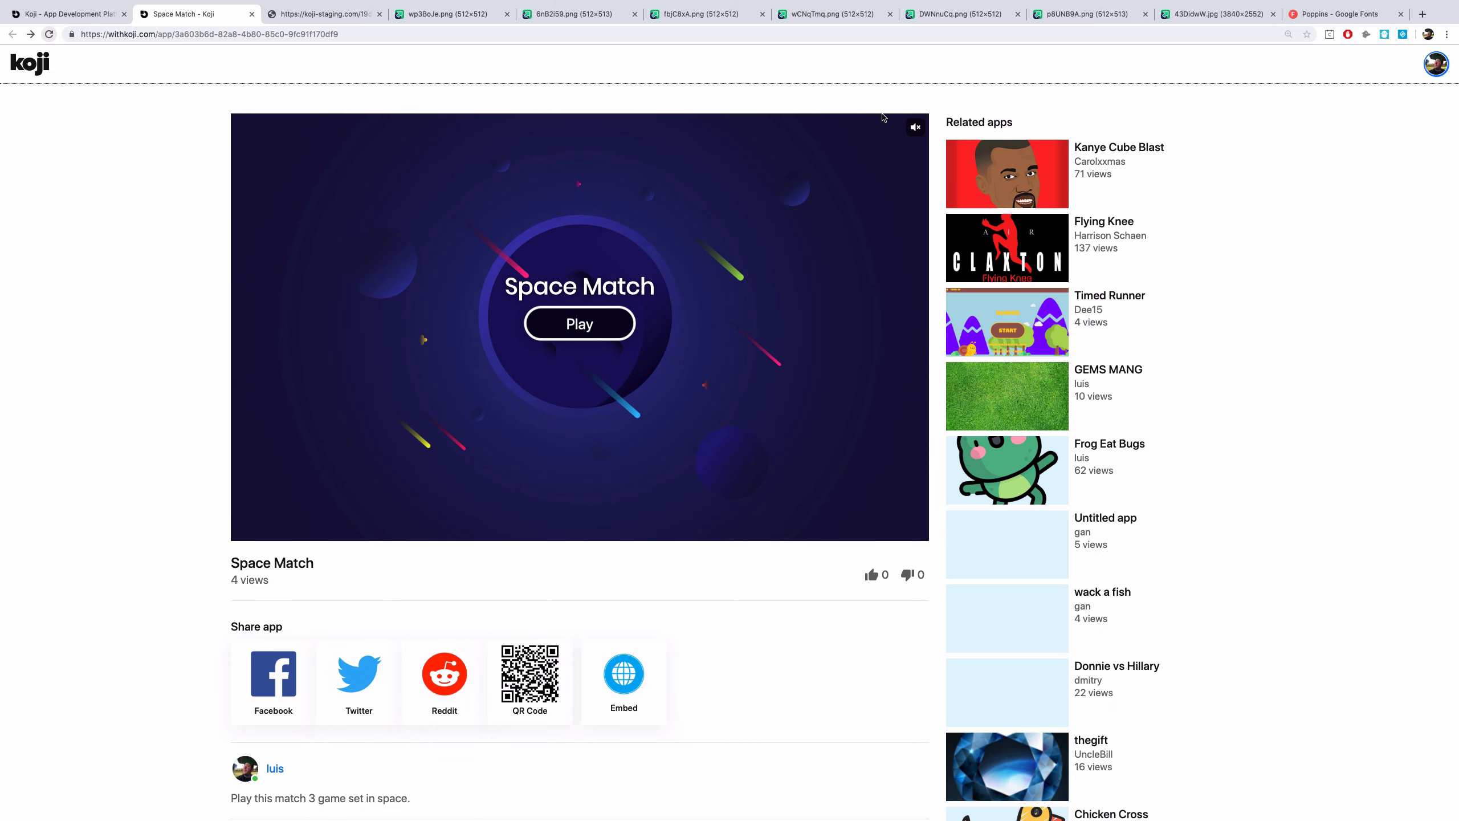
{"action": "left_click", "coordinate": [916, 127]}
{"action": "left_click", "coordinate": [595, 326]}
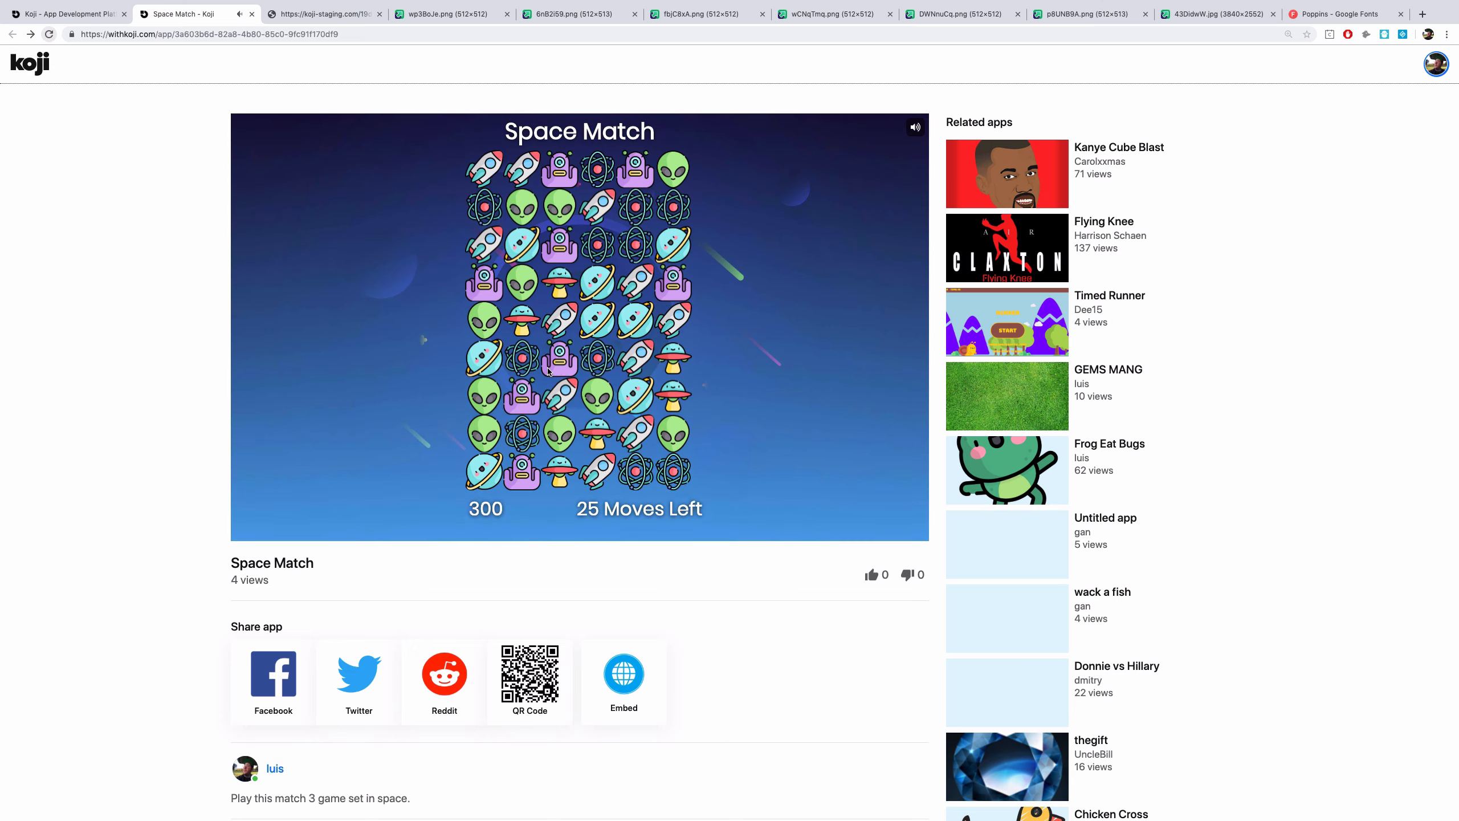
{"action": "left_click", "coordinate": [486, 333]}
{"action": "left_click", "coordinate": [485, 356]}
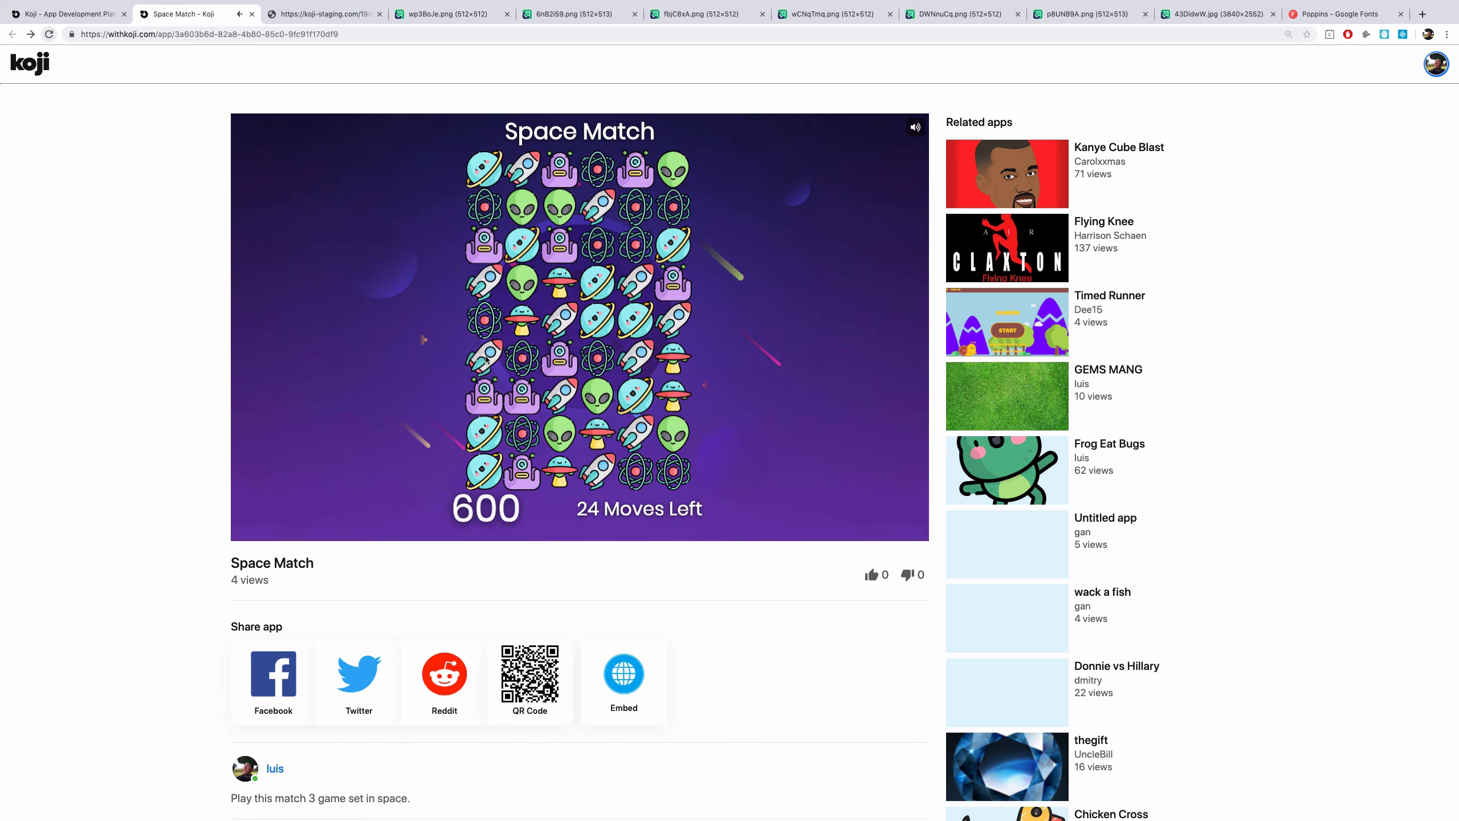
{"action": "left_click", "coordinate": [559, 357]}
{"action": "left_click", "coordinate": [557, 391]}
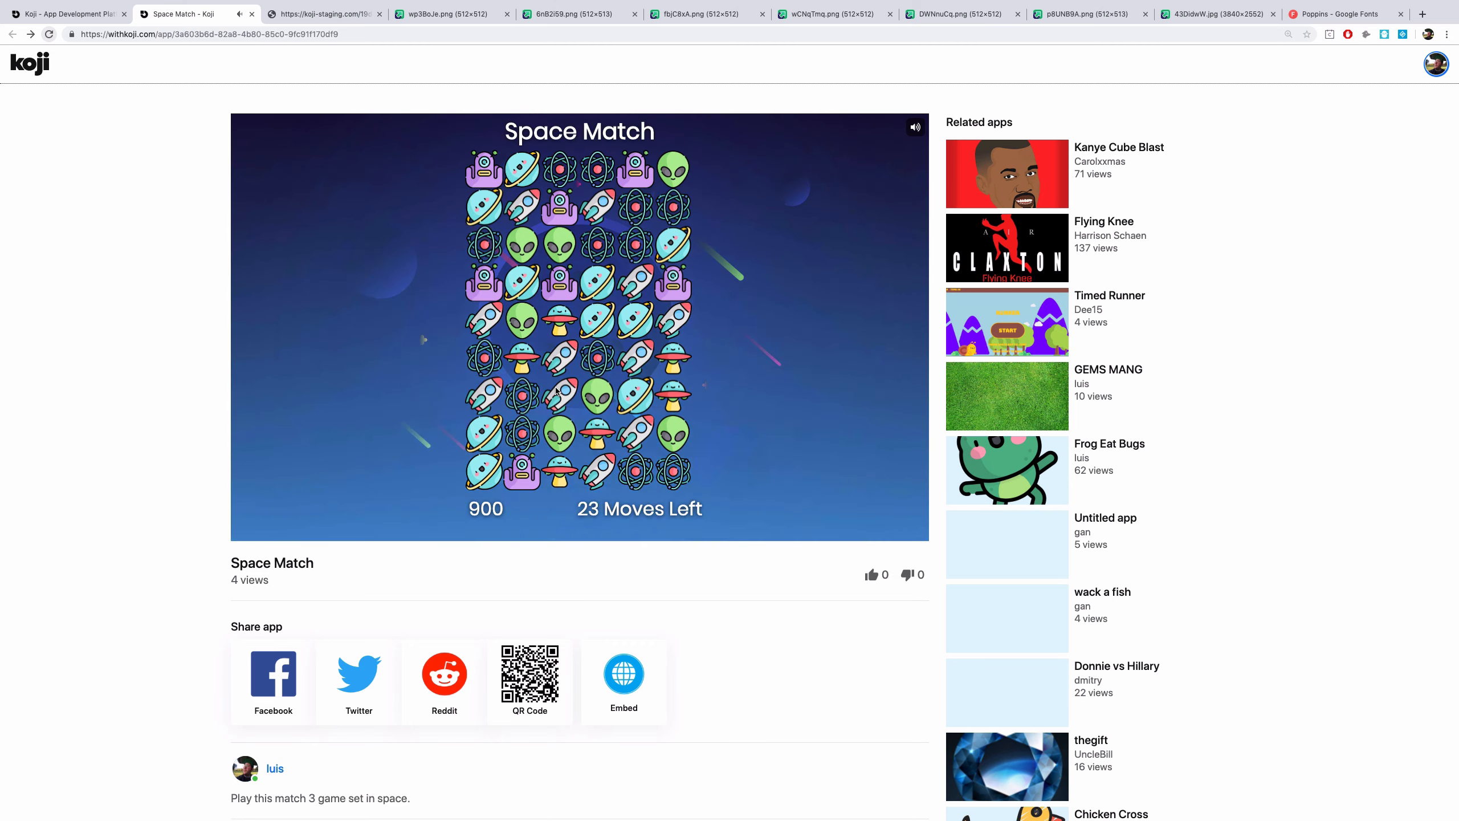
{"action": "left_click", "coordinate": [916, 127]}
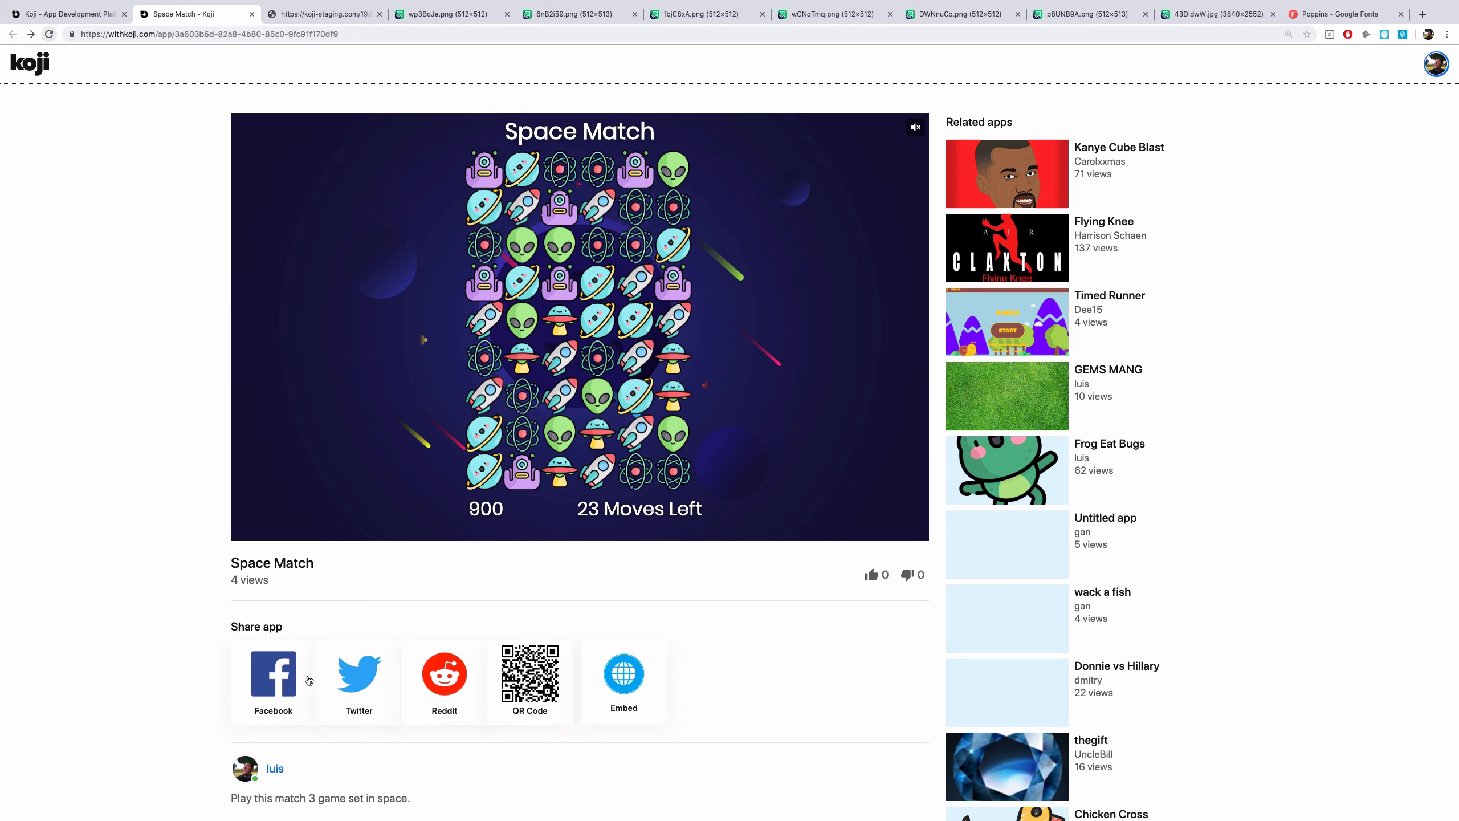
Share the app to Facebook with the message "Hey! I made a super fun game! Check it out!" and post it
{"action": "left_click", "coordinate": [273, 677]}
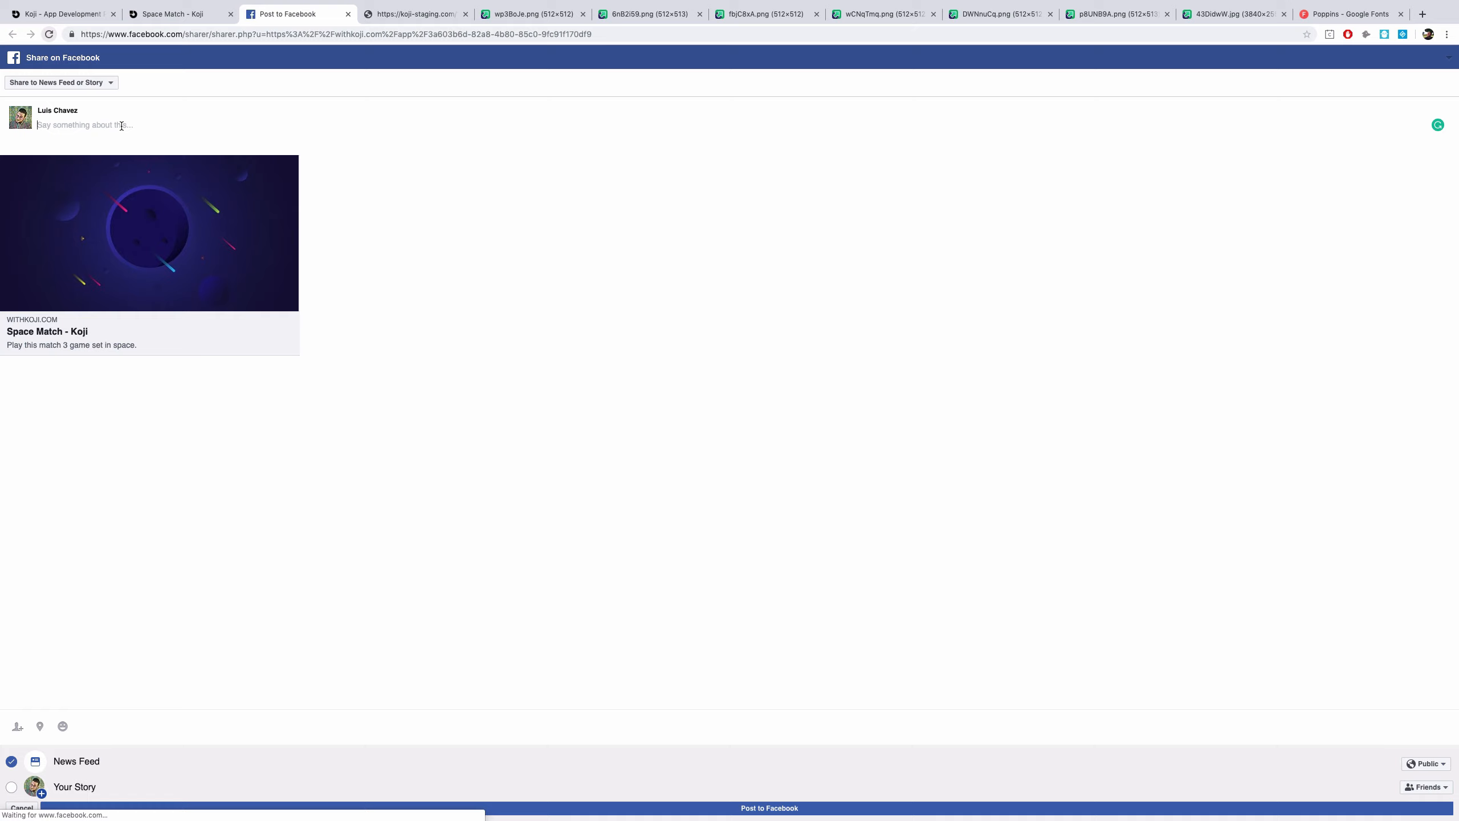
{"action": "type", "text": "Hey"}
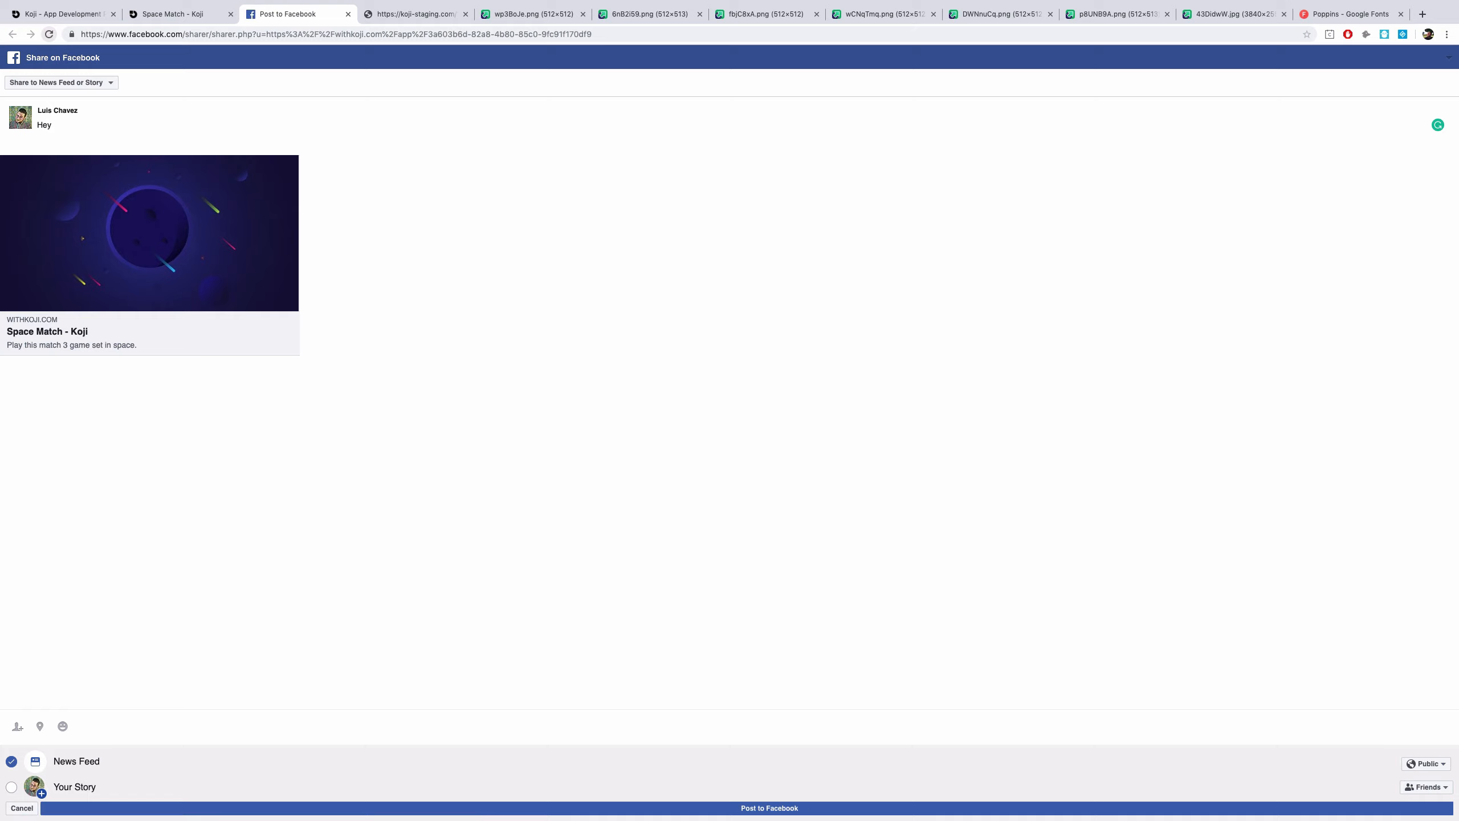
{"action": "type", "text": "! I made a super fun game! Ch"}
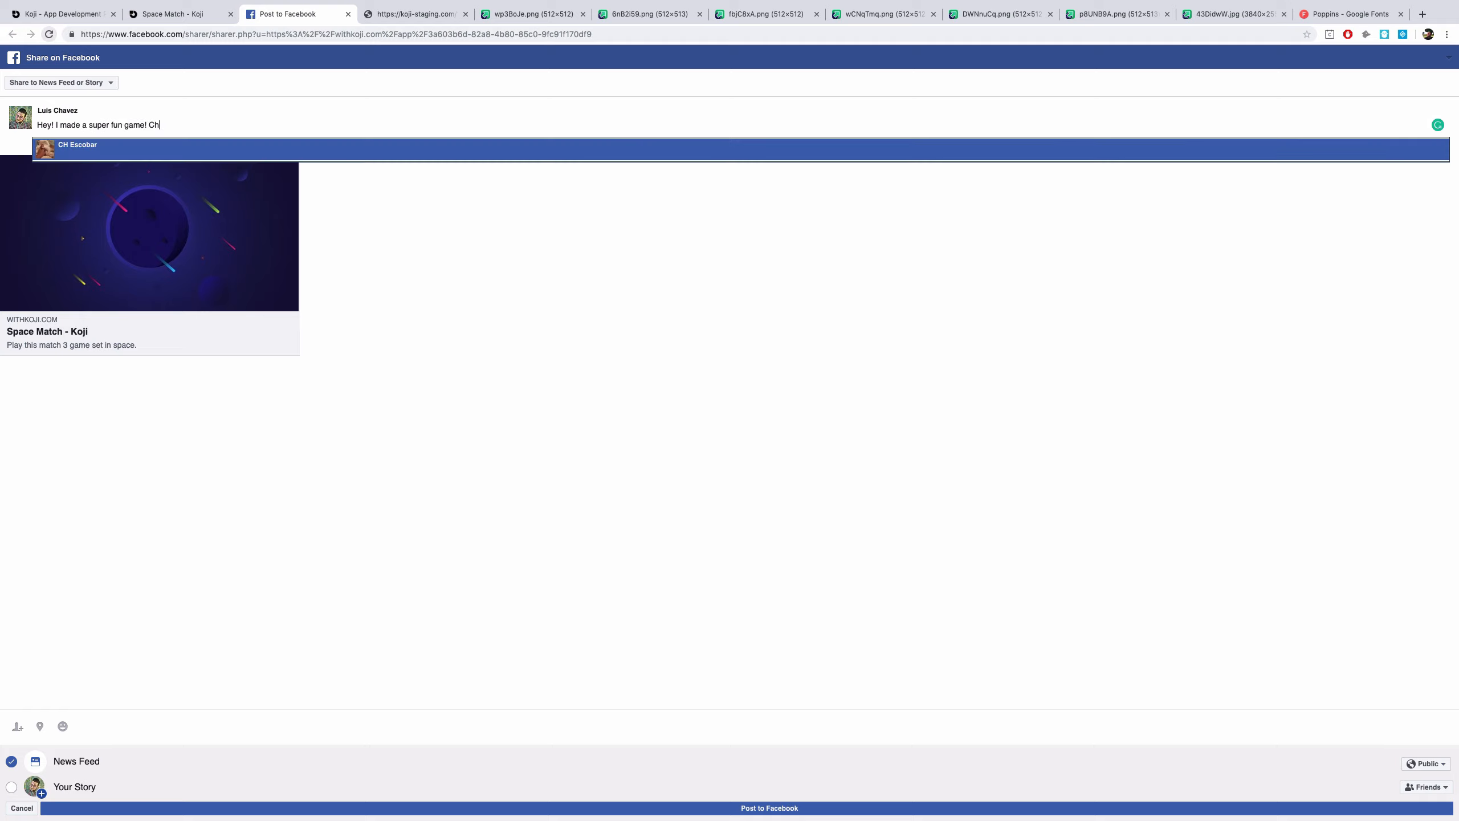
{"action": "type", "text": "eck it out!"}
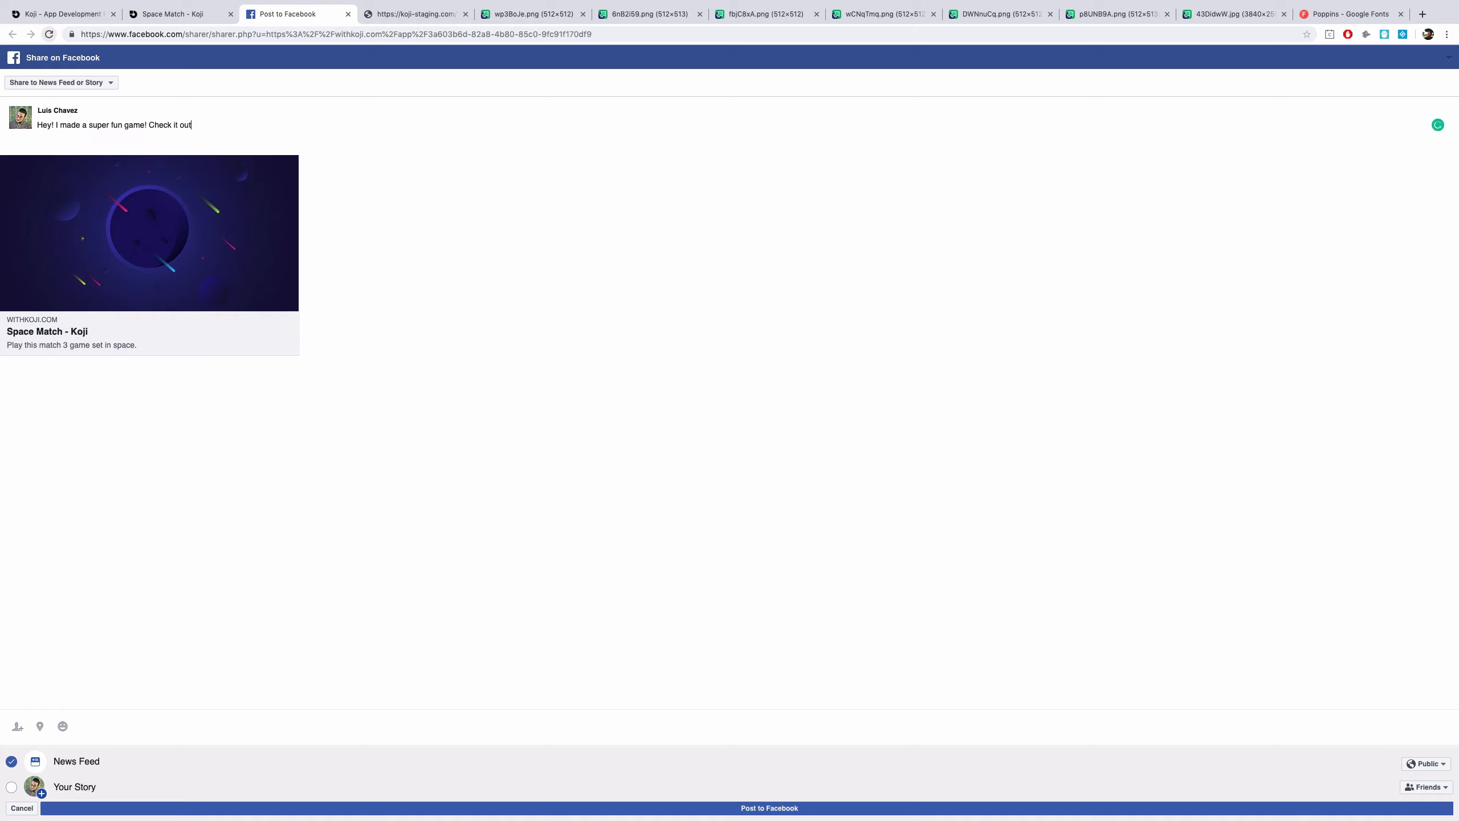
{"action": "left_click", "coordinate": [815, 809]}
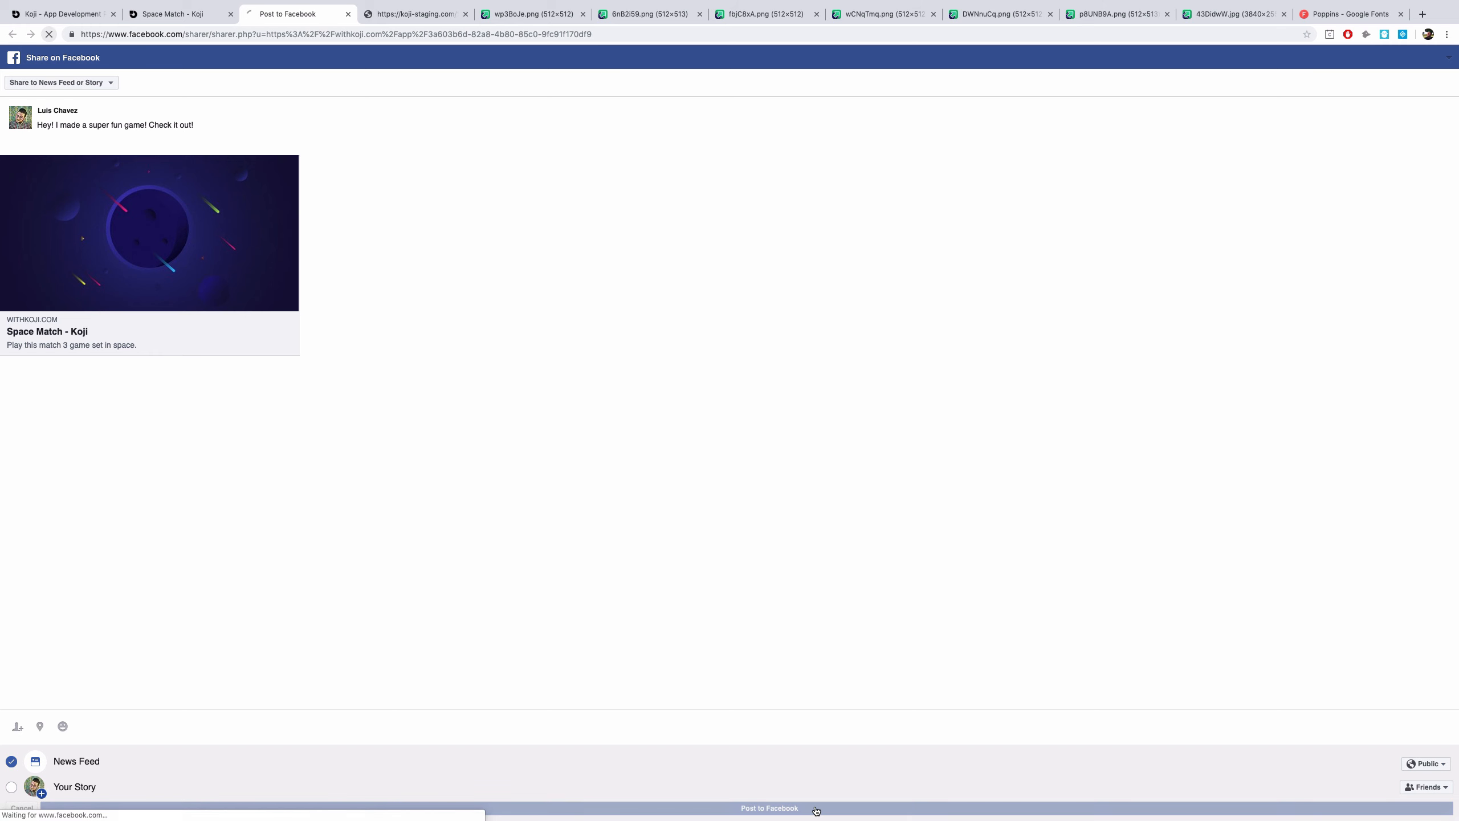